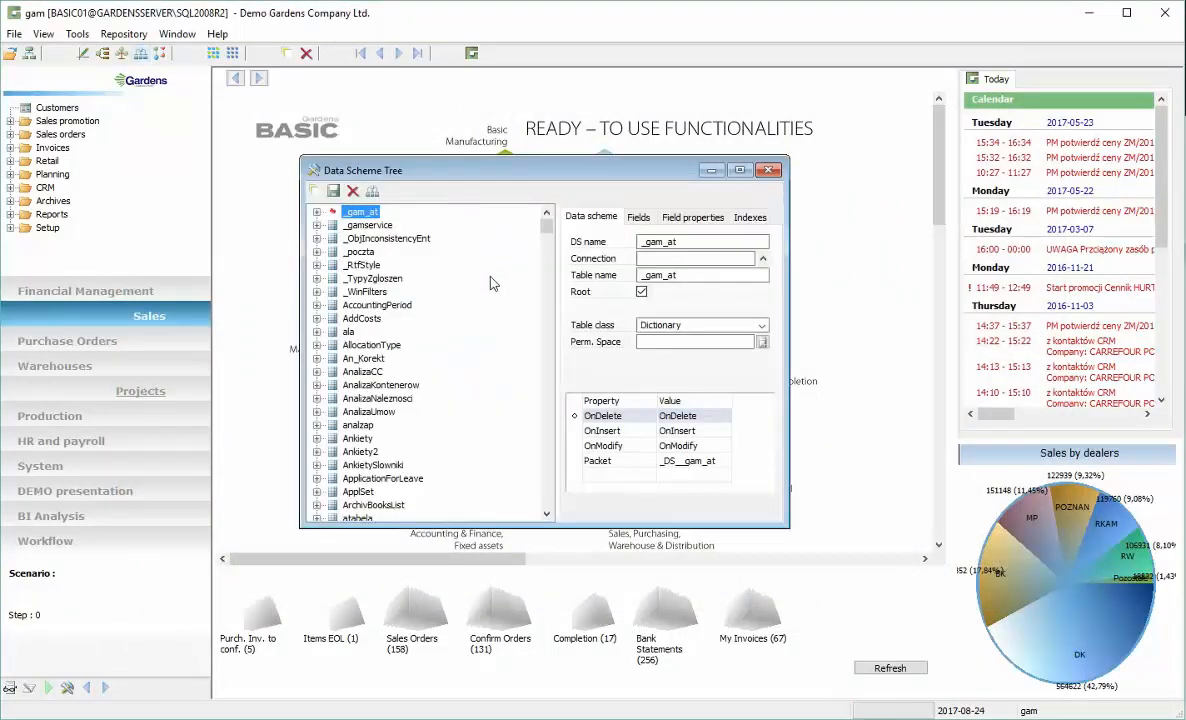
Create a new data scheme named _myDocument
left_click(314, 192)
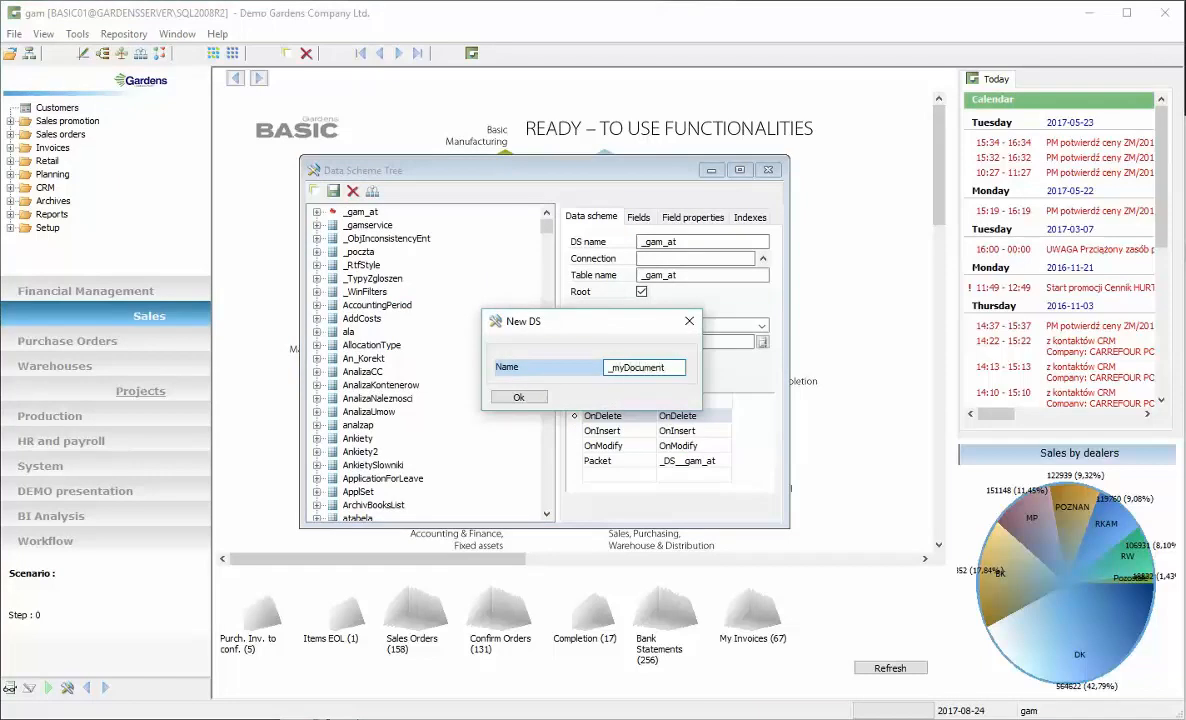
type("_myDocument")
key("Return")
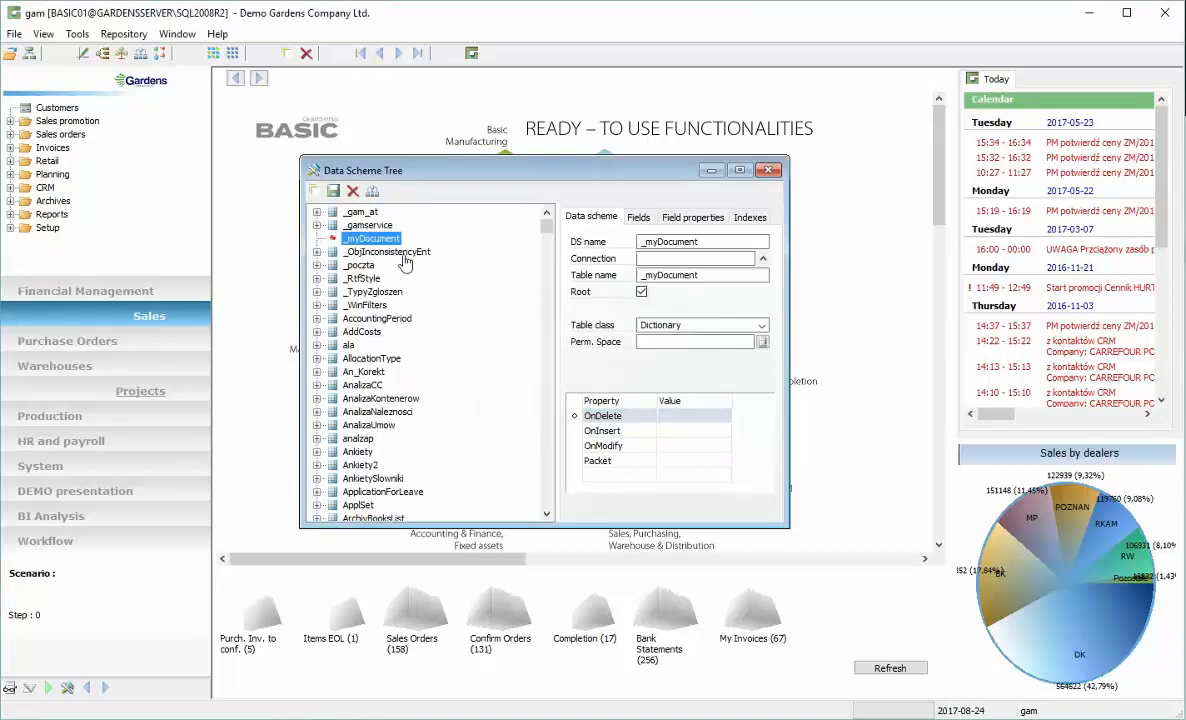
Create another new data scheme named _myDocLine
left_click(313, 191)
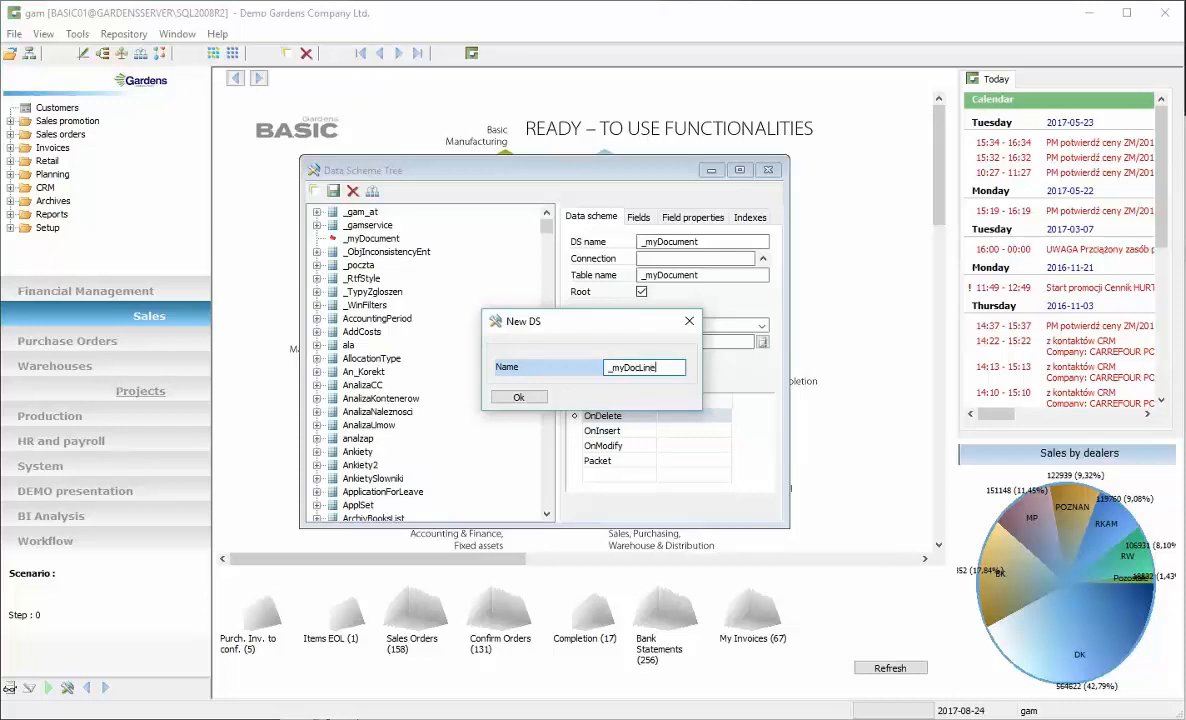
left_click(520, 397)
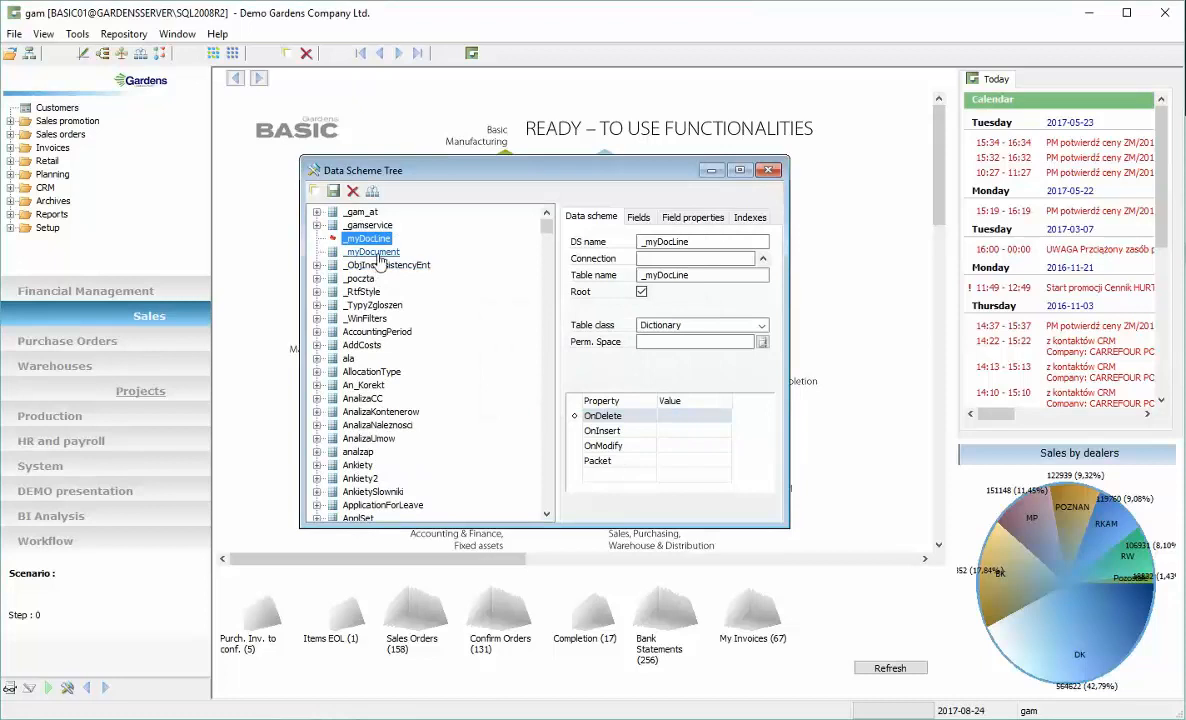
In the _myDocument data scheme's fields, set the Id field's type to the custom String type CODE30
left_click(376, 252)
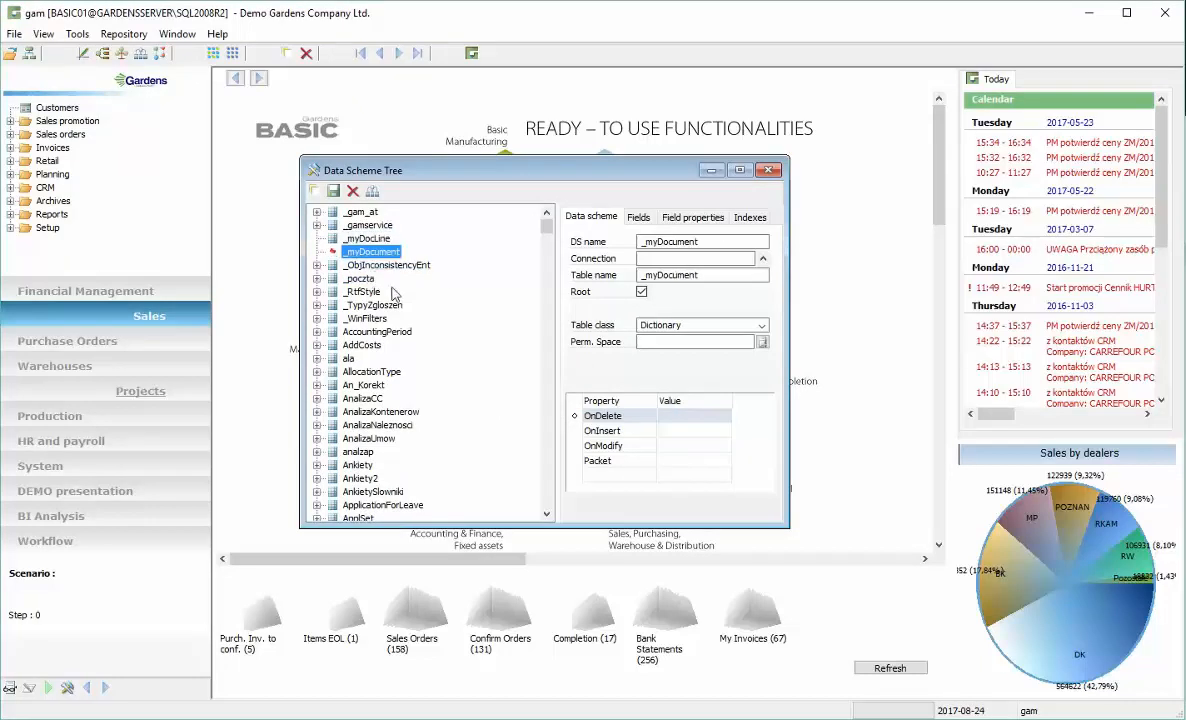
left_click(638, 217)
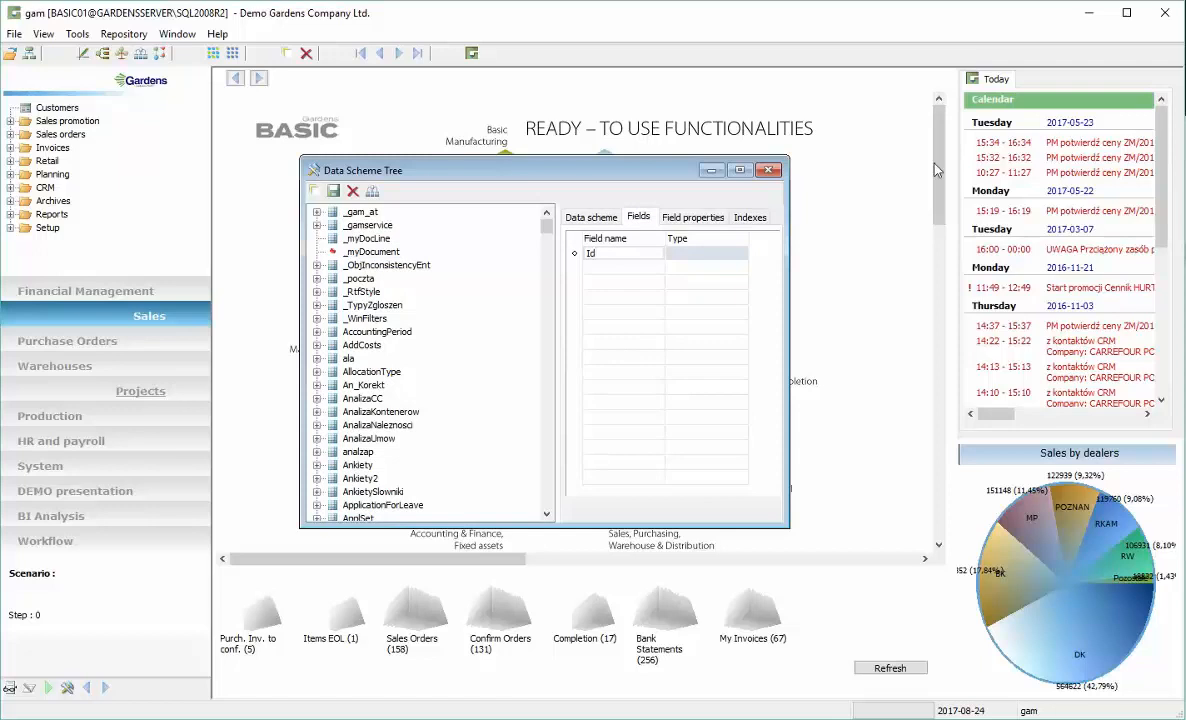
left_click(735, 253)
left_click(756, 254)
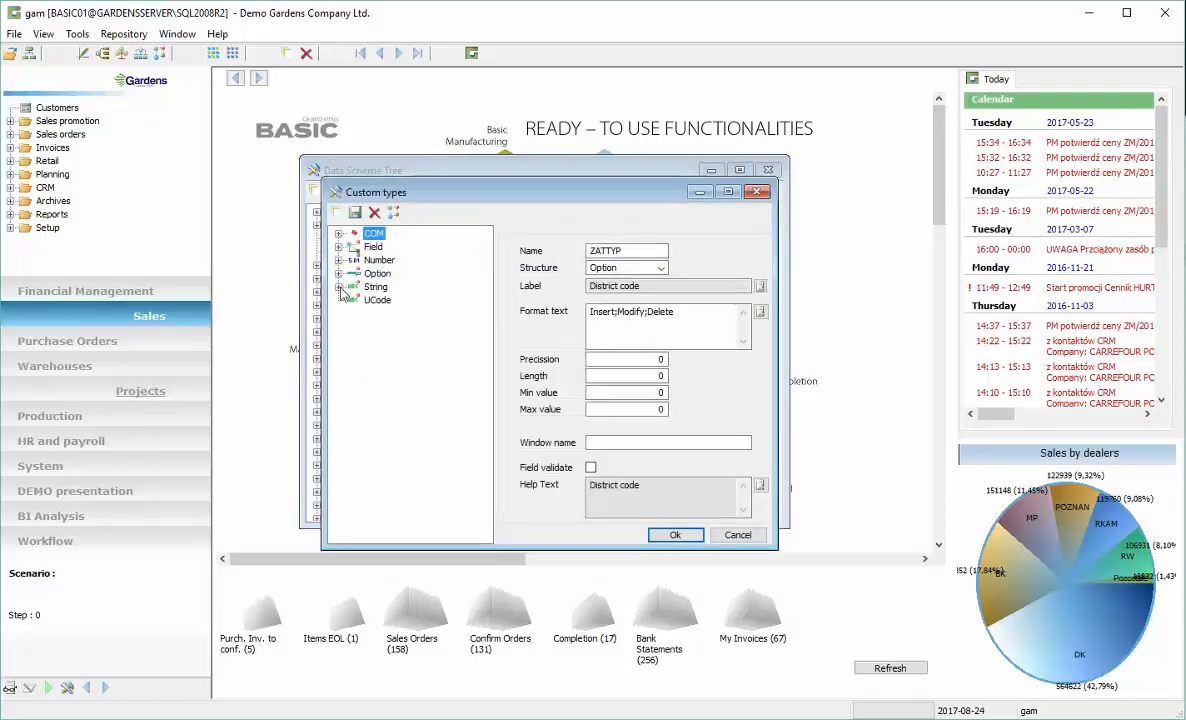
left_click(339, 288)
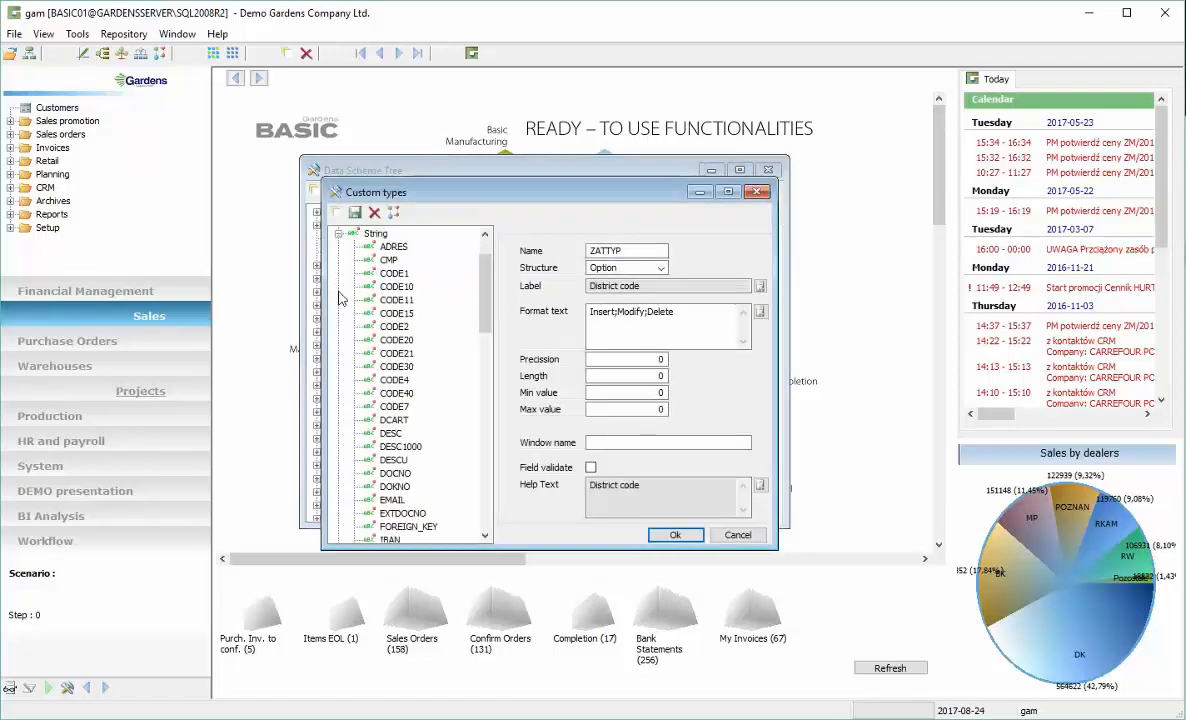
double_click(396, 368)
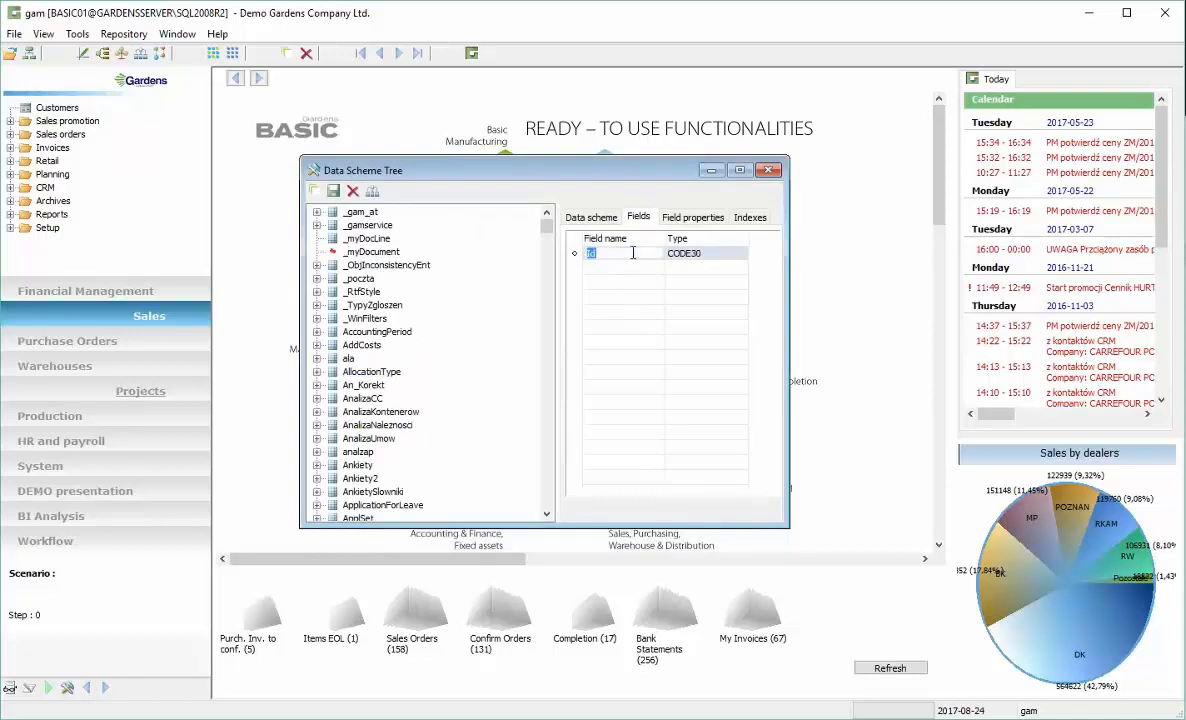
Add a Desc field to _myDocument with the custom String type DESC
left_click(286, 53)
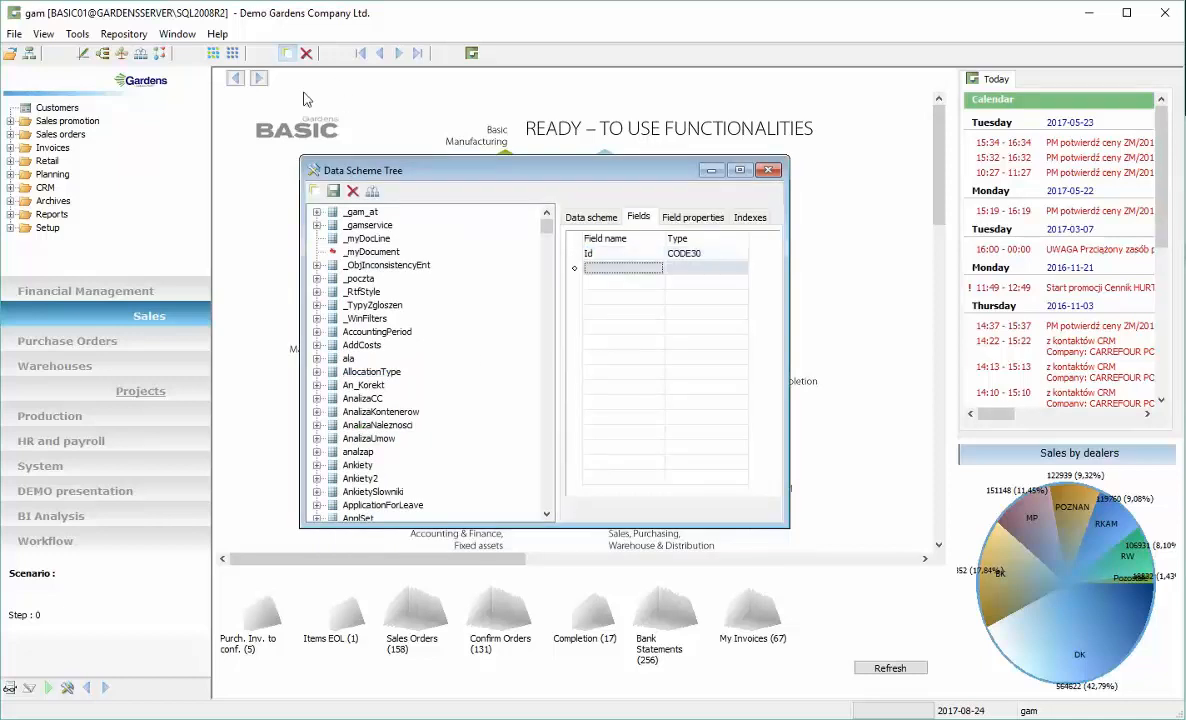
left_click(604, 272)
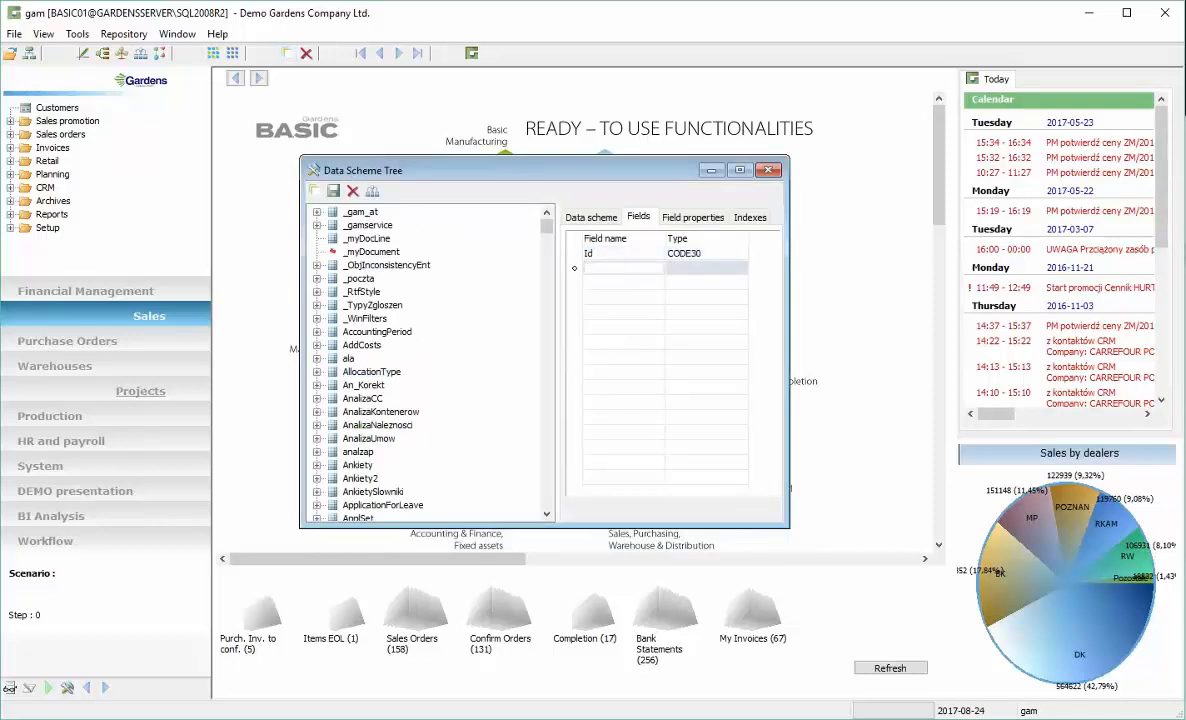
key("Tab")
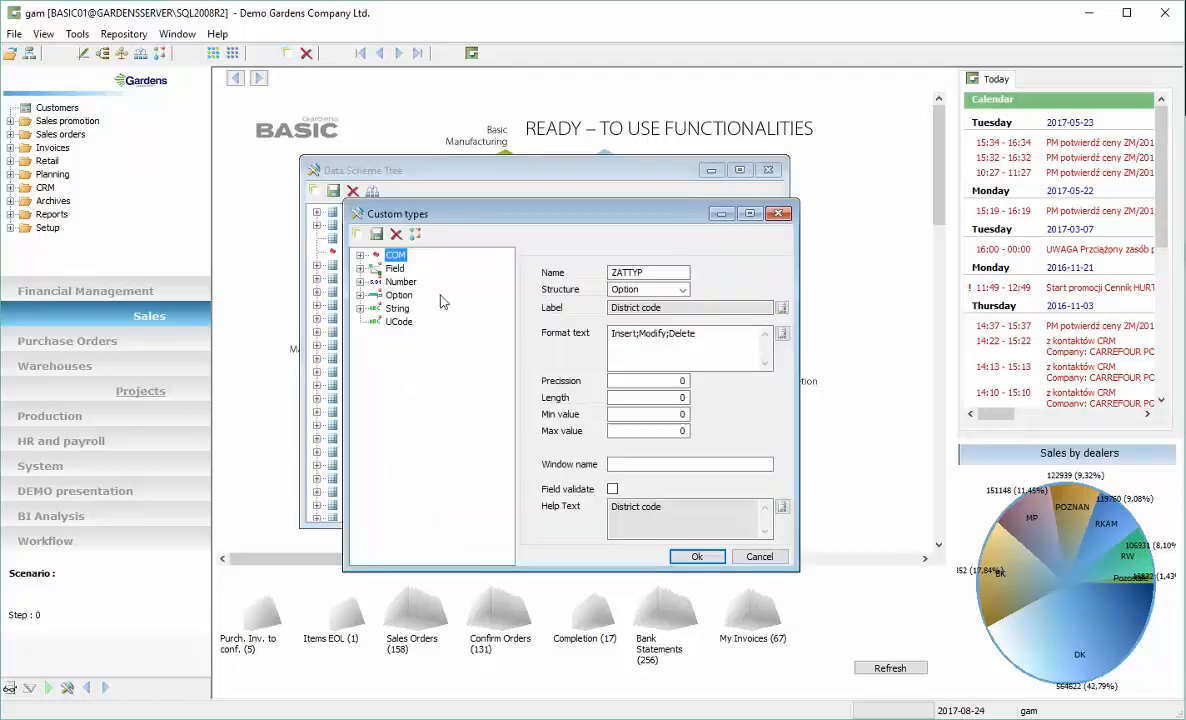
left_click(360, 309)
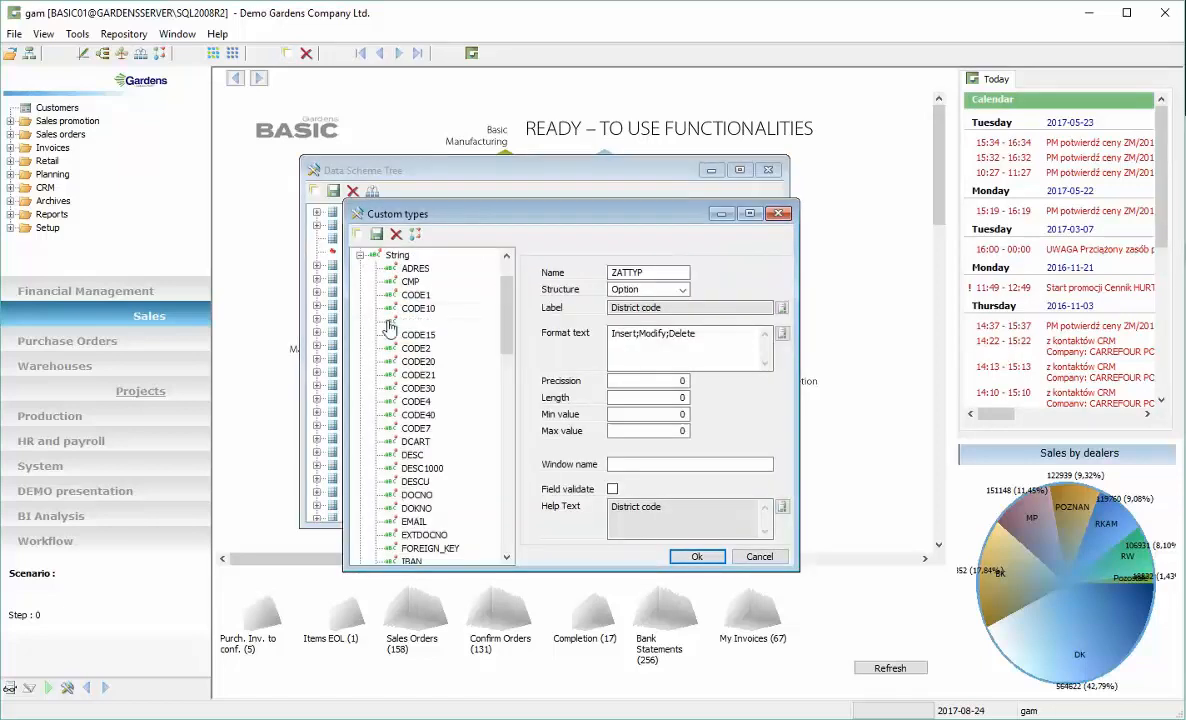
left_click(405, 455)
left_click(708, 559)
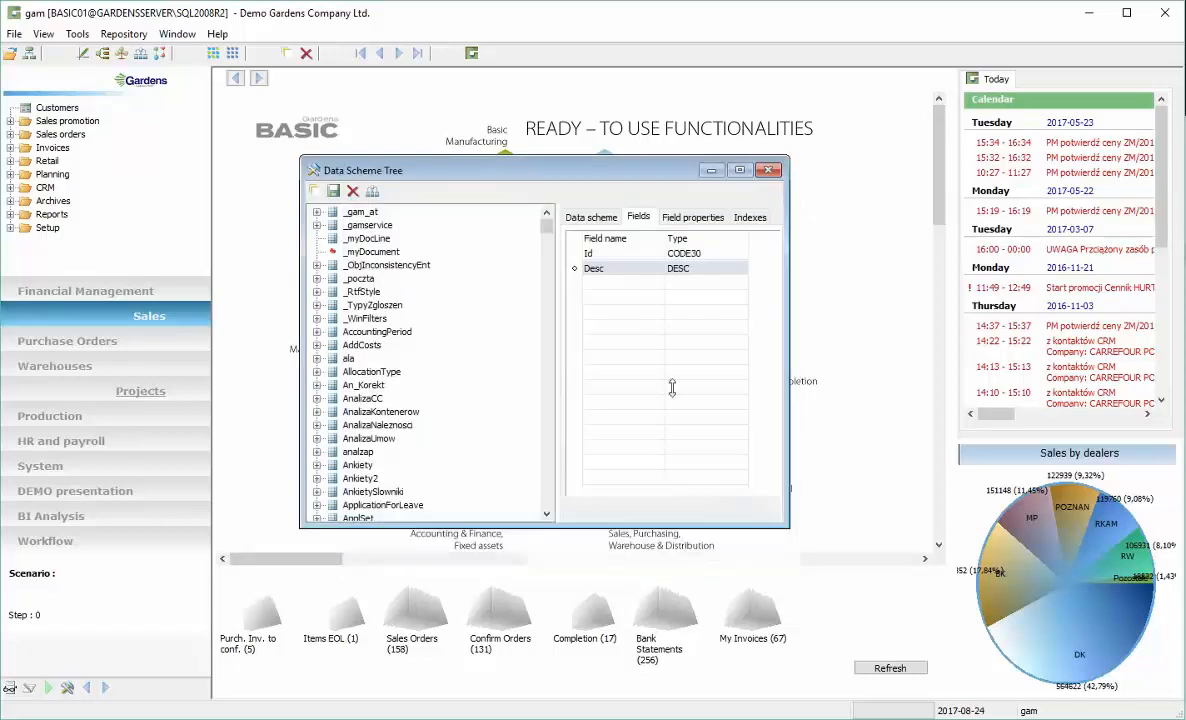
Add an IdCustomer field with the custom Field type IDCUSTOMER
left_click(624, 270)
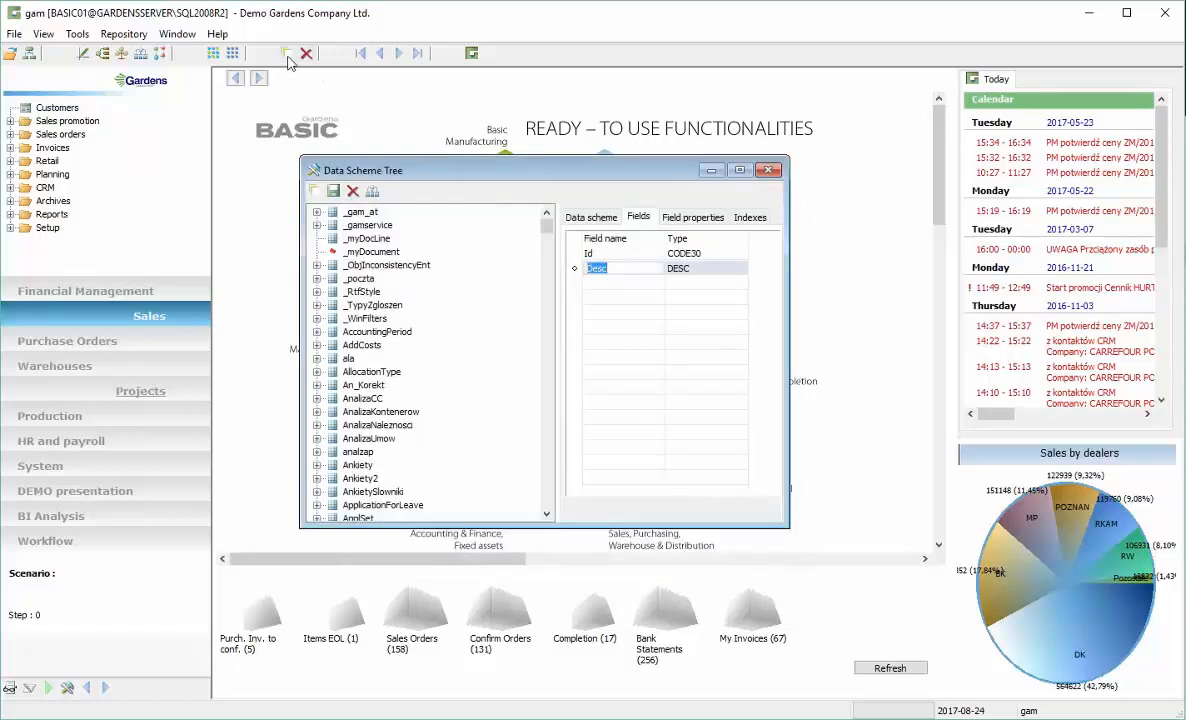
key("Down")
left_click(610, 283)
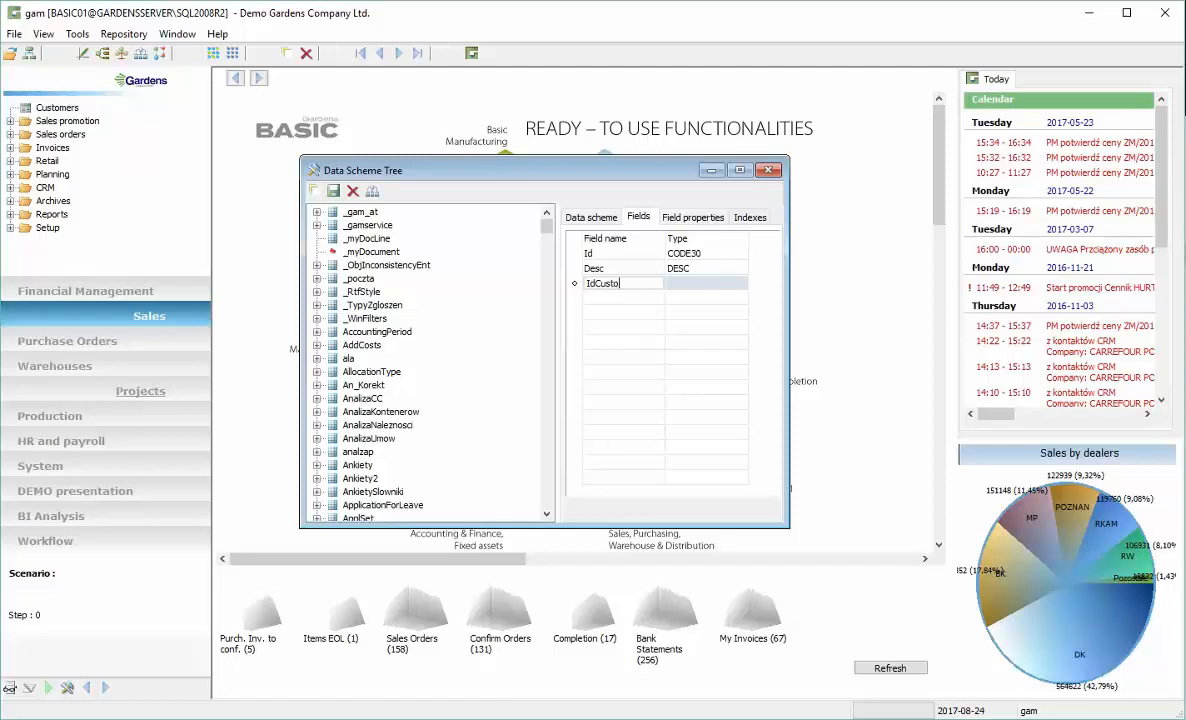
left_click(707, 283)
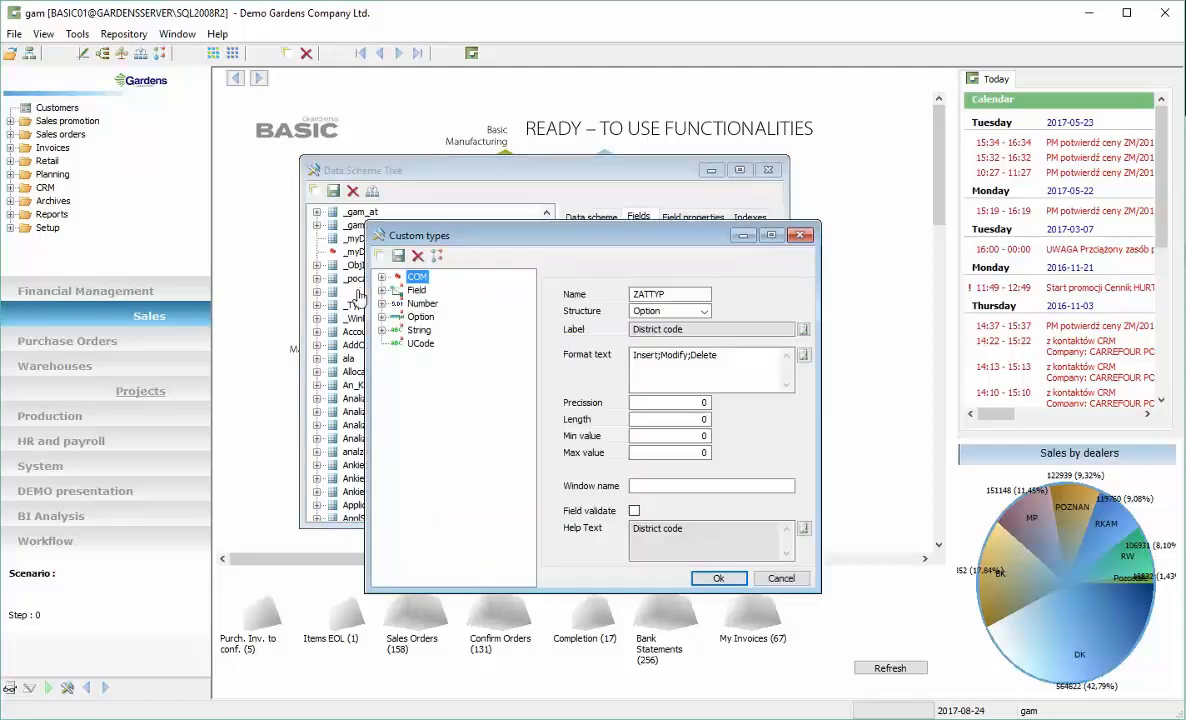
left_click(382, 290)
left_click(463, 400)
key("Down")
key("Down")
key("Down")
key("Down")
key("Down")
key("Down")
key("Down")
key("Down")
key("Down")
key("Down")
key("Down")
key("Down")
key("Down")
key("Down")
key("Down")
key("Down")
key("Down")
key("Down")
key("Down")
key("Down")
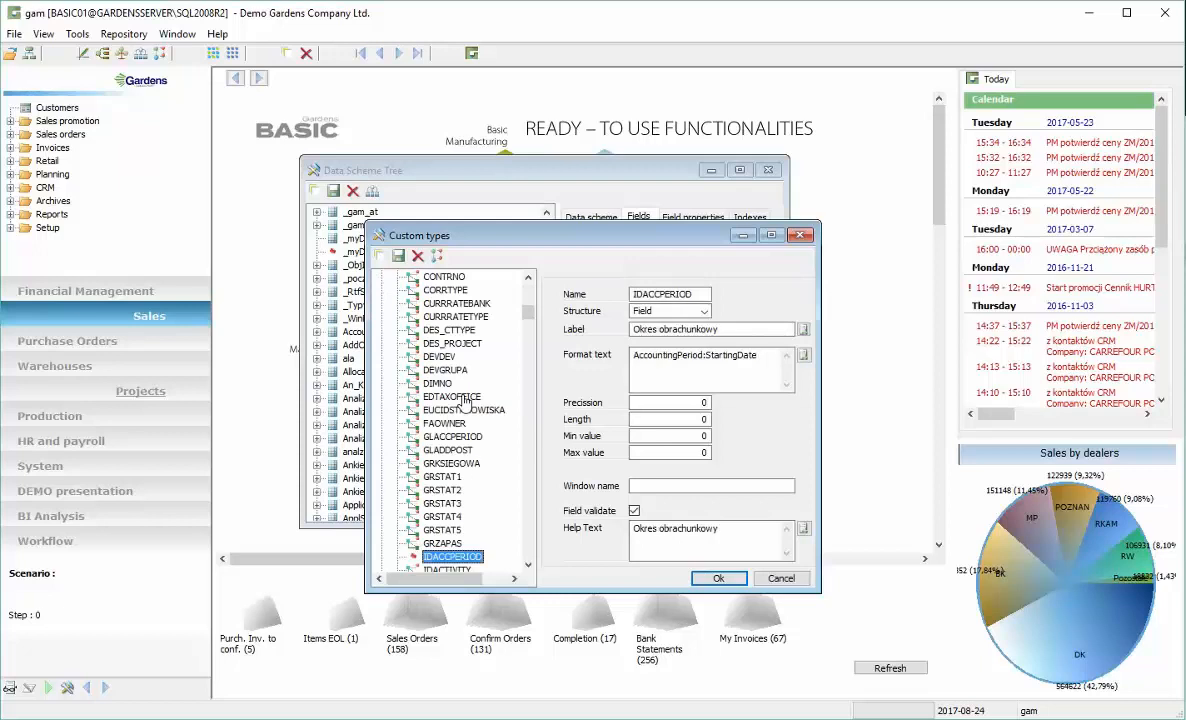
key("Down")
key("Down")
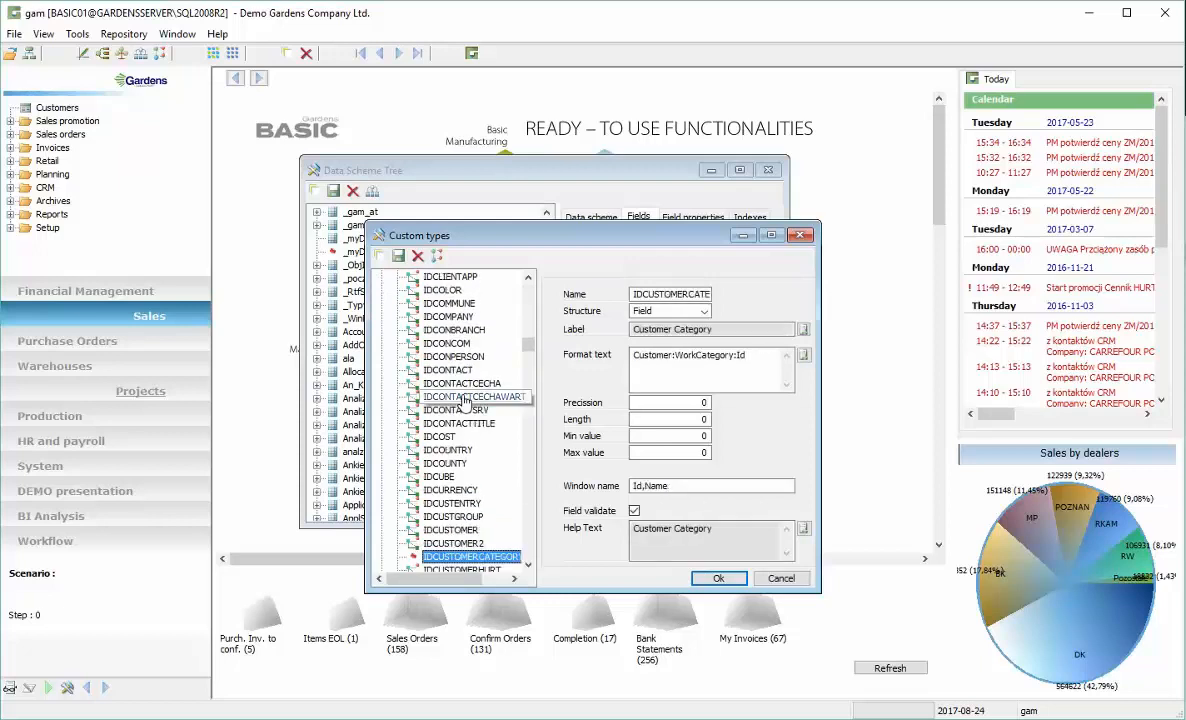
key("Up")
key("Up")
key("Return")
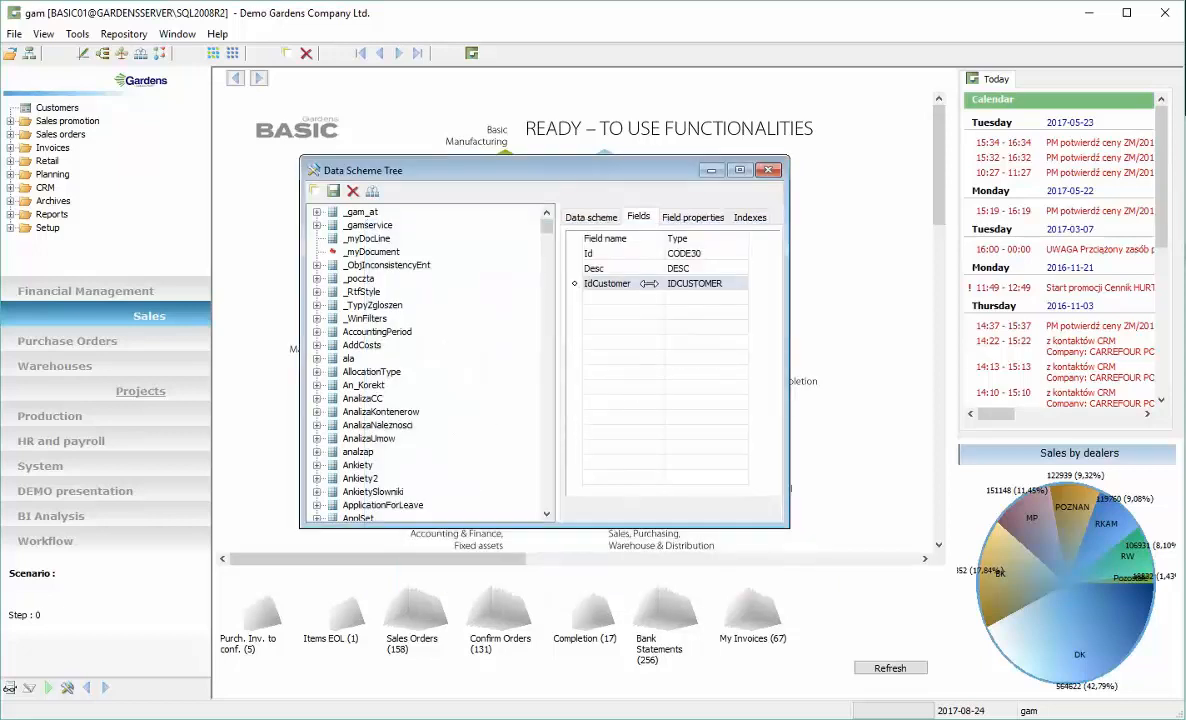
Add a DocDate field with the type Date
left_click(650, 284)
left_click(629, 299)
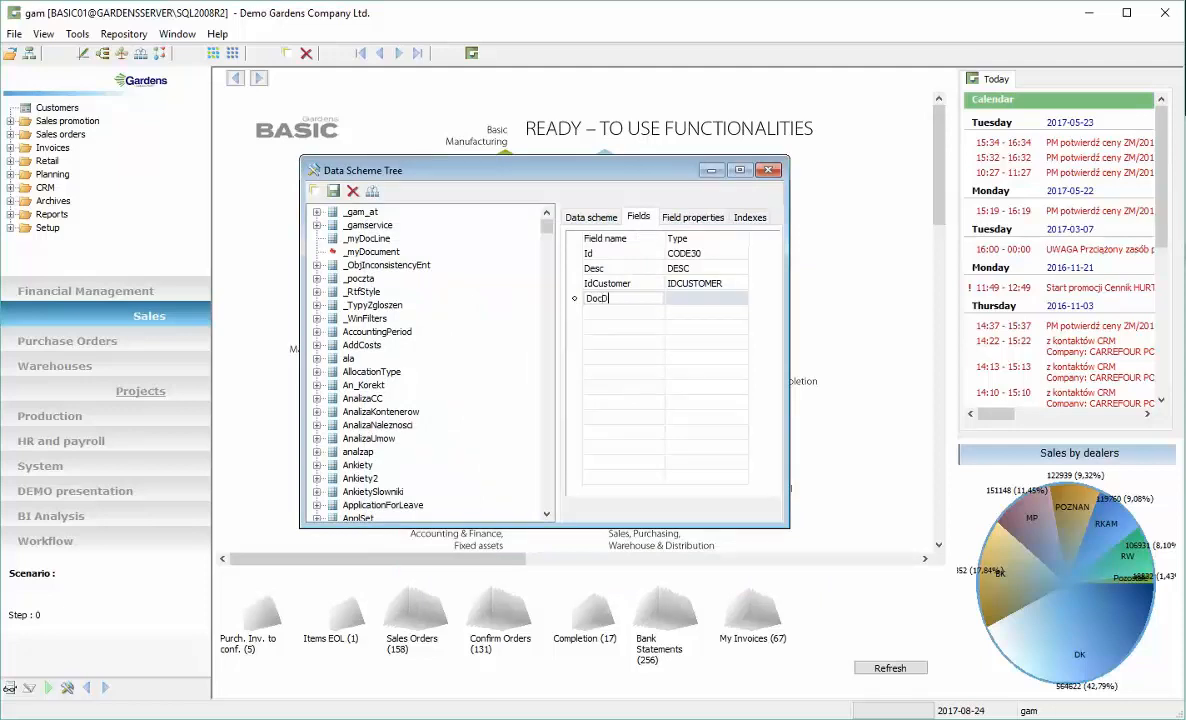
type("DocDate")
key("Tab")
key("d")
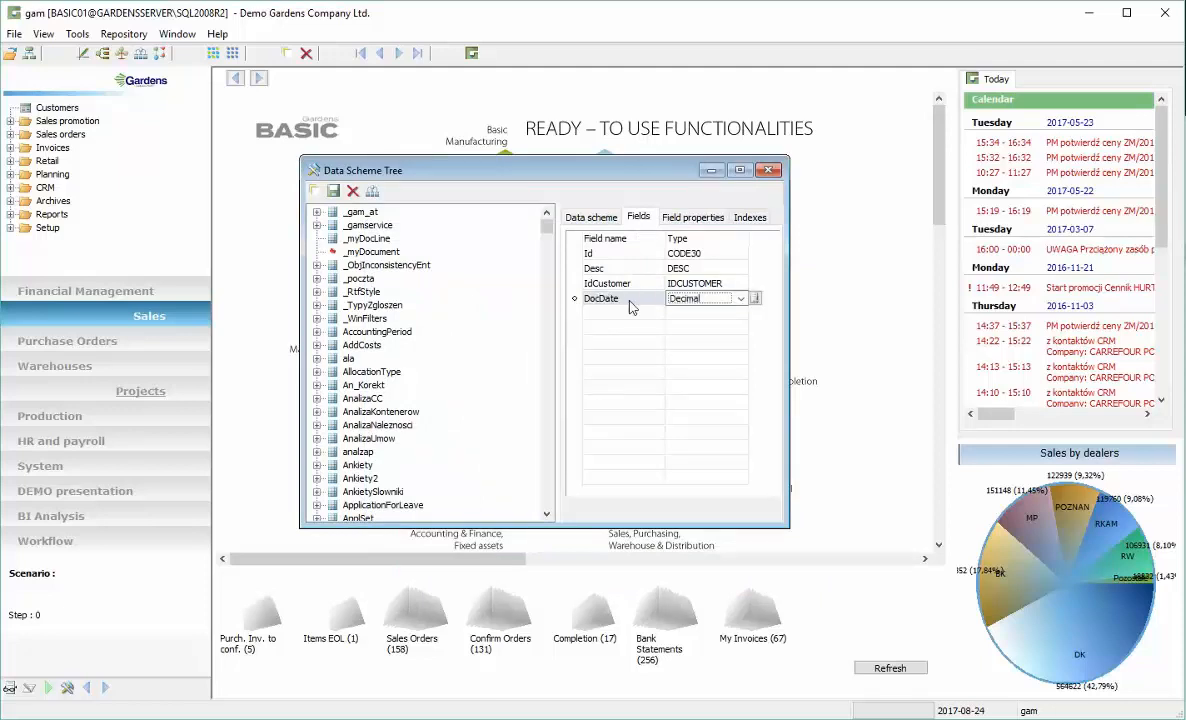
key("d")
left_click(629, 303)
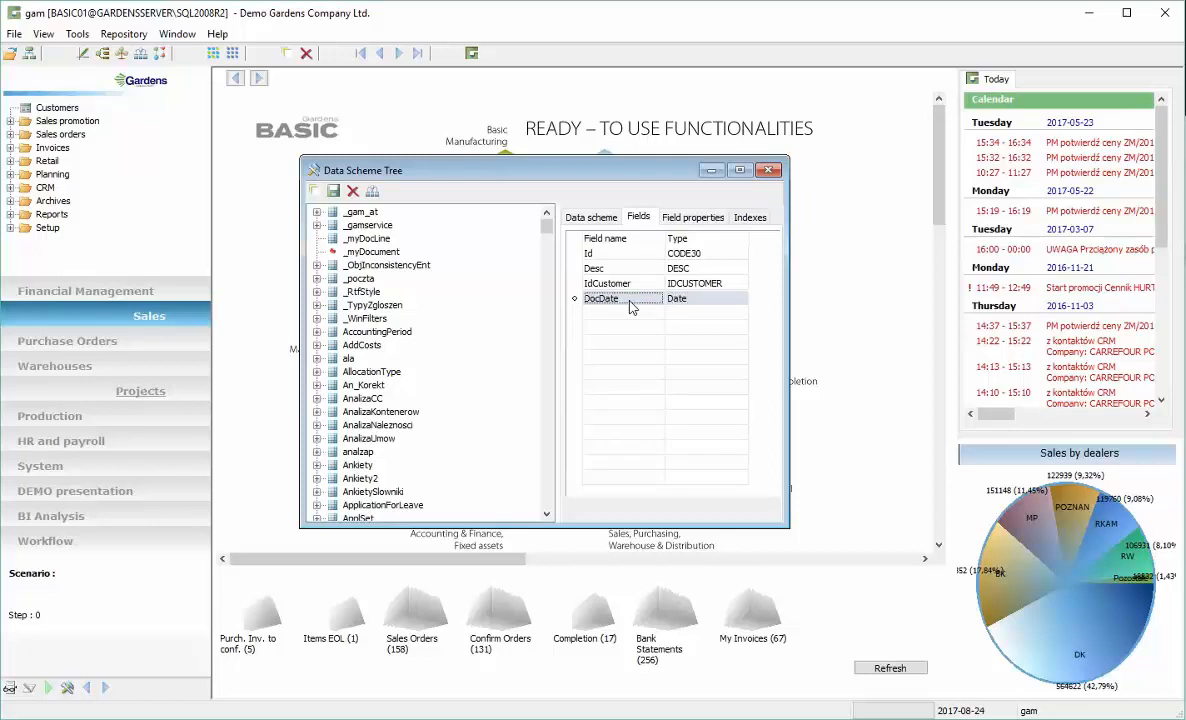
Add an Amount field with the type Decimal
key("Down")
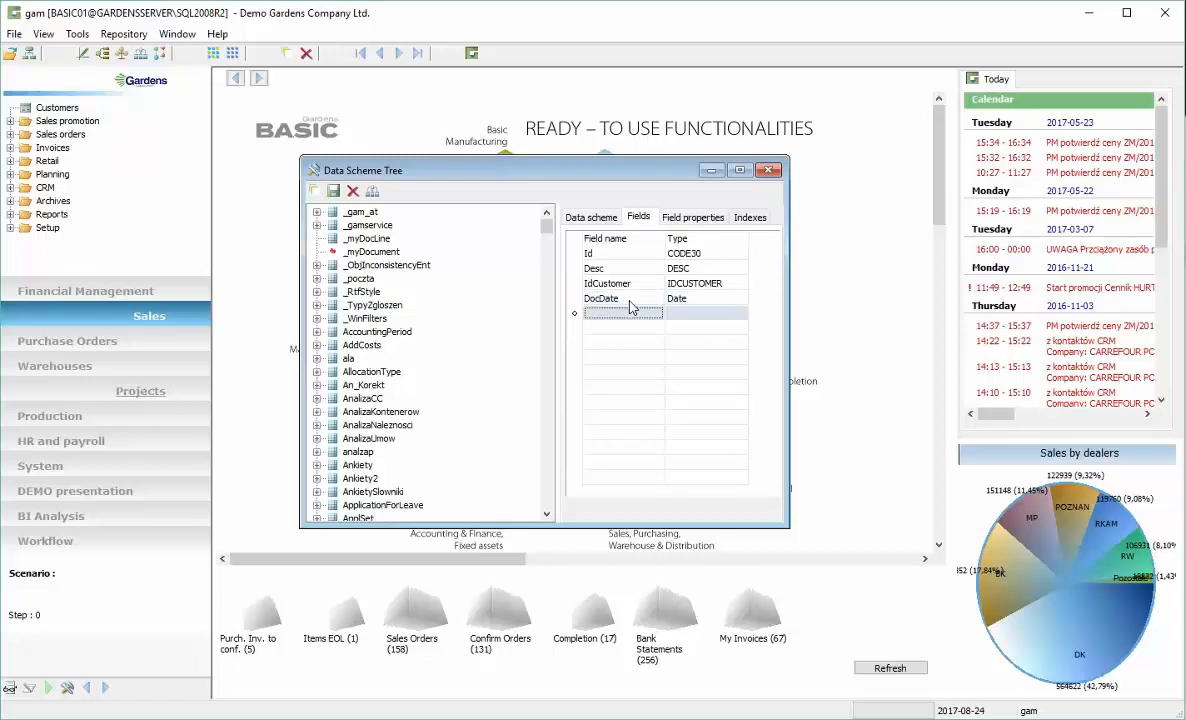
type("A")
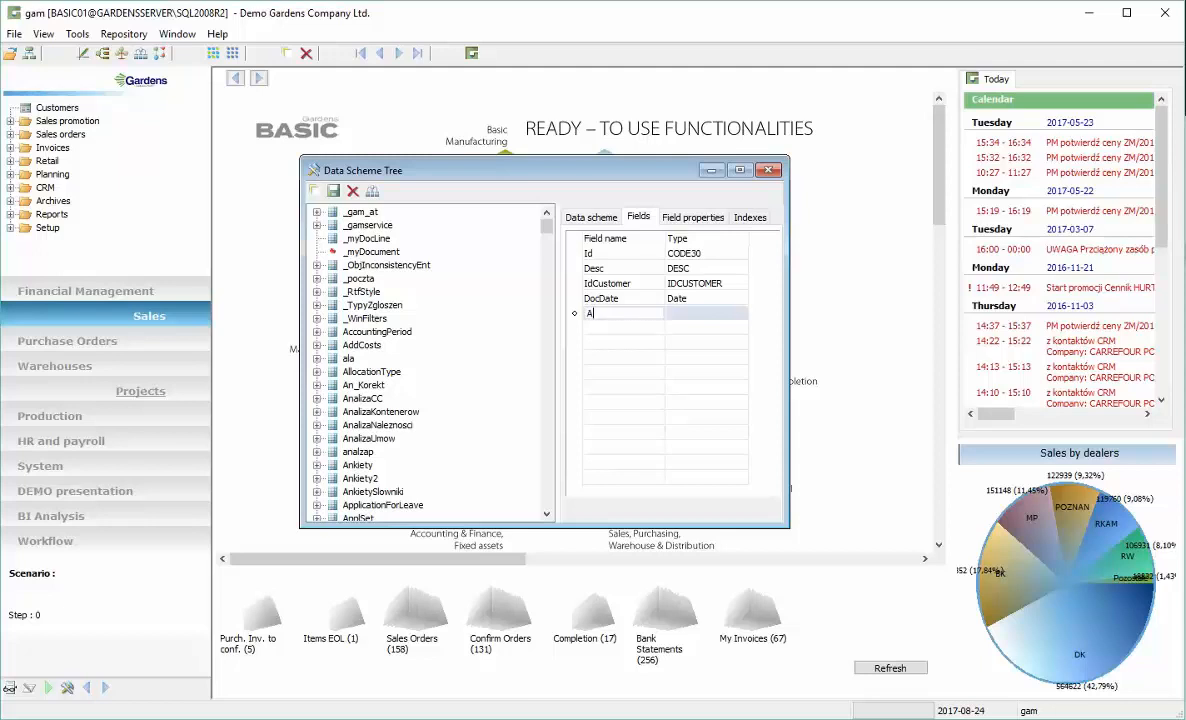
type("mount")
key("Tab")
key("Down")
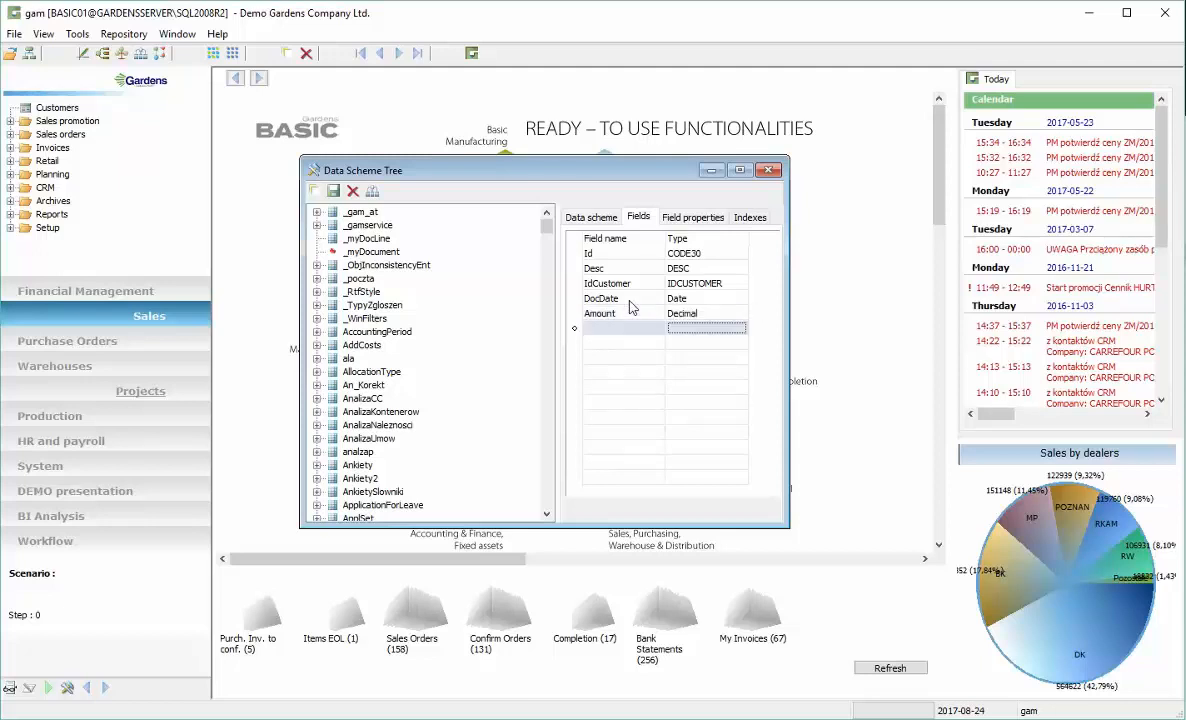
Add a Lines field of type Record and link it to the _myDocLine data scheme as a sub-DS
key("shift+Tab")
type("Lines")
key("Tab")
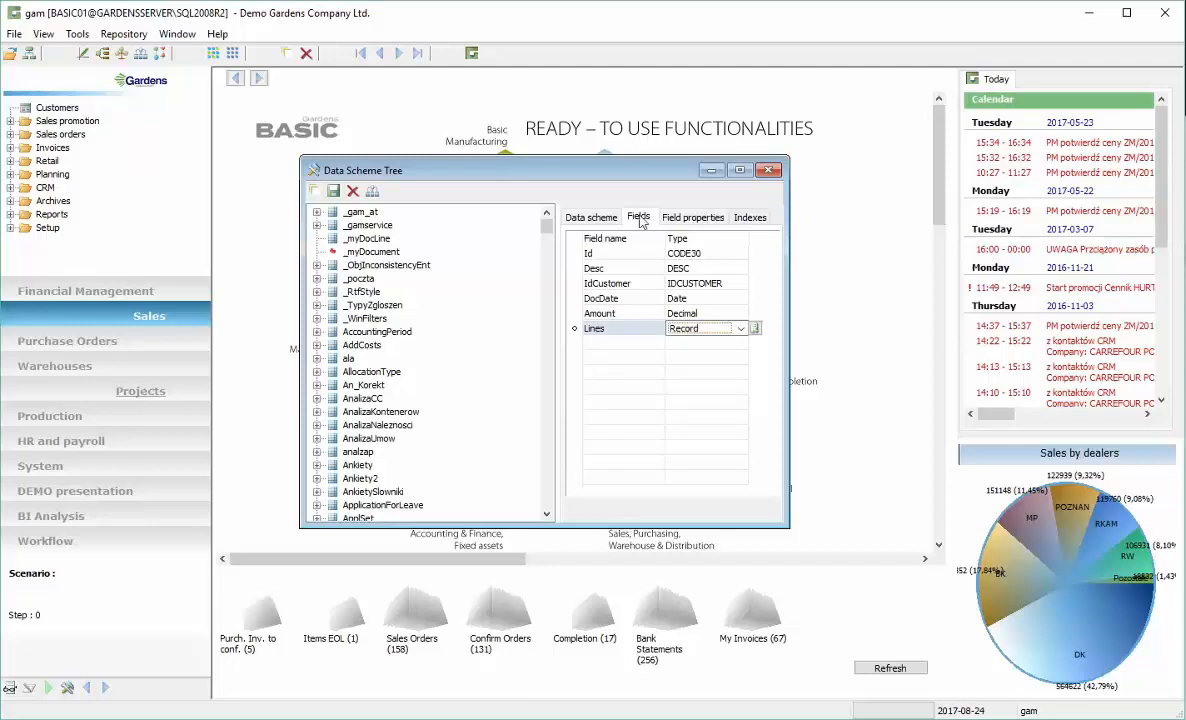
left_click(693, 217)
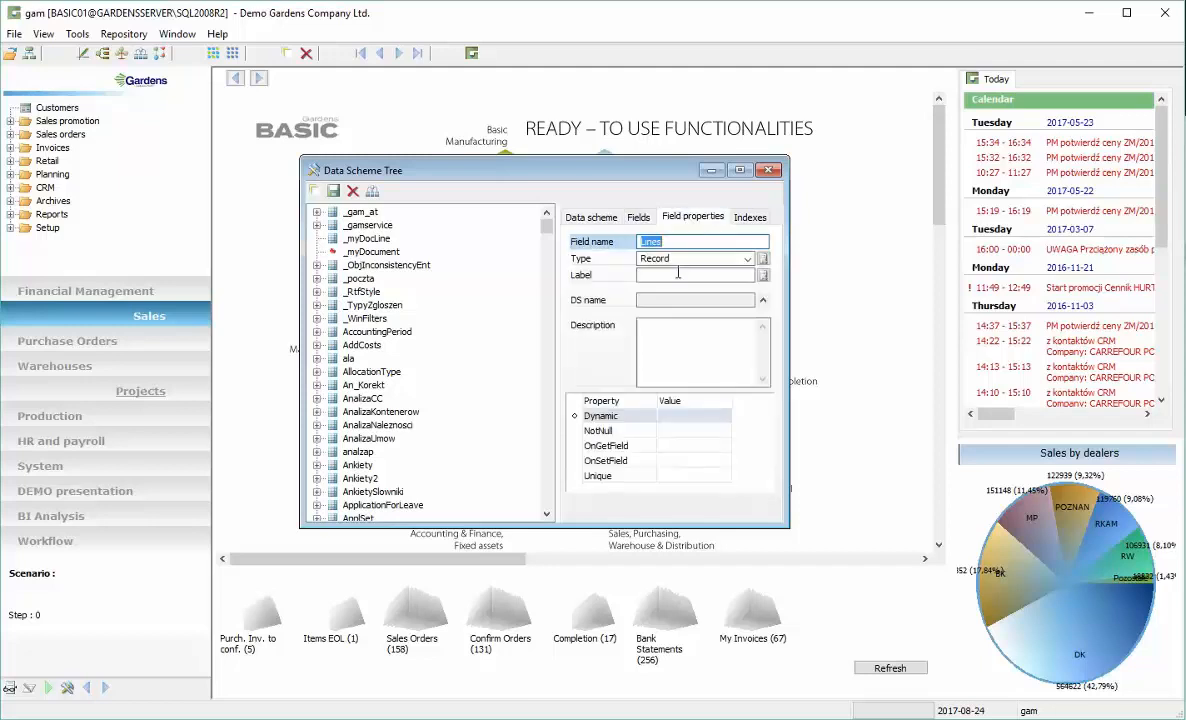
left_click(763, 301)
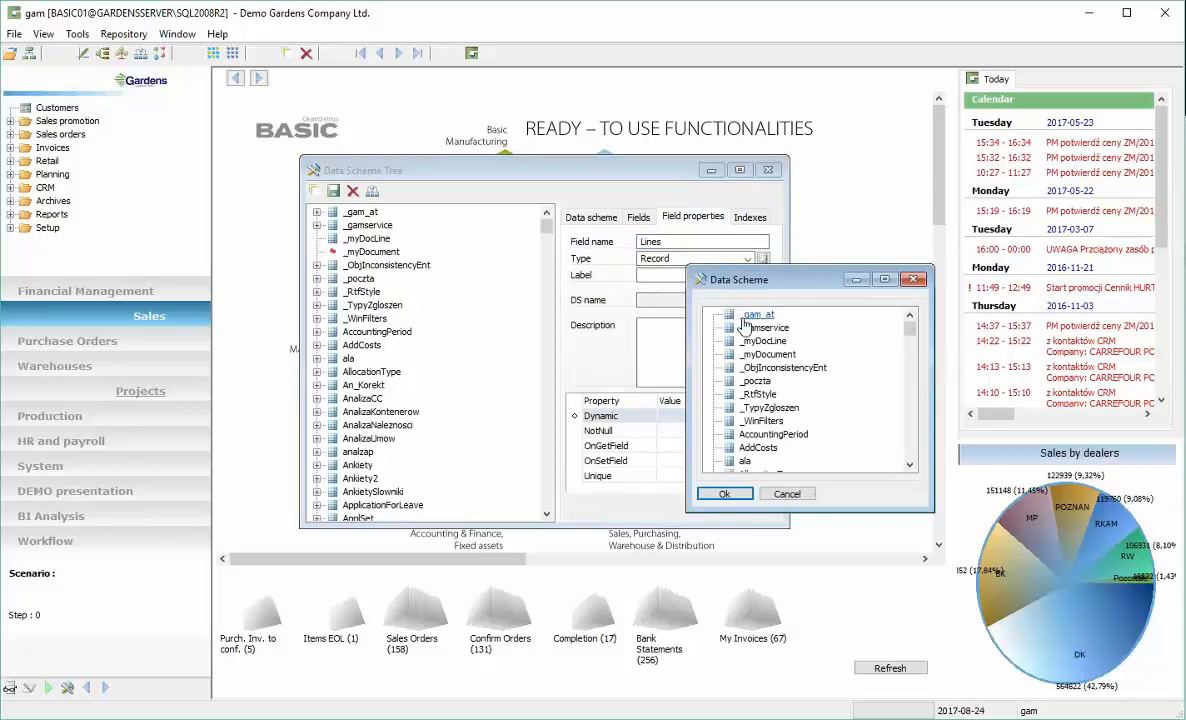
left_click(764, 342)
left_click(724, 494)
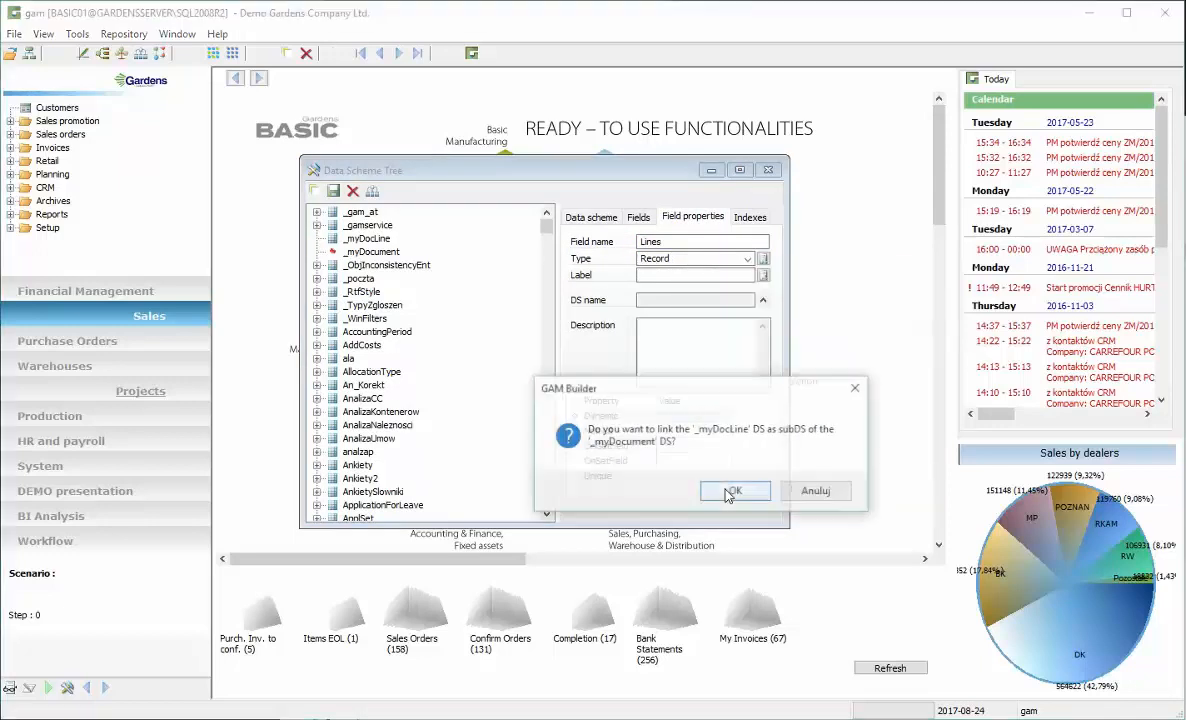
left_click(737, 491)
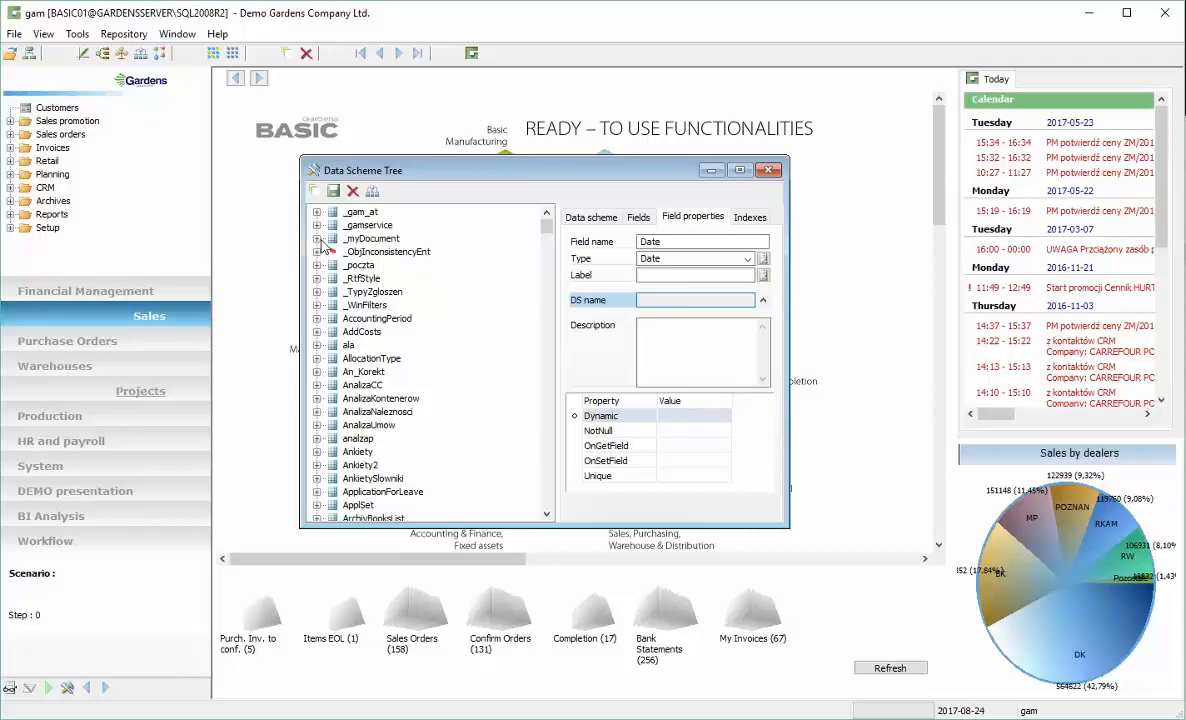
In the _myDocLine sub-scheme, add an Item field with the custom Field type IDITEM
left_click(317, 239)
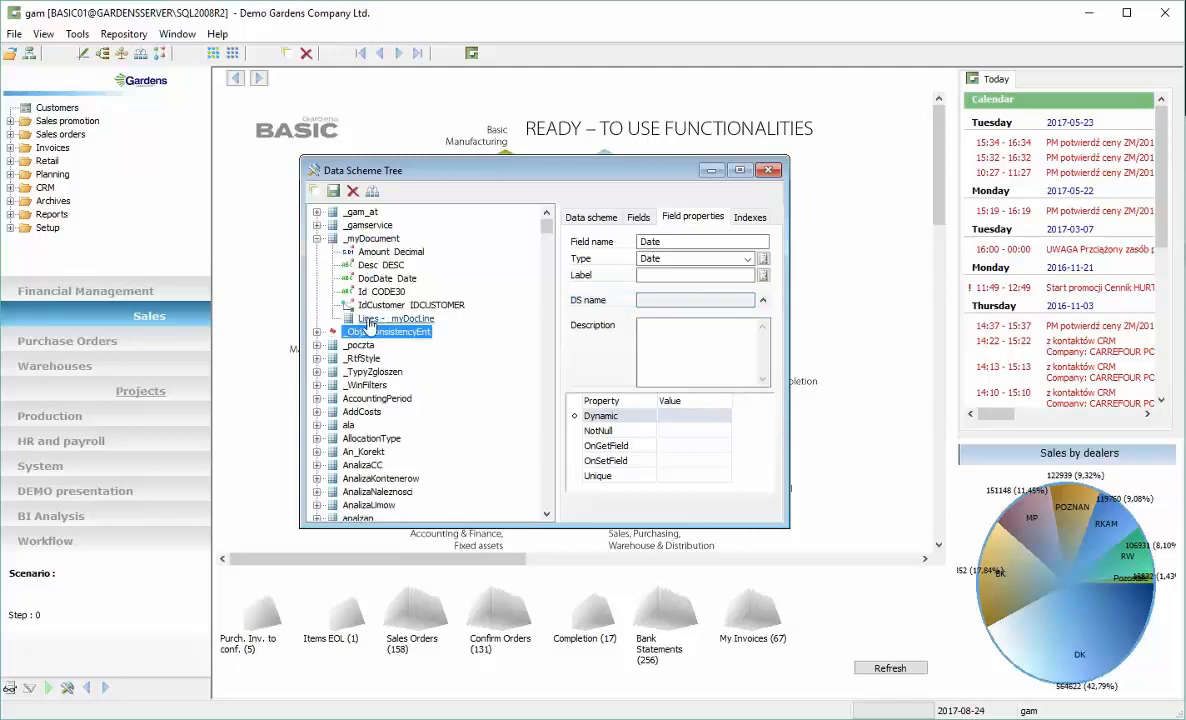
left_click(638, 217)
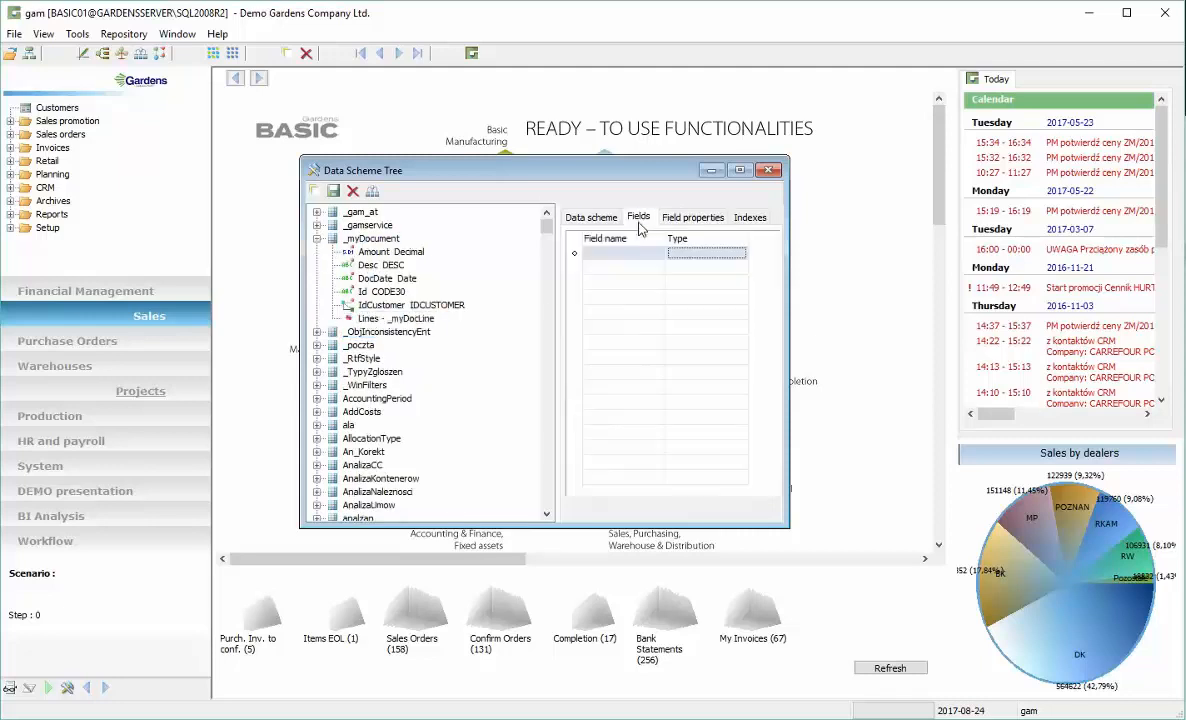
left_click(620, 254)
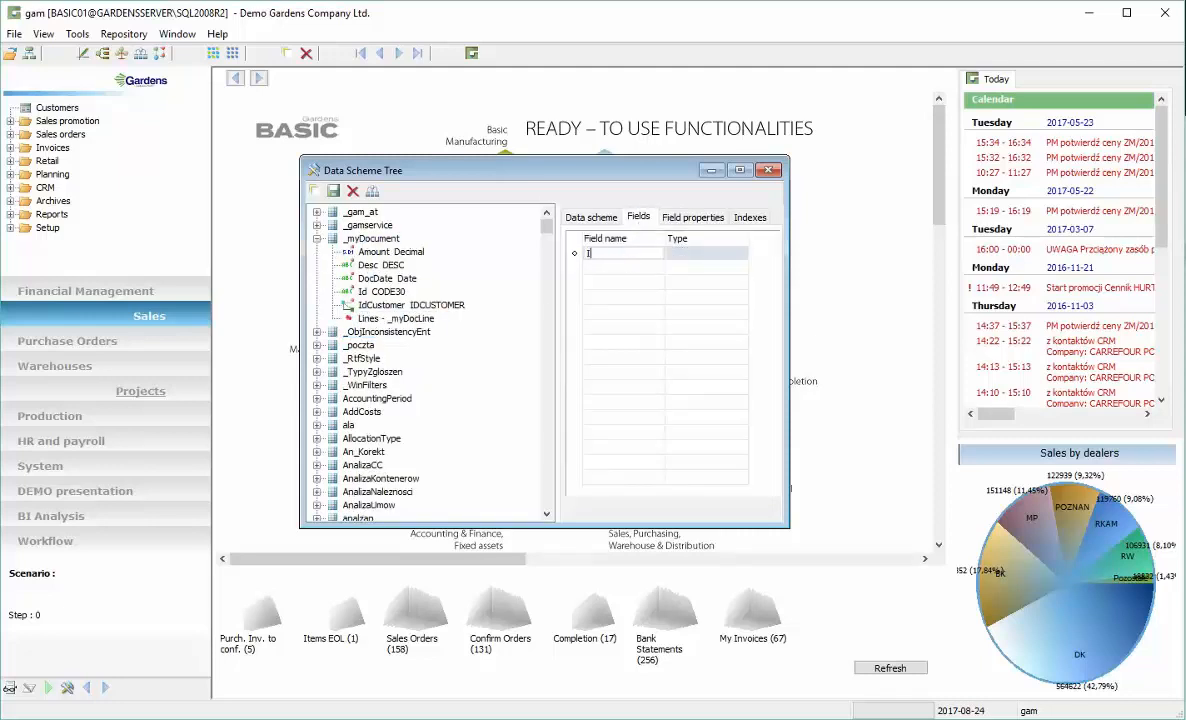
key("Tab")
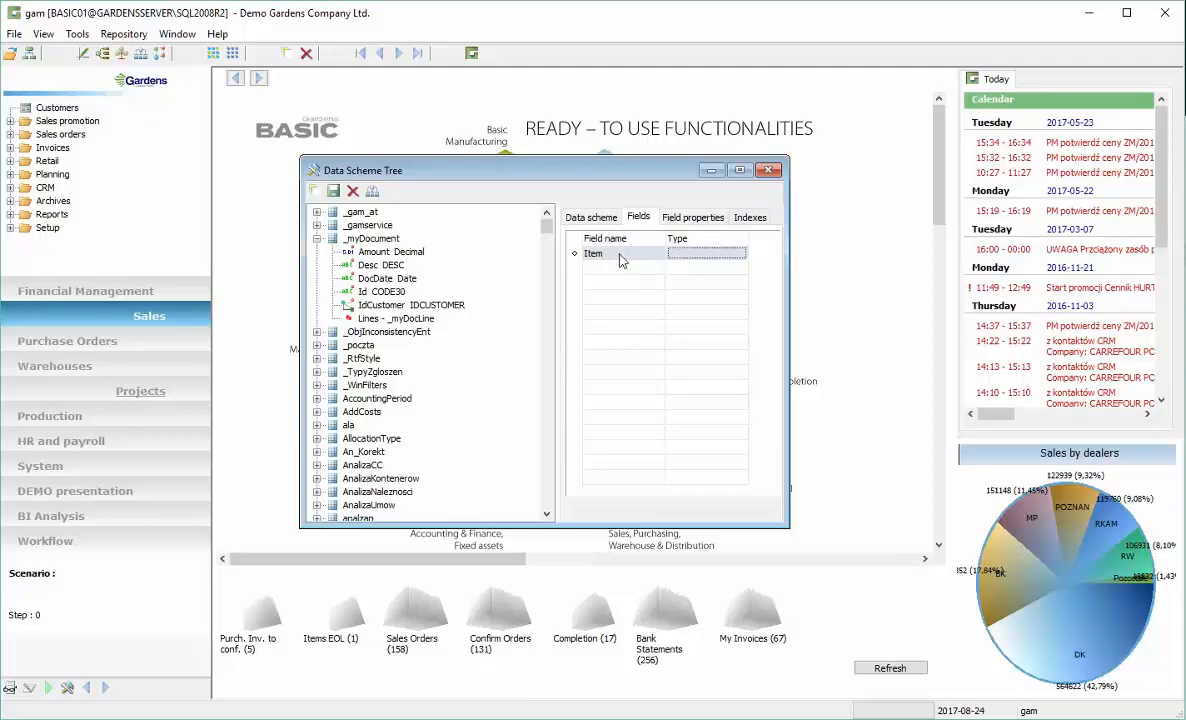
left_click(740, 254)
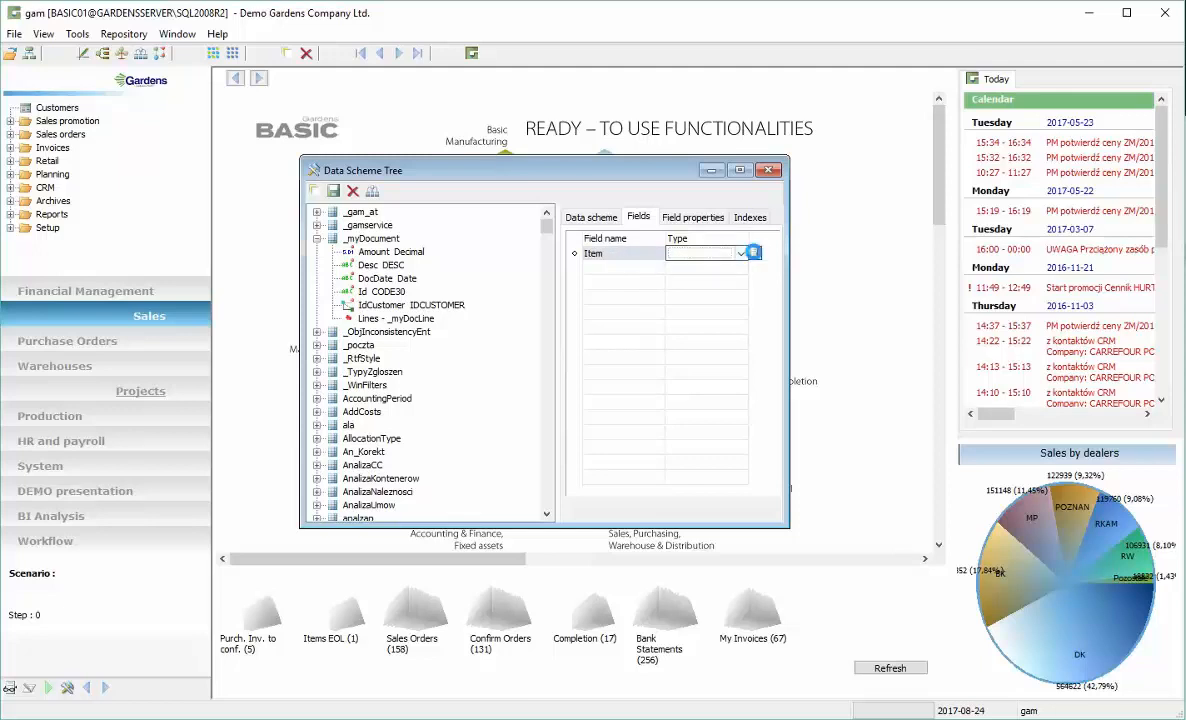
left_click(753, 252)
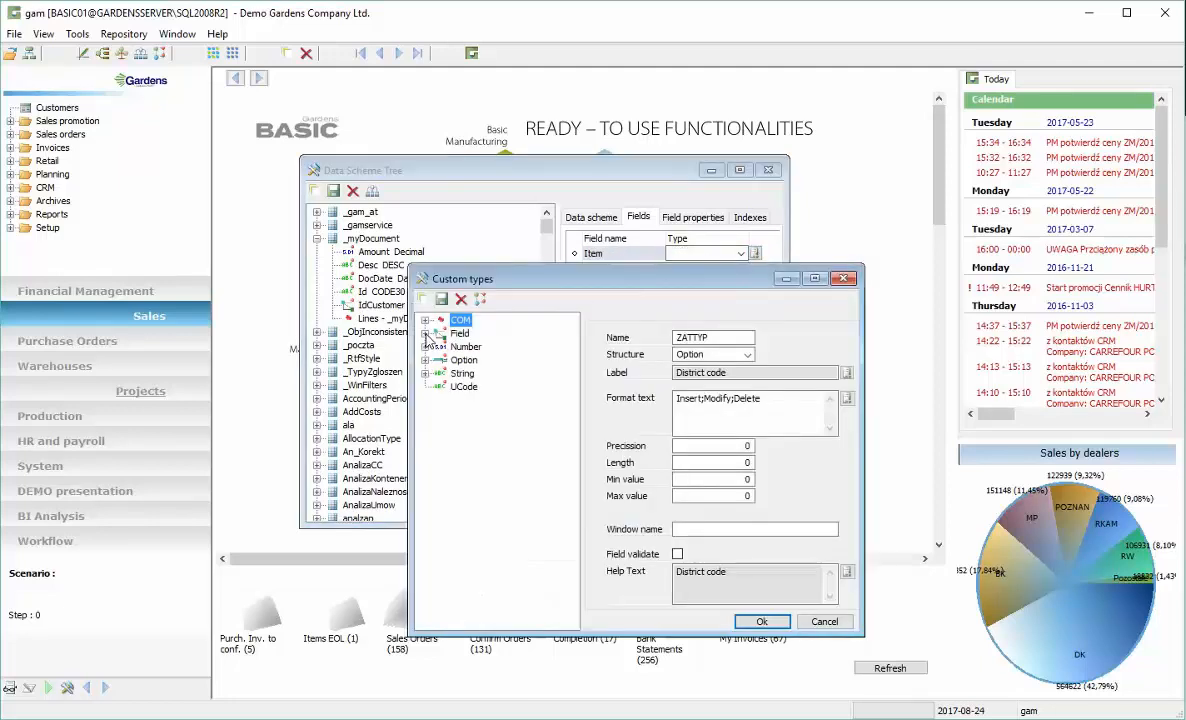
left_click(425, 333)
left_click(476, 455)
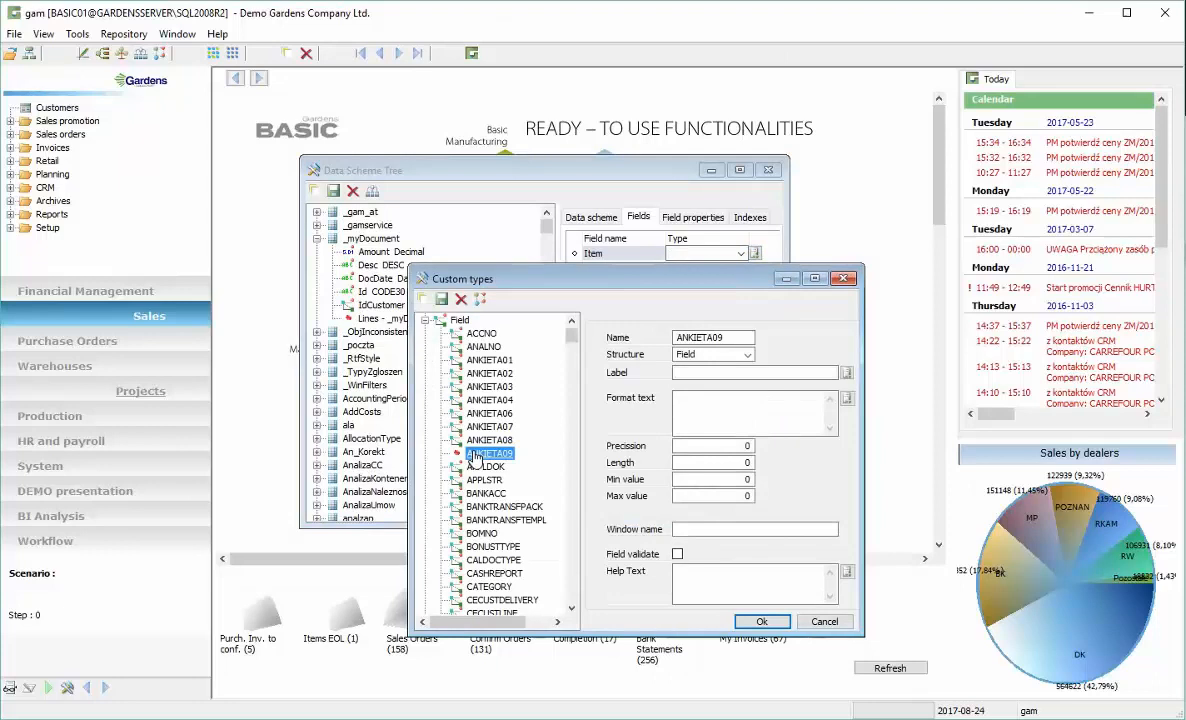
key("Down")
key("Down")
key("Down")
key("Down")
key("Down")
key("Down")
key("Down")
key("Down")
key("Down")
key("Down")
key("Down")
key("Down")
key("Down")
key("Down")
key("Down")
key("Down")
key("Down")
key("Down")
key("Down")
key("Down")
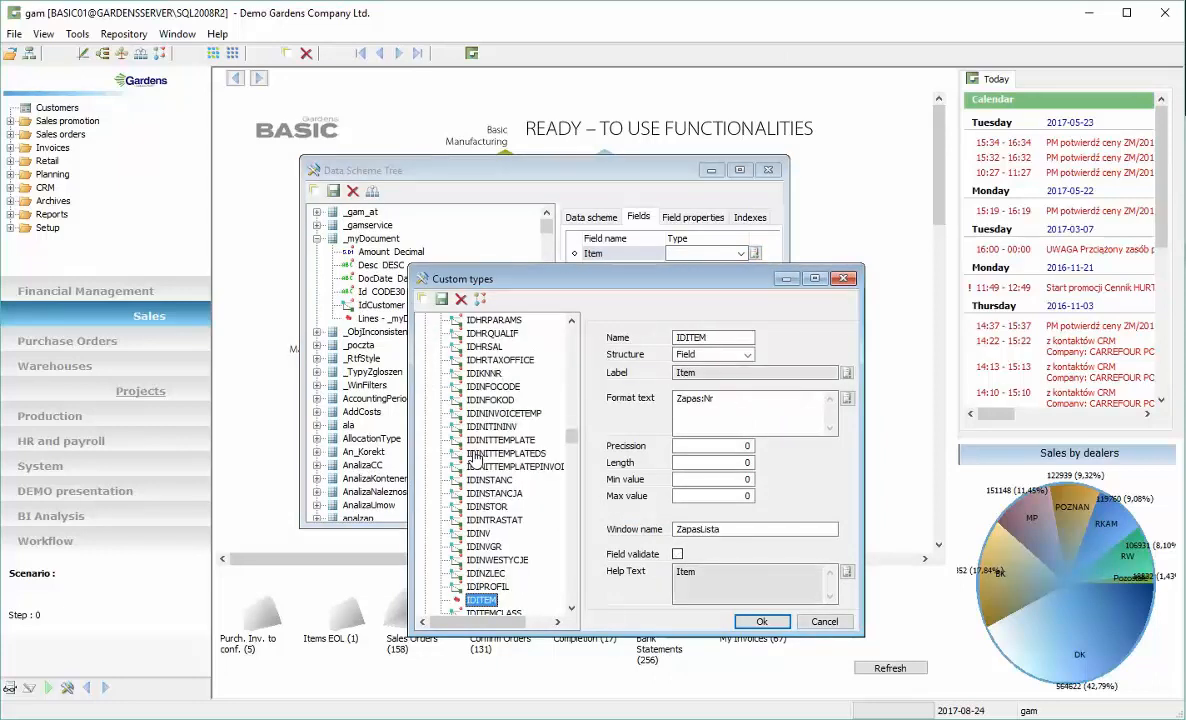
left_click(761, 622)
Add a Quant field with the type Decimal to the document line scheme
left_click(628, 256)
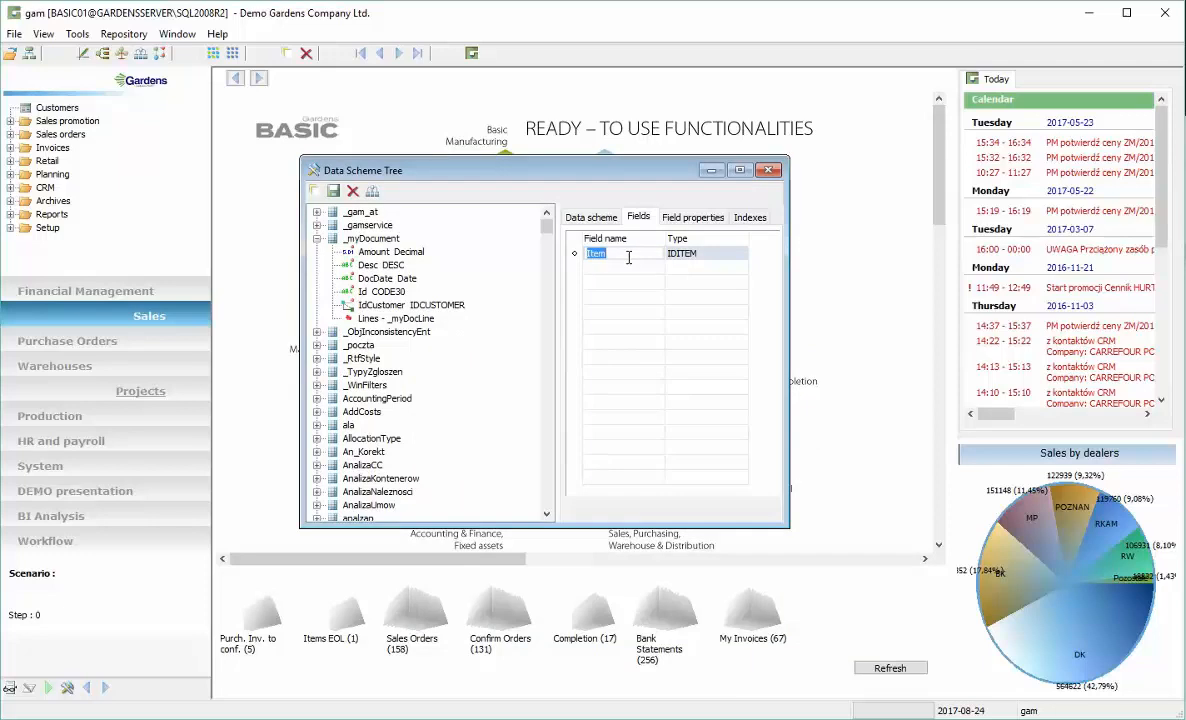
left_click(620, 268)
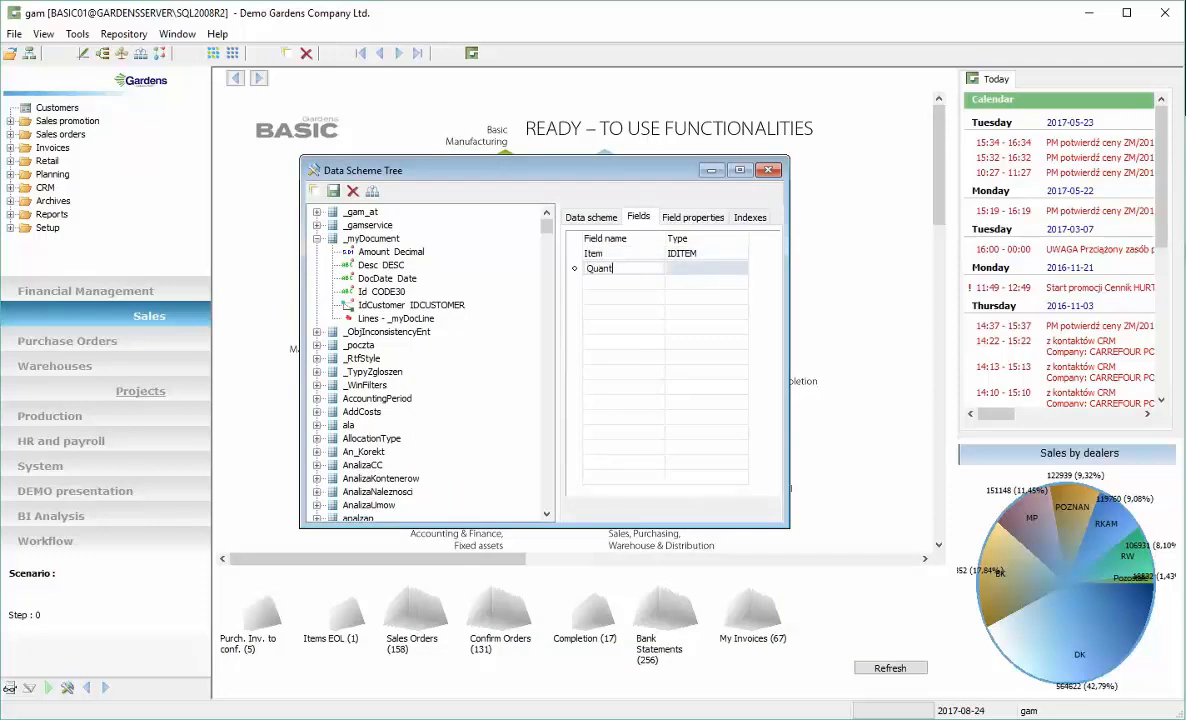
key("Tab")
key("d")
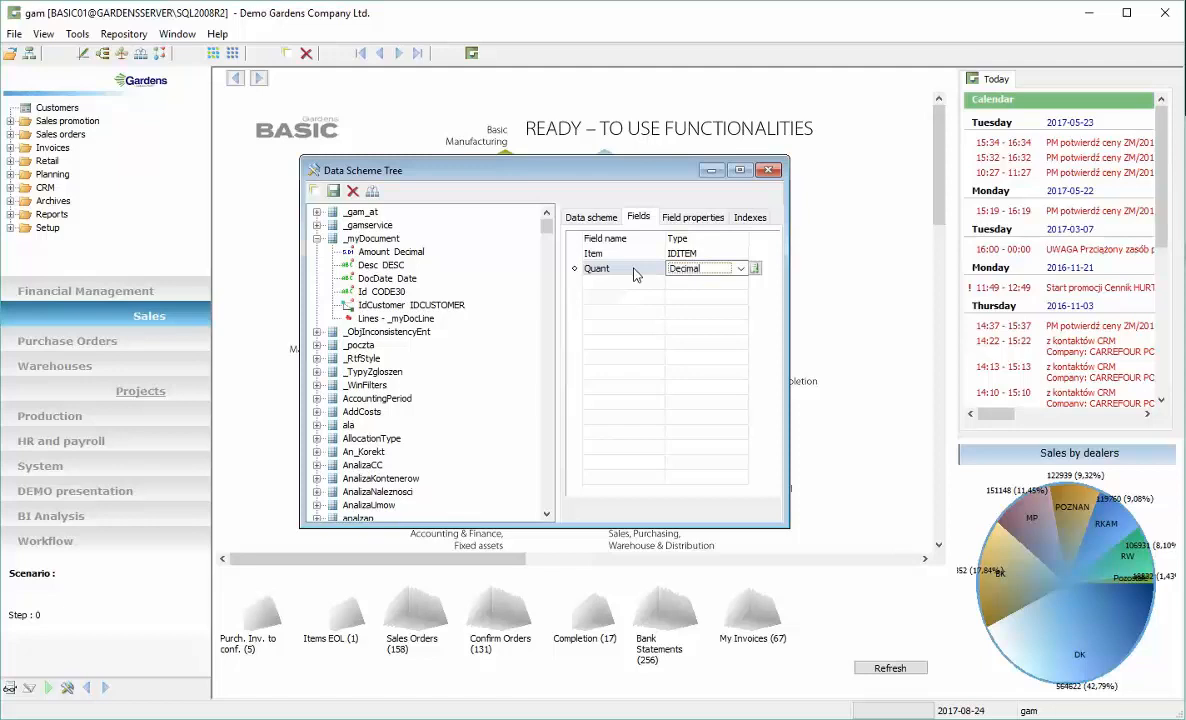
key("Tab")
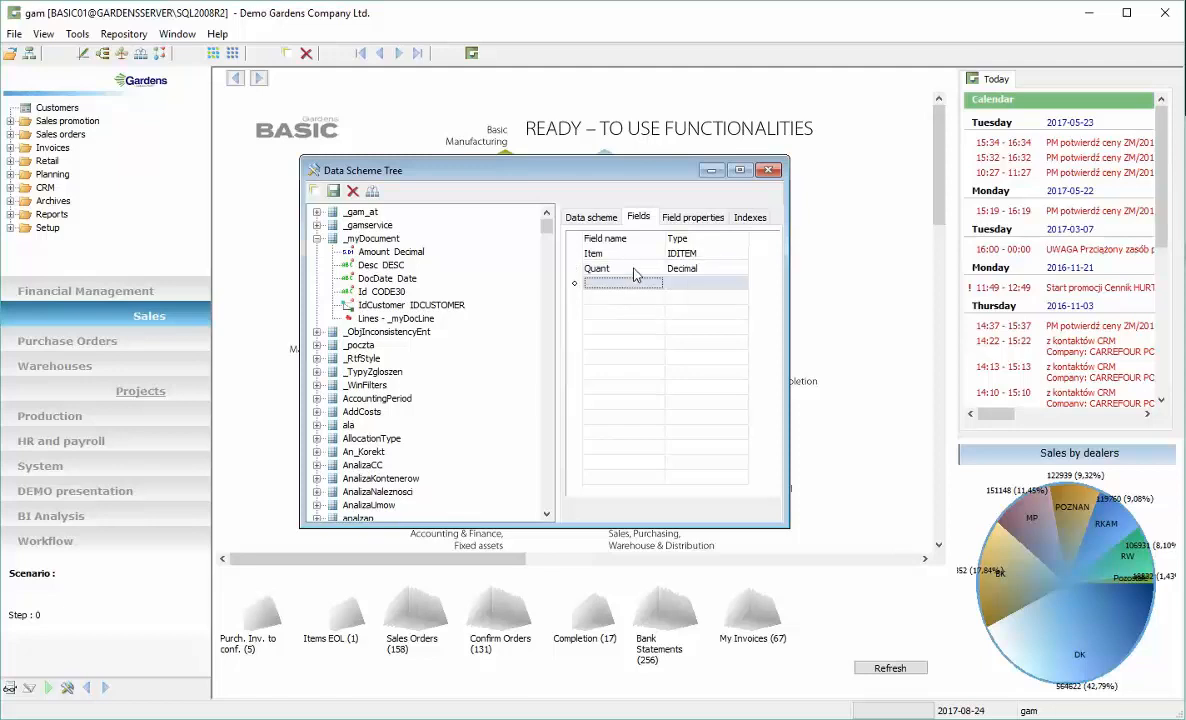
Add Price and Amount fields to the document line scheme, both with the type Decimal
type("Price")
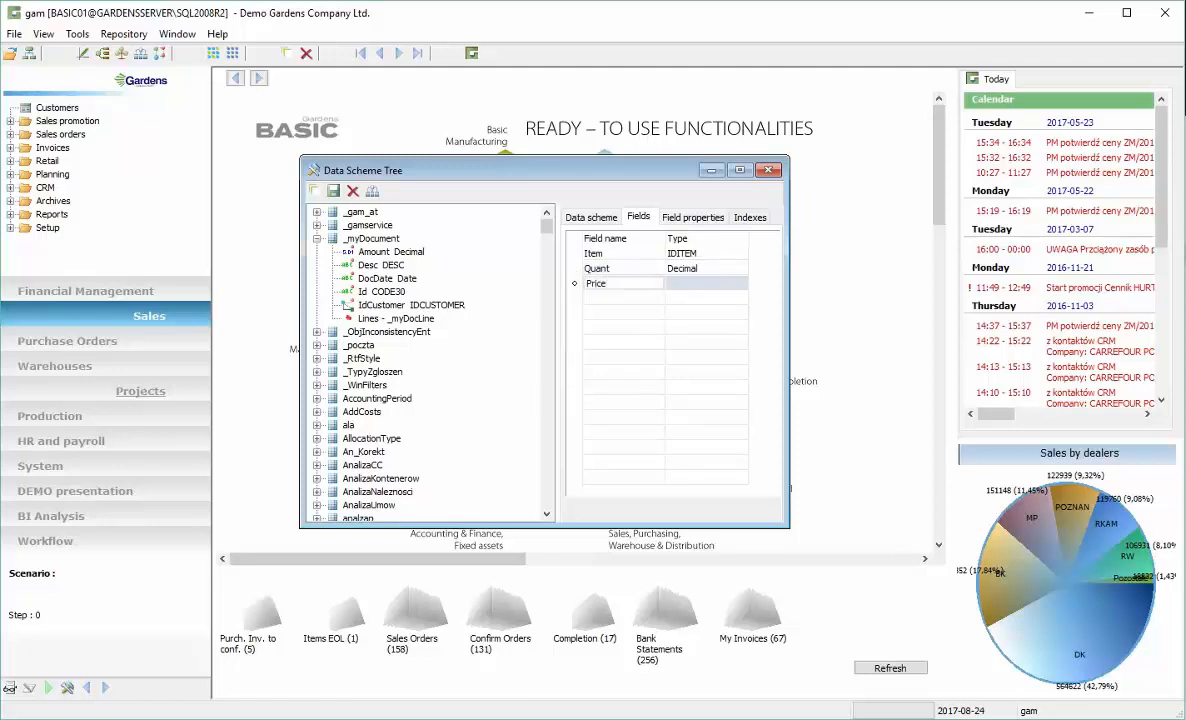
key("Tab")
type("Decimal")
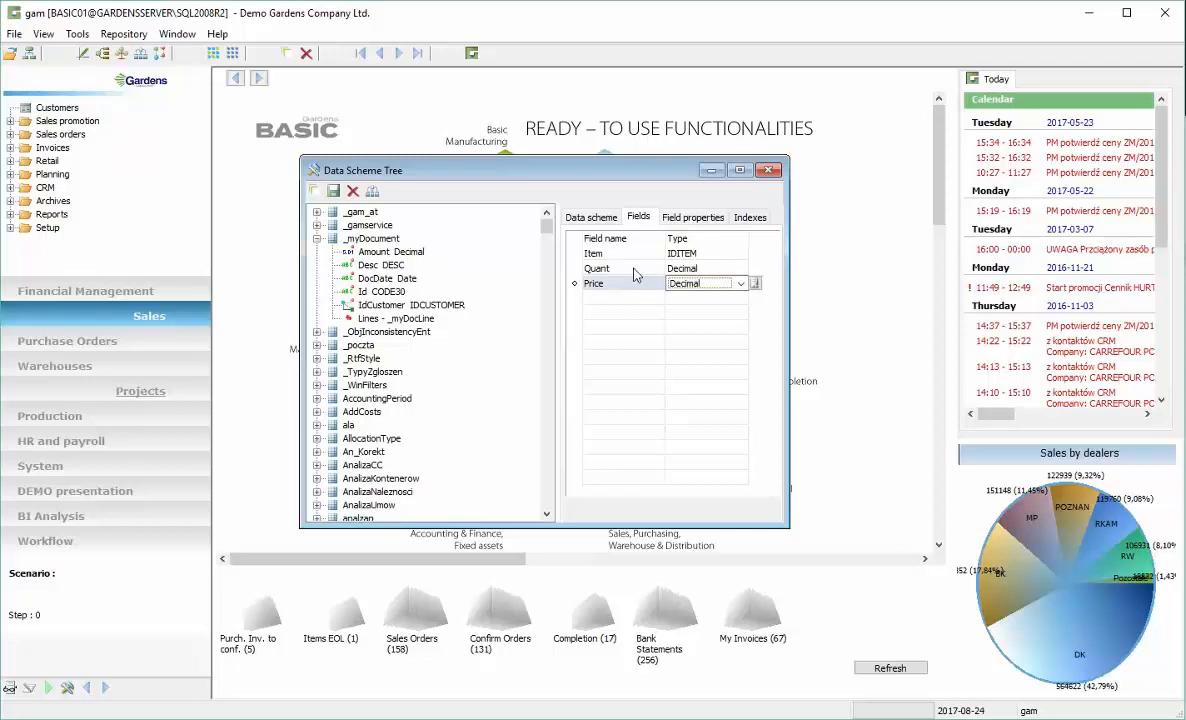
key("Return")
key("shift+Tab")
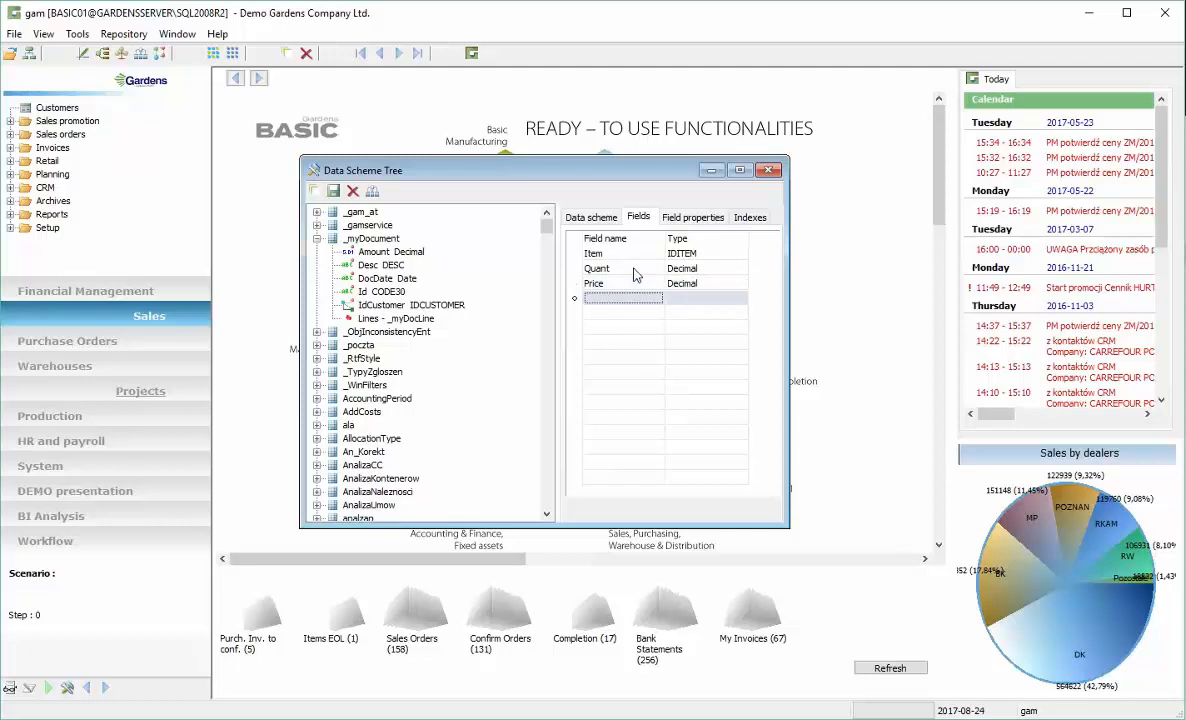
type("Amount")
key("Tab")
type("Decimal")
key("Down")
Add a Desc field with the custom String type DESC
type("D")
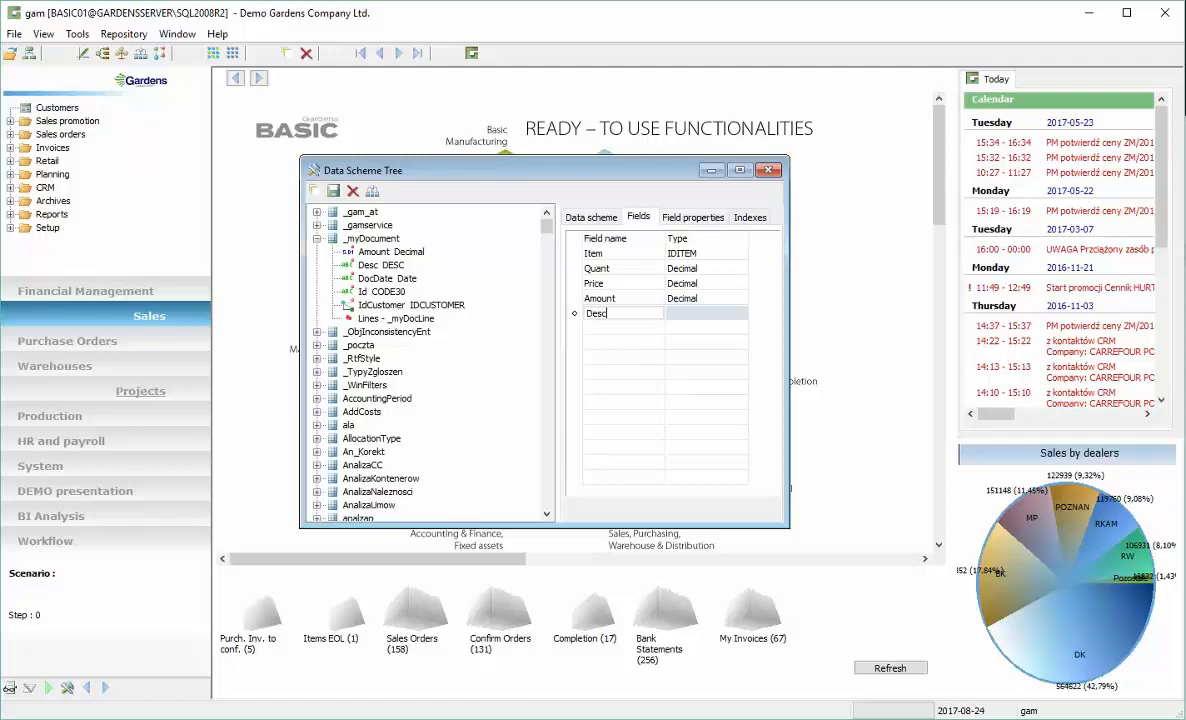
type("esc")
key("Tab")
left_click(693, 315)
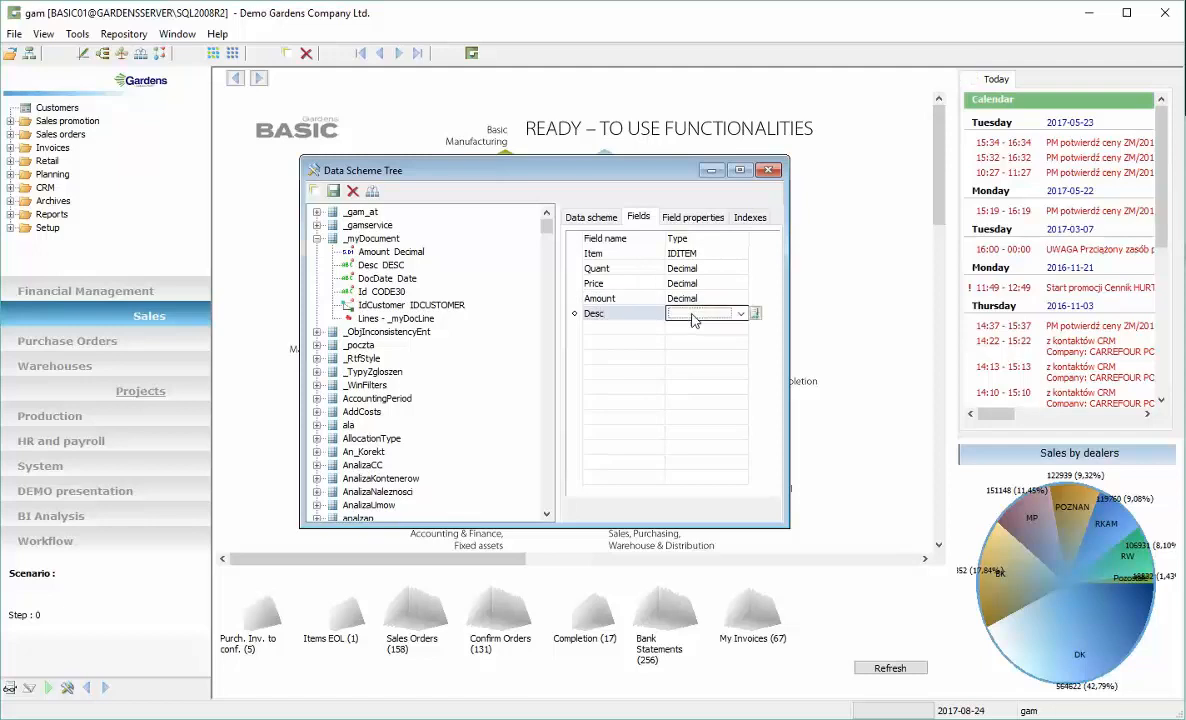
left_click(755, 314)
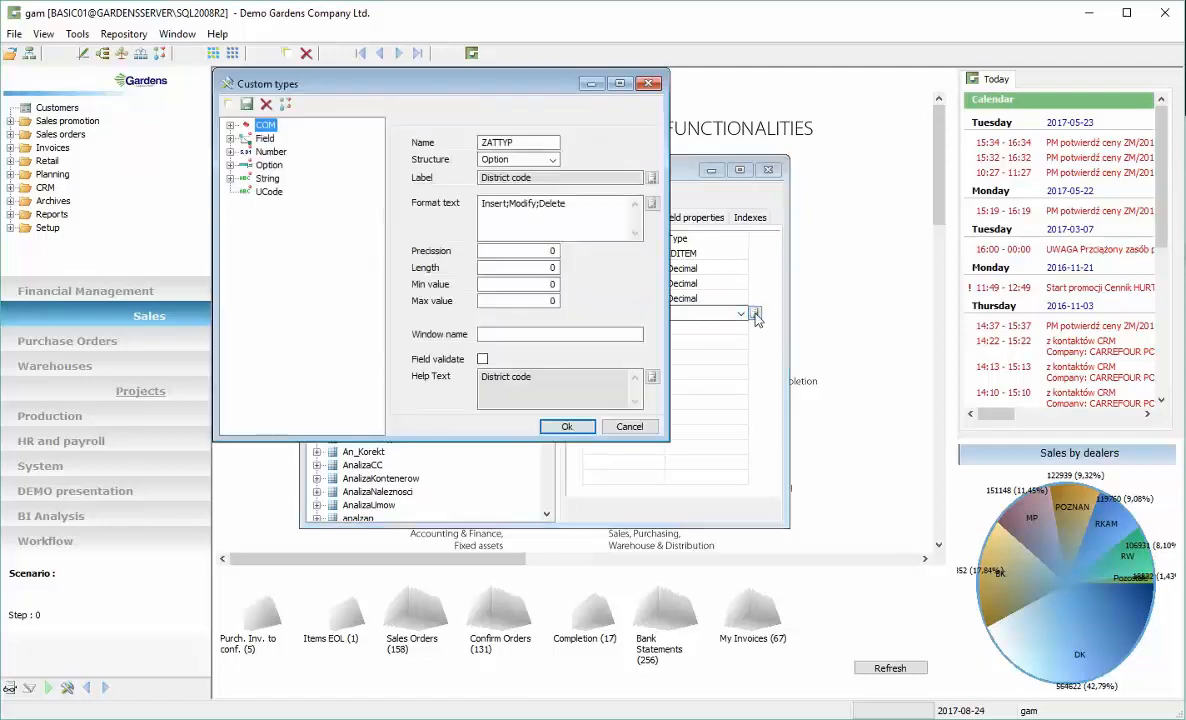
left_click(230, 178)
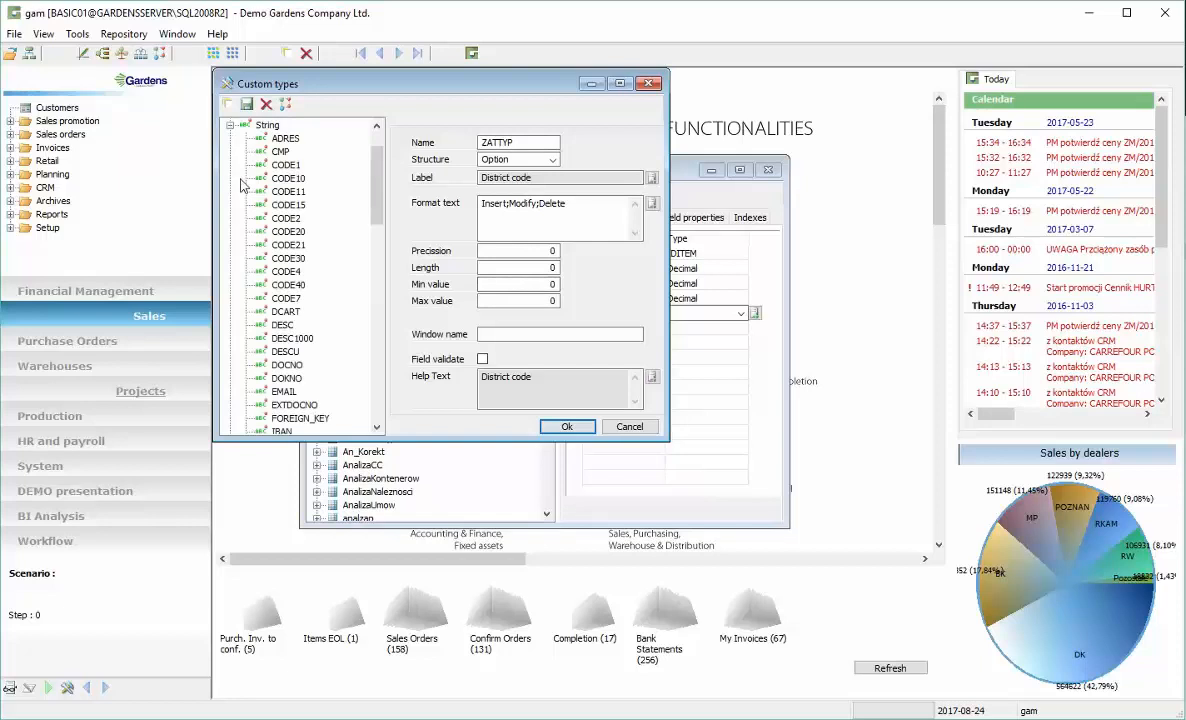
left_click(281, 325)
left_click(550, 424)
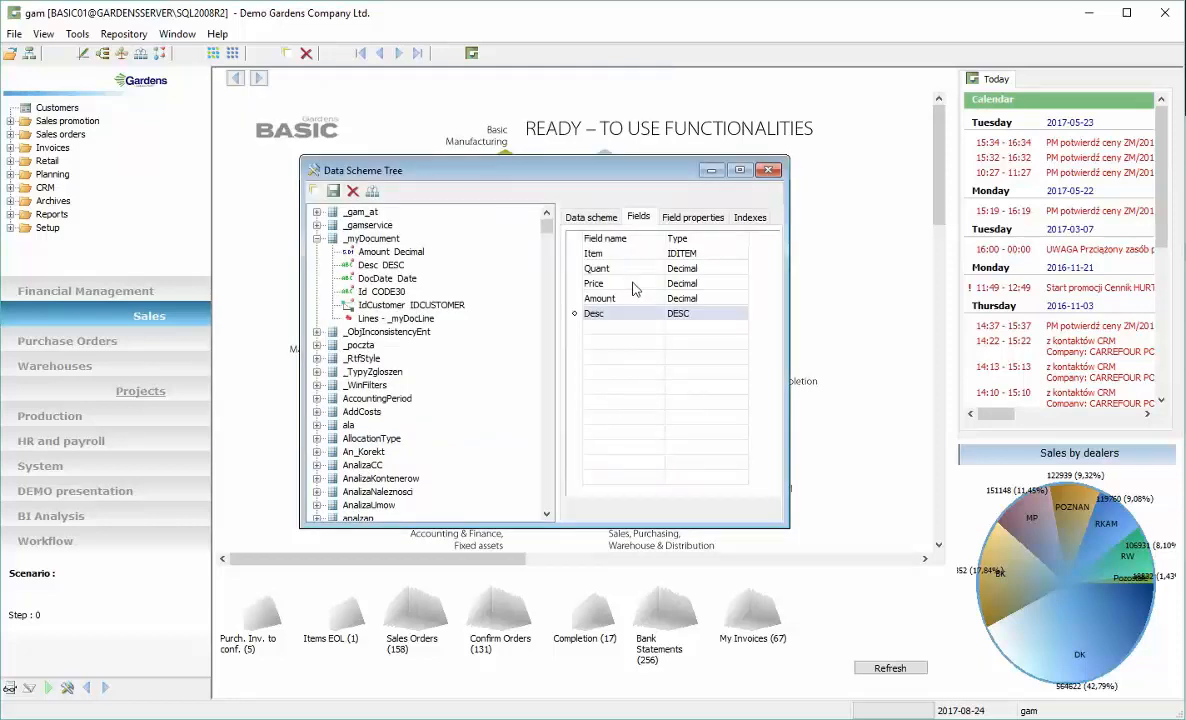
Save the data scheme and expand _myDocument and its Lines sub-scheme to review the fields
left_click(633, 283)
scroll(633, 283, "up", 2)
scroll(633, 283, "down", 3)
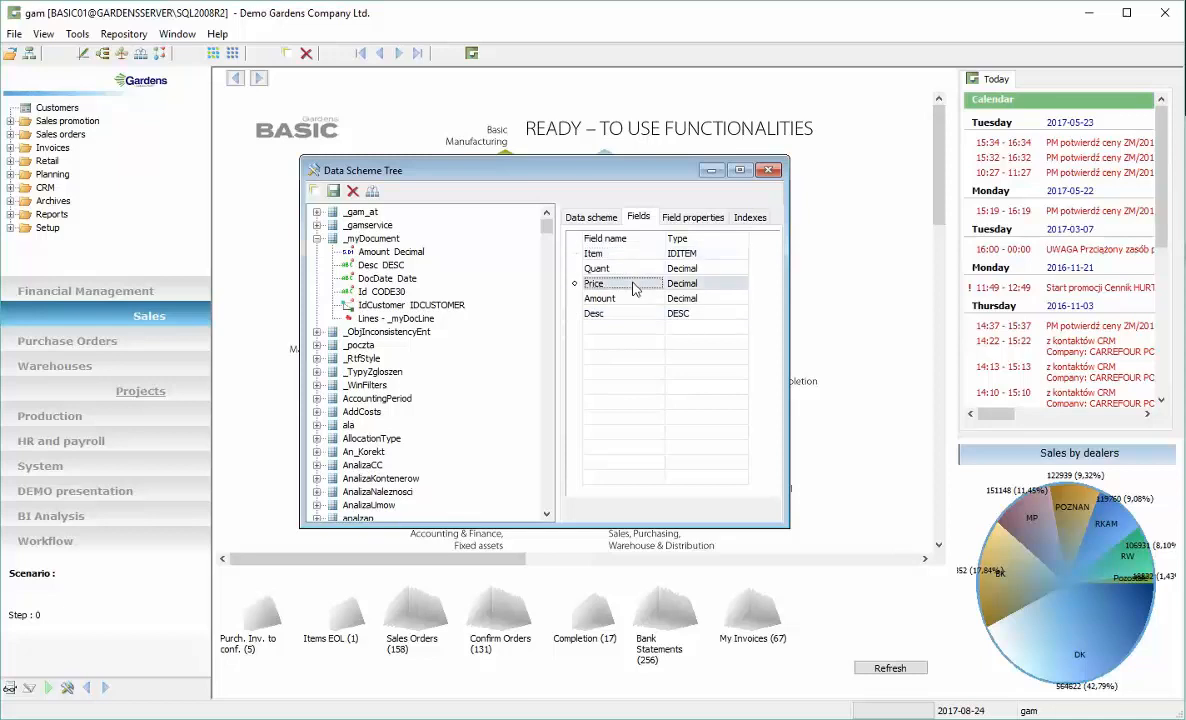
left_click(334, 191)
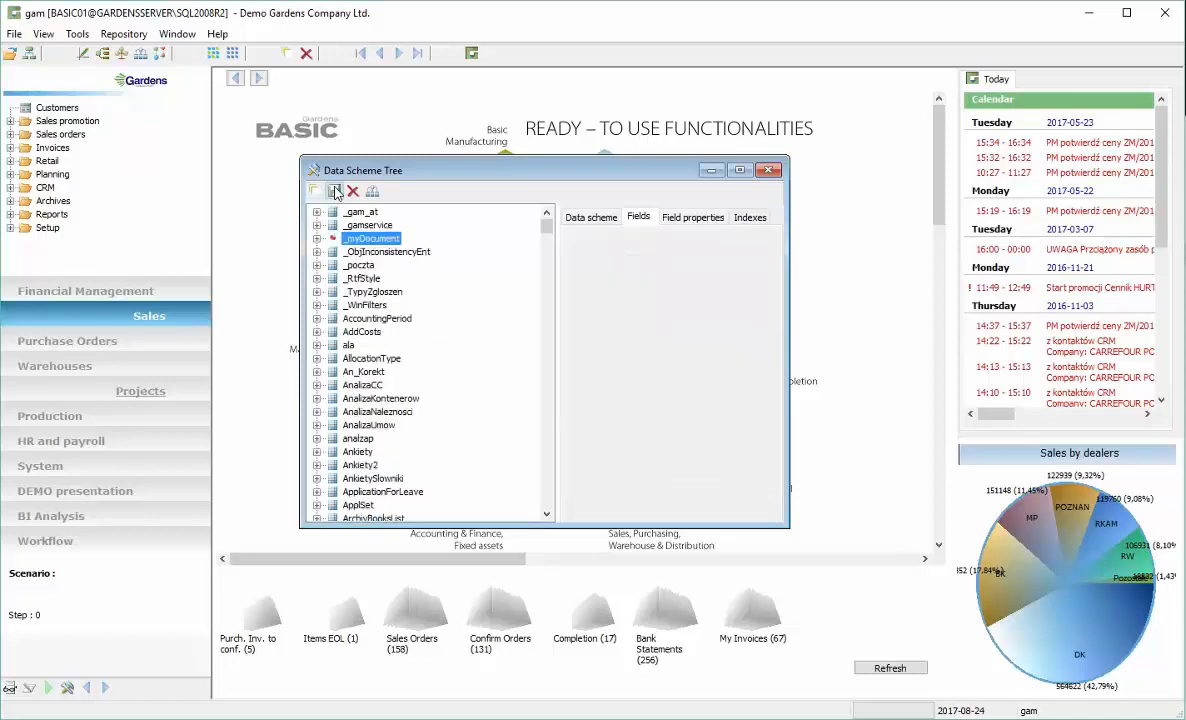
left_click(317, 238)
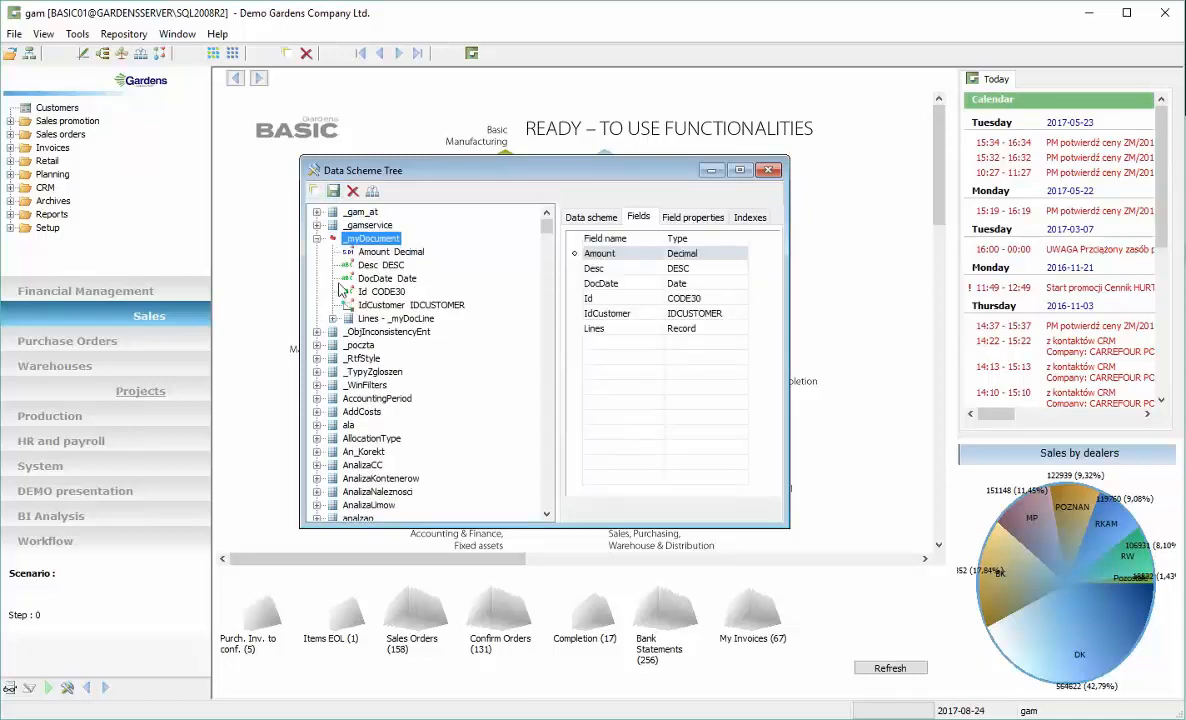
left_click(334, 319)
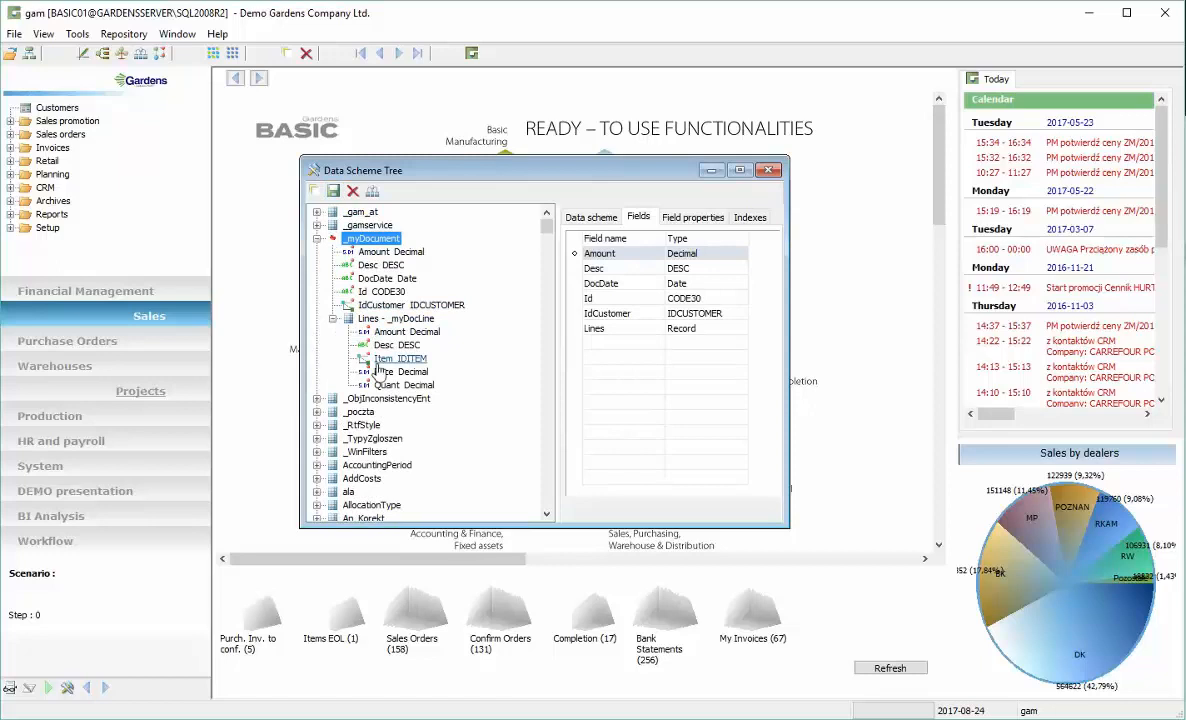
Open the Windows Constructor and attach the _myDocument data scheme to the new window
left_click_drag(445, 168, 829, 104)
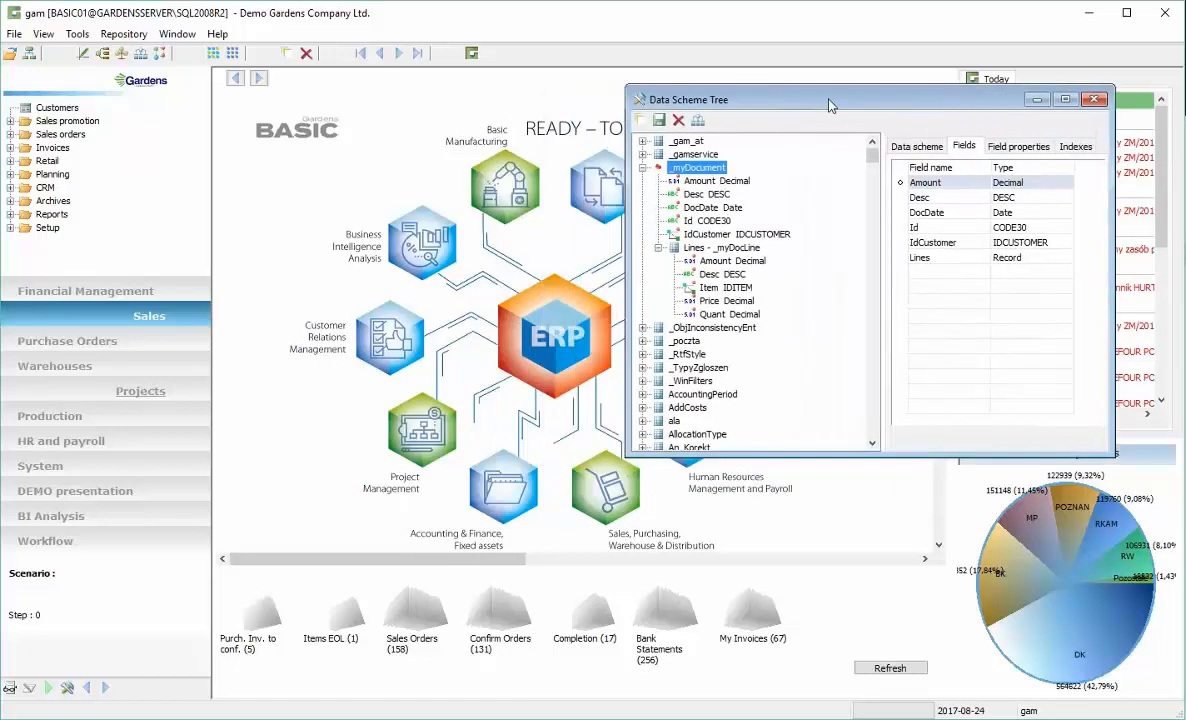
left_click(84, 58)
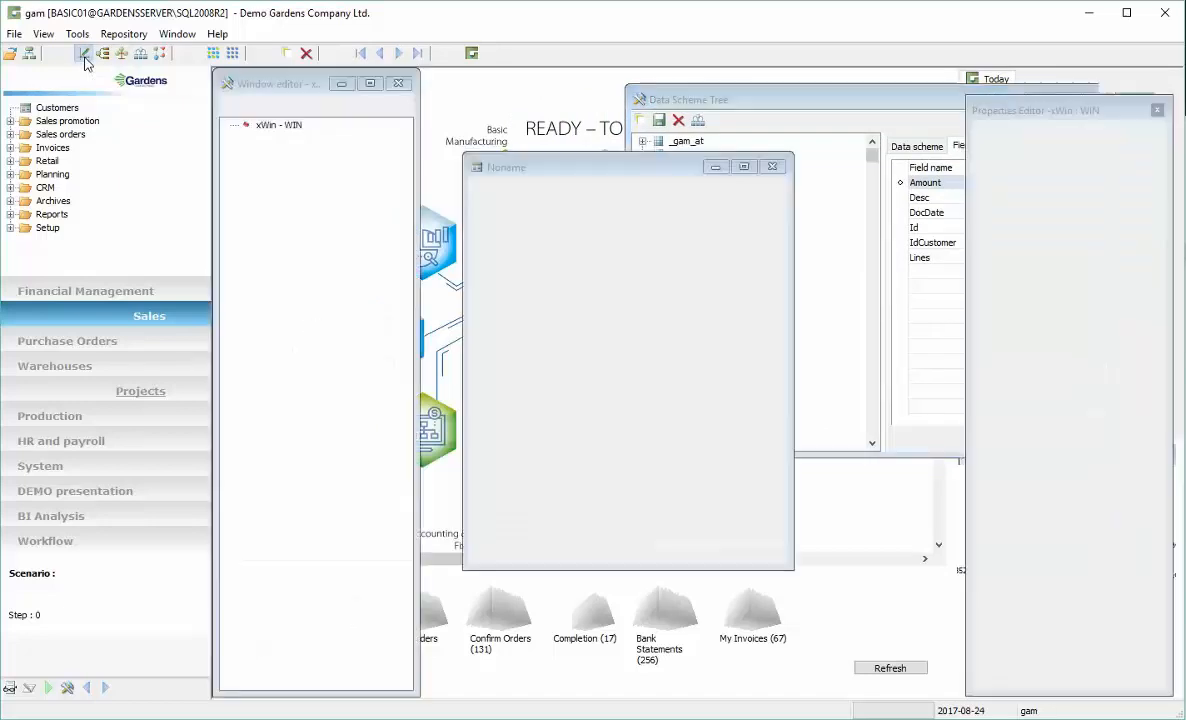
mouse_move(593, 169)
left_mouse_down()
mouse_move(533, 180)
mouse_move(575, 165)
left_mouse_up()
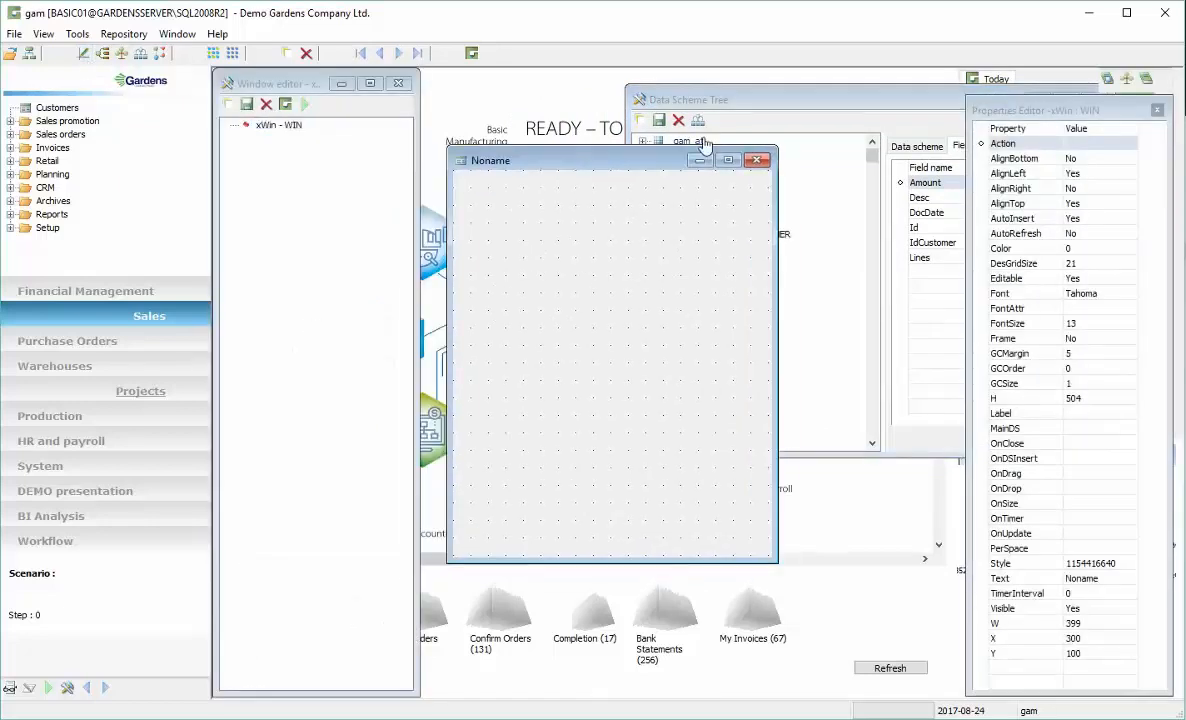
left_click_drag(778, 97, 851, 132)
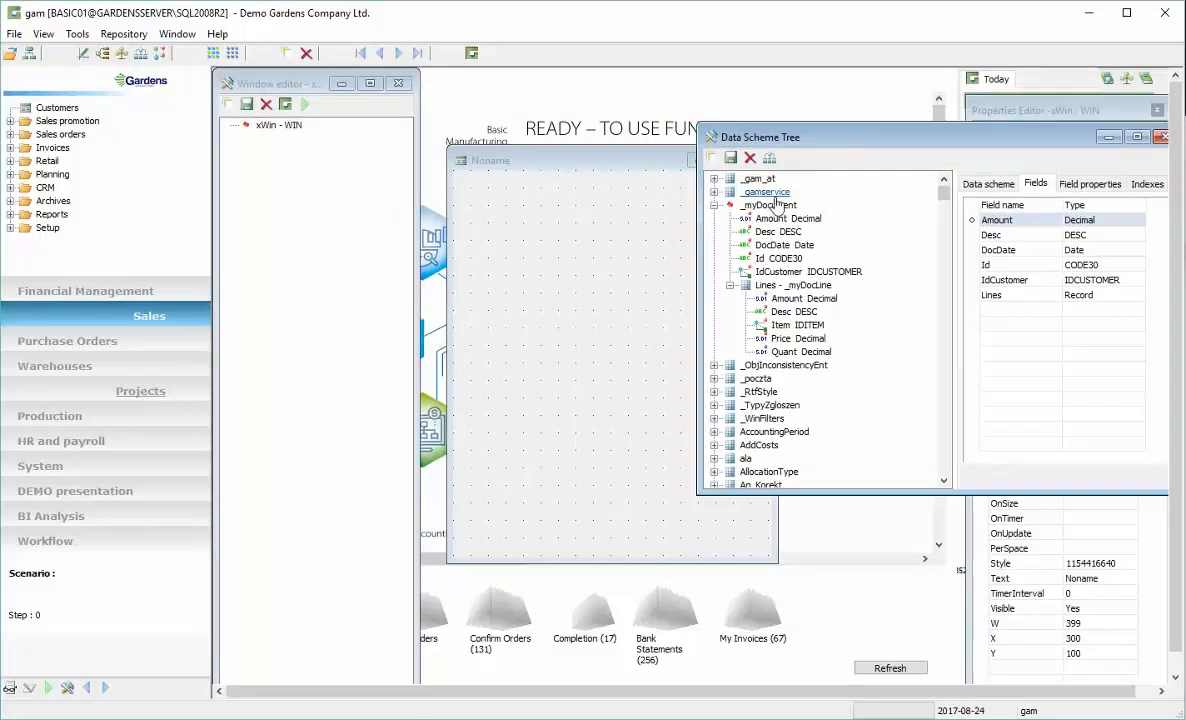
left_click_drag(779, 205, 555, 212)
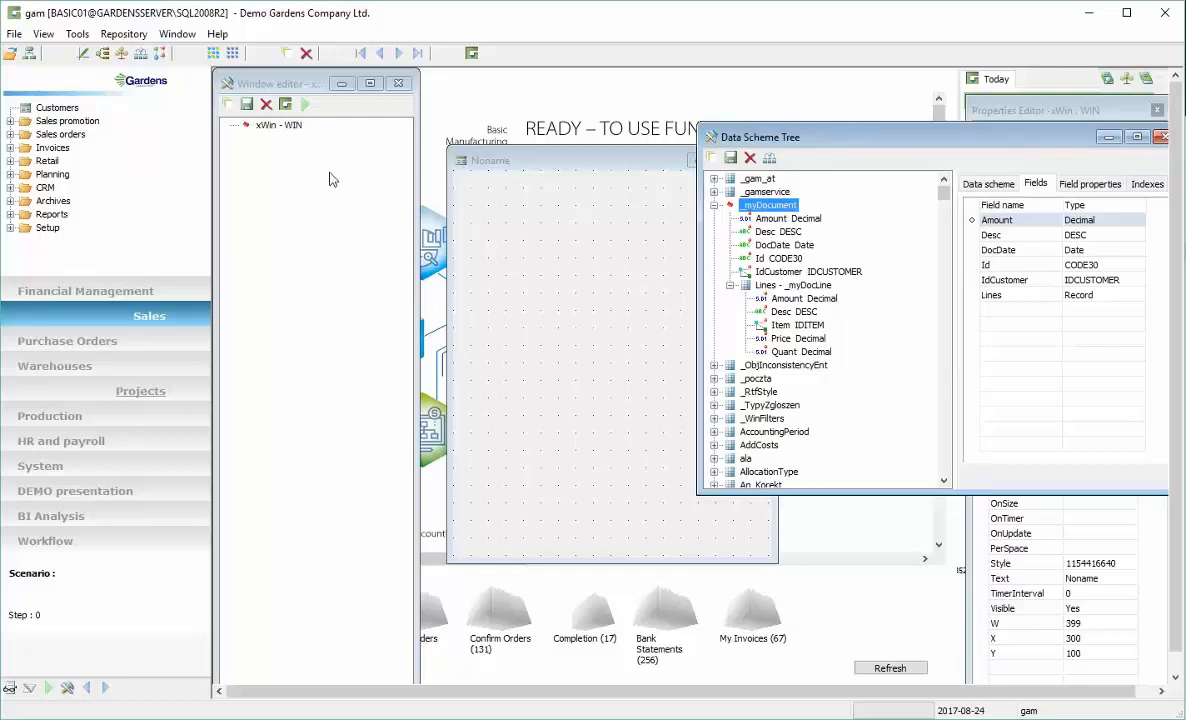
left_click_drag(333, 179, 333, 179)
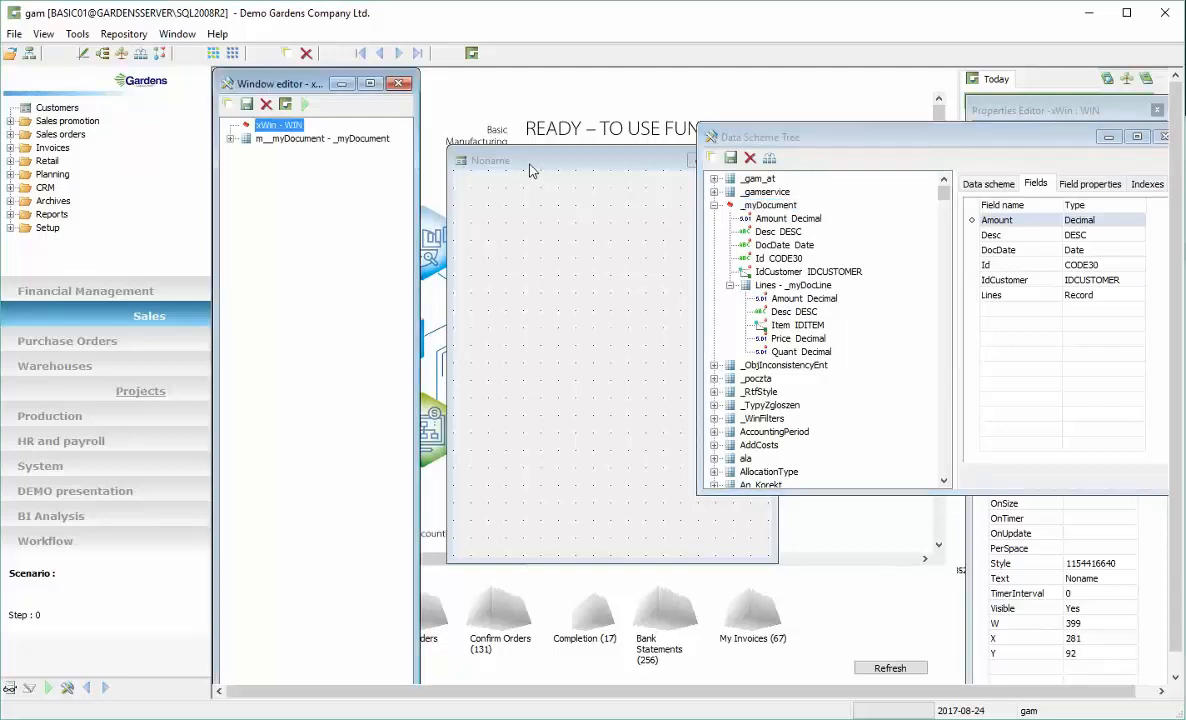
Place the Amount, Desc, DocDate, Id and IdCustomer fields as controls on the window form
left_click_drag(530, 163, 539, 128)
left_click(231, 139)
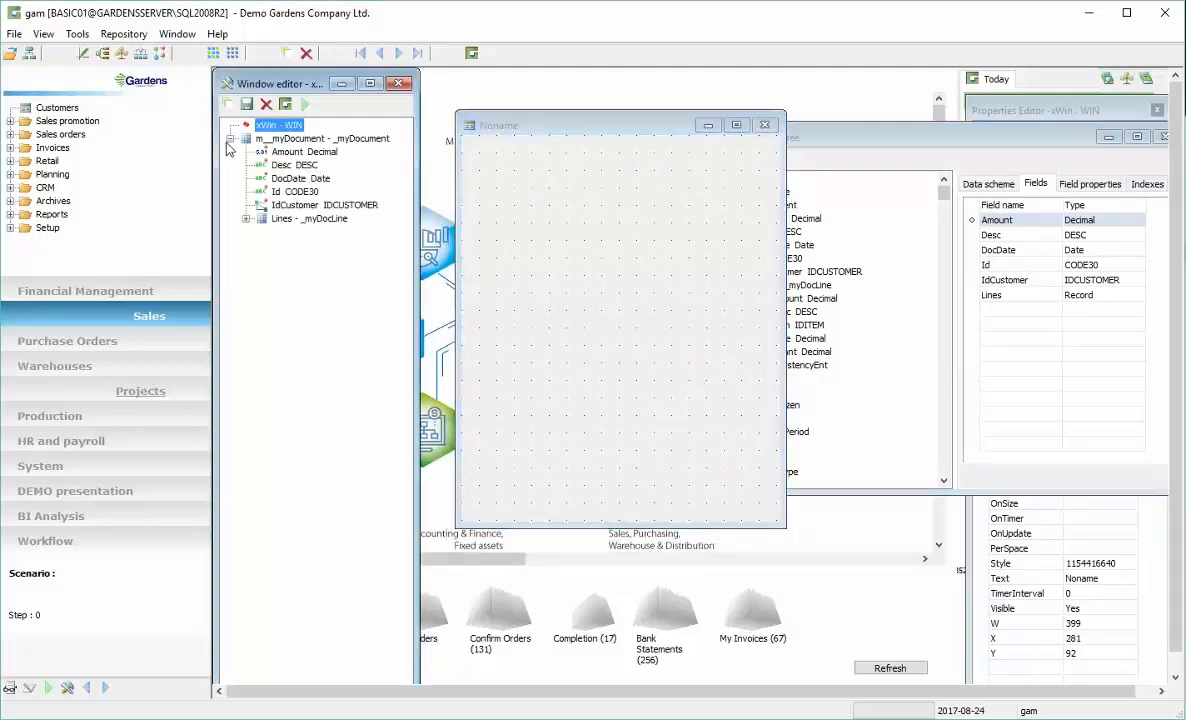
left_click(290, 156)
left_click(290, 167)
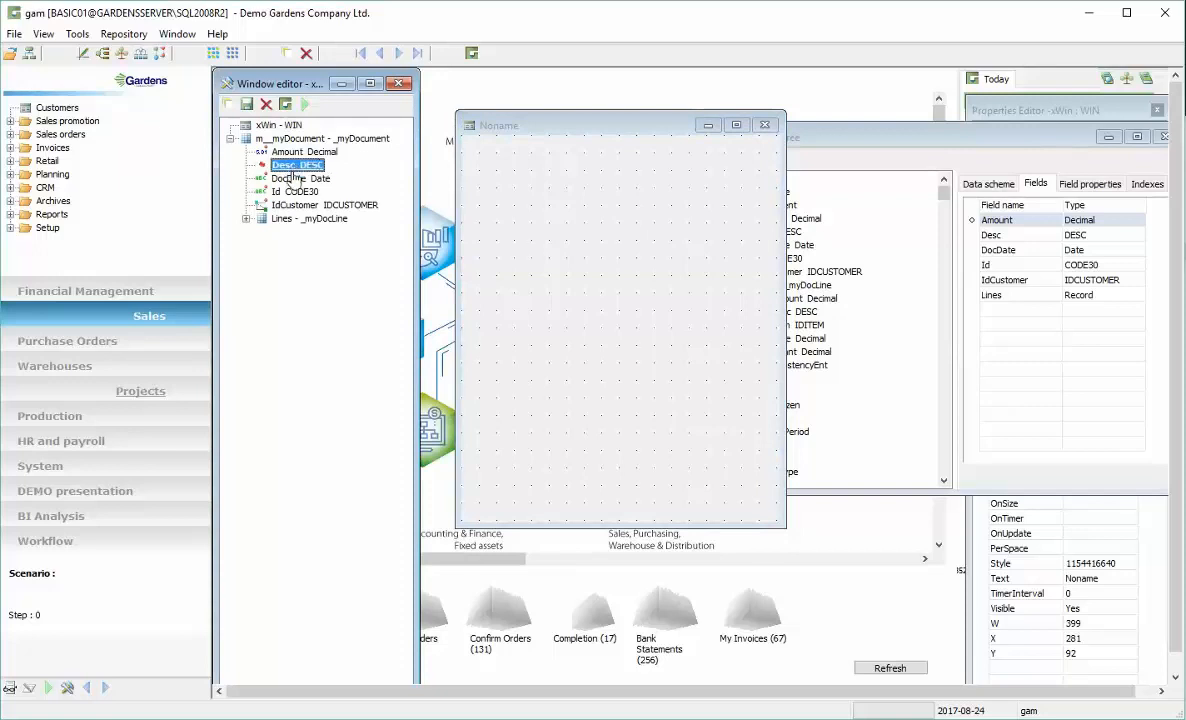
left_click(289, 179)
left_click(290, 154, "shift")
left_click(286, 193, "ctrl")
left_click(285, 205, "ctrl")
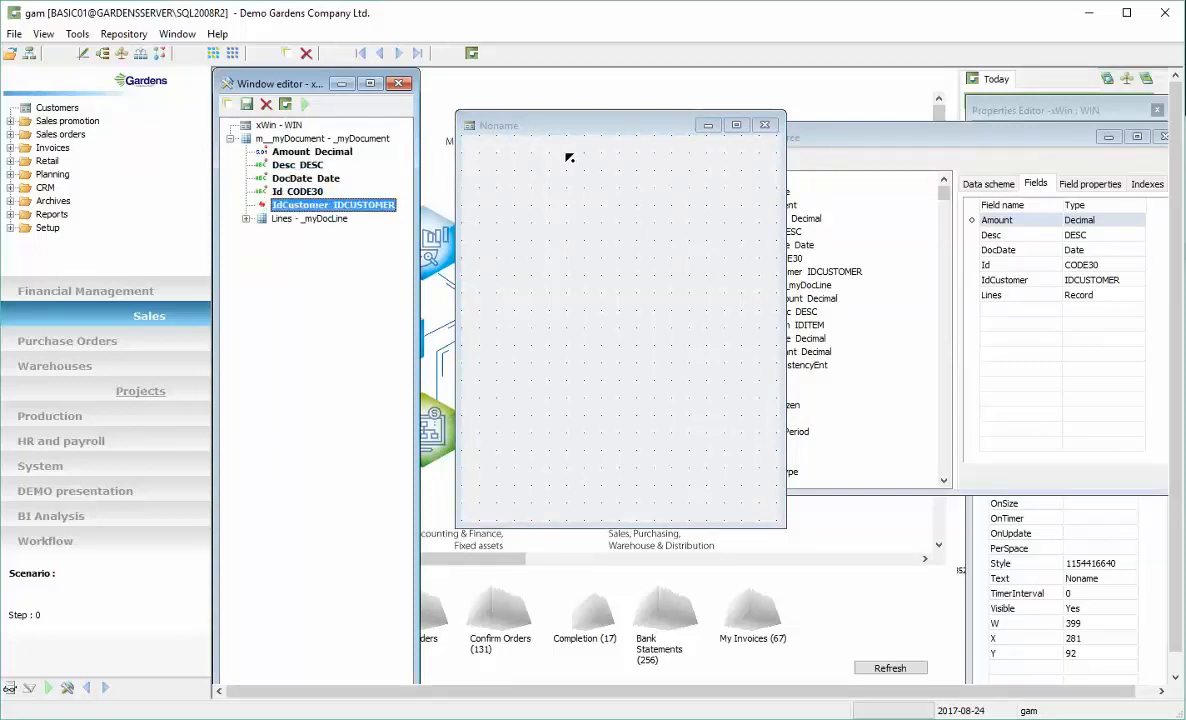
left_click_drag(569, 157, 570, 162)
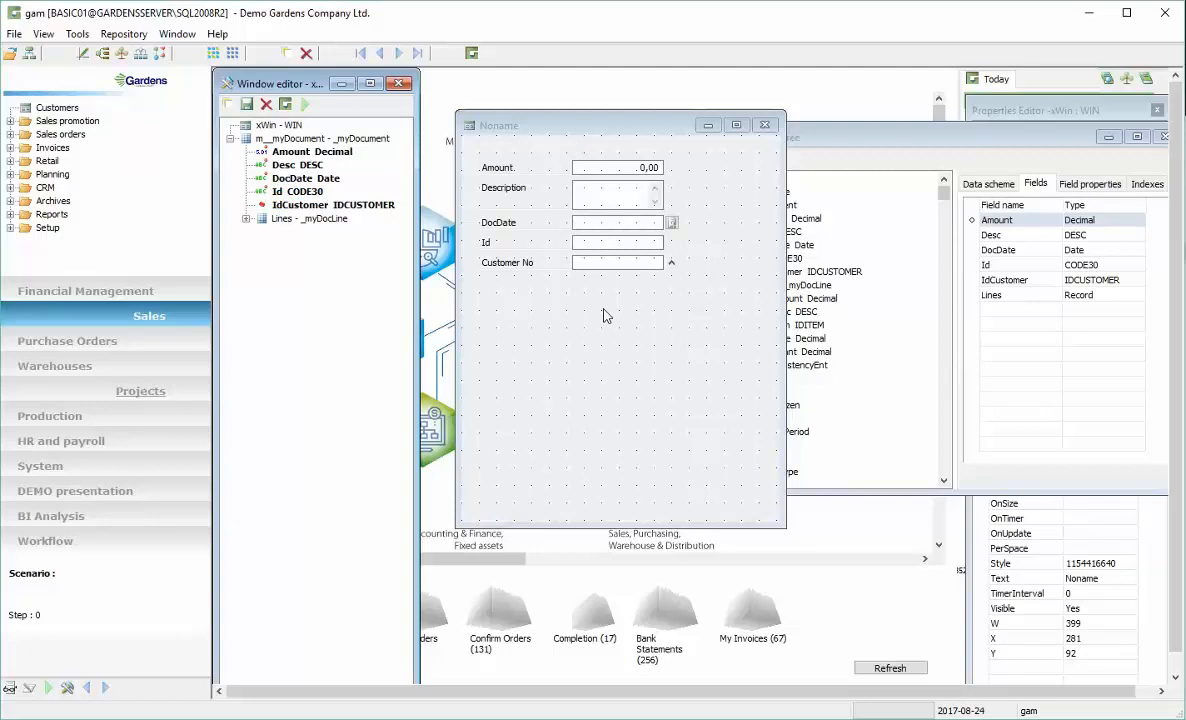
Expand the Lines sub-scheme and place it on the form as a grid below the header fields
left_click(246, 220)
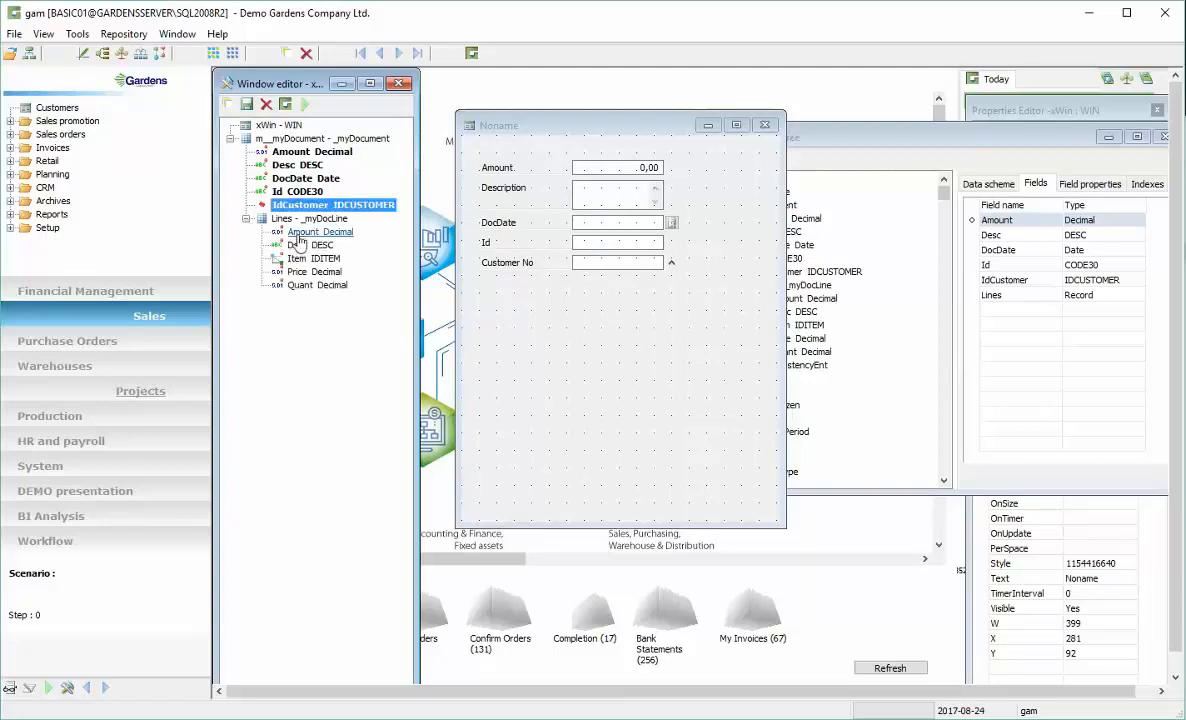
left_click(292, 219)
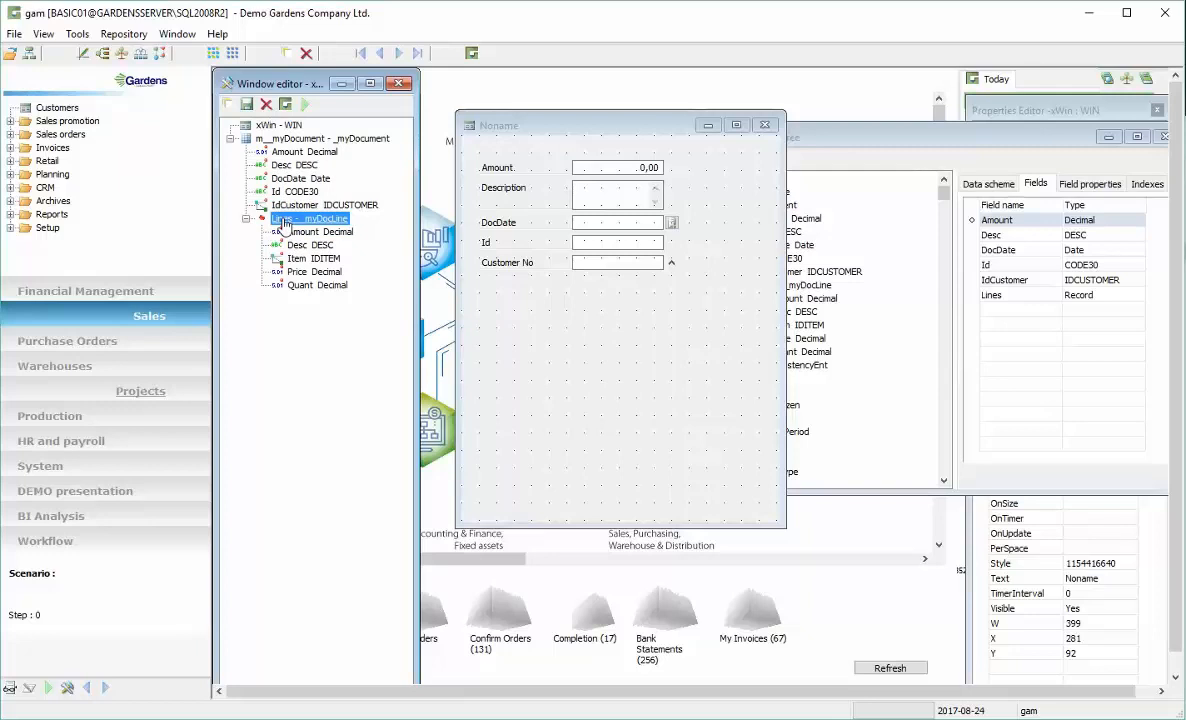
left_click_drag(284, 222, 540, 336)
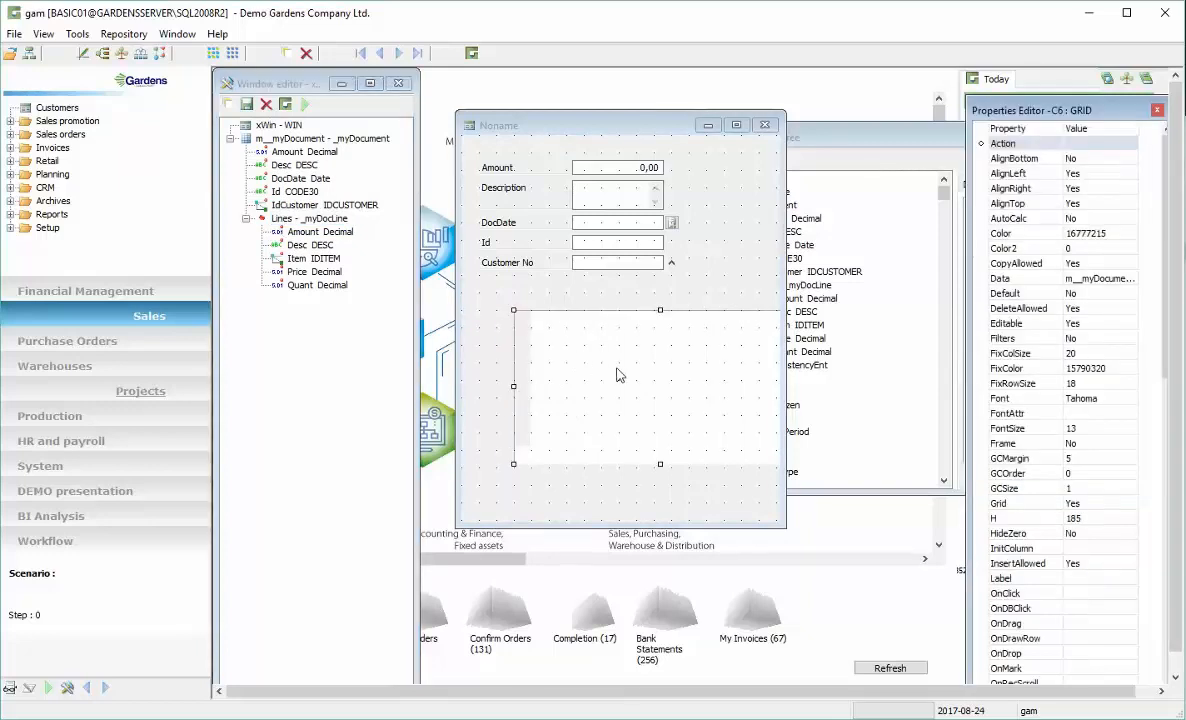
Add the Amount, Desc, Item, Price and Quant line fields as columns of the grid
left_click(311, 234)
left_click(312, 247, "ctrl")
left_click(312, 260, "ctrl")
left_click(311, 272, "ctrl")
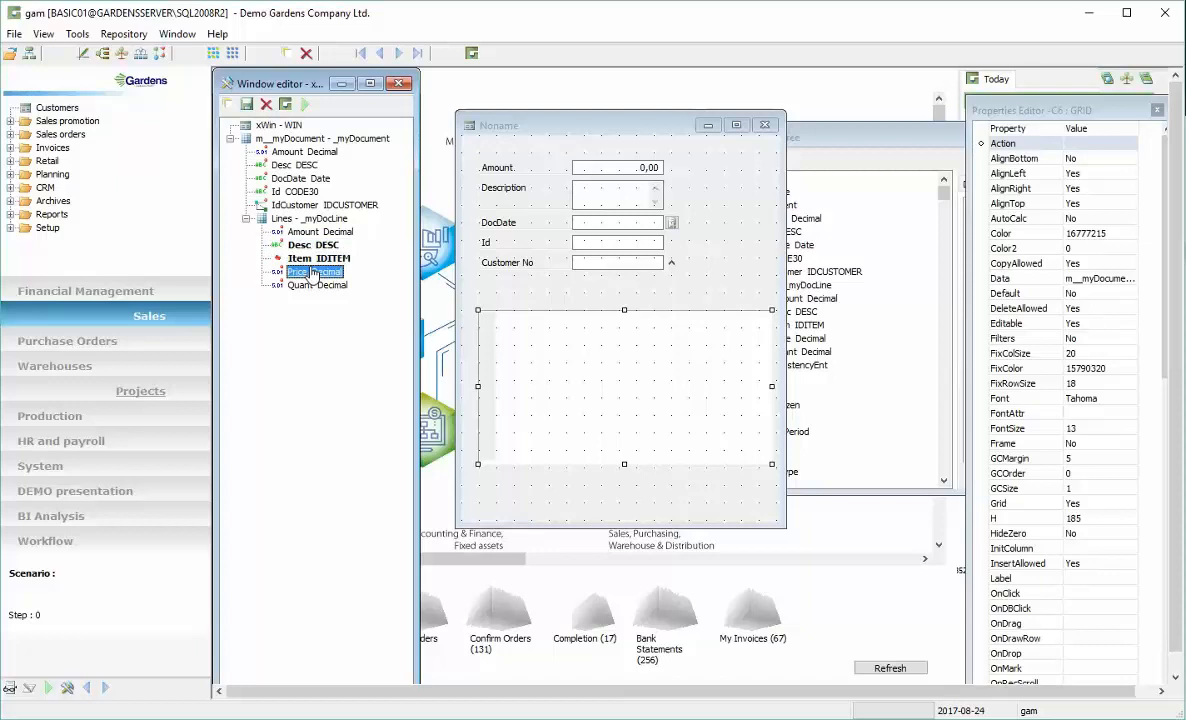
left_click(312, 285, "ctrl")
left_click(312, 234, "ctrl")
left_click_drag(318, 240, 552, 357)
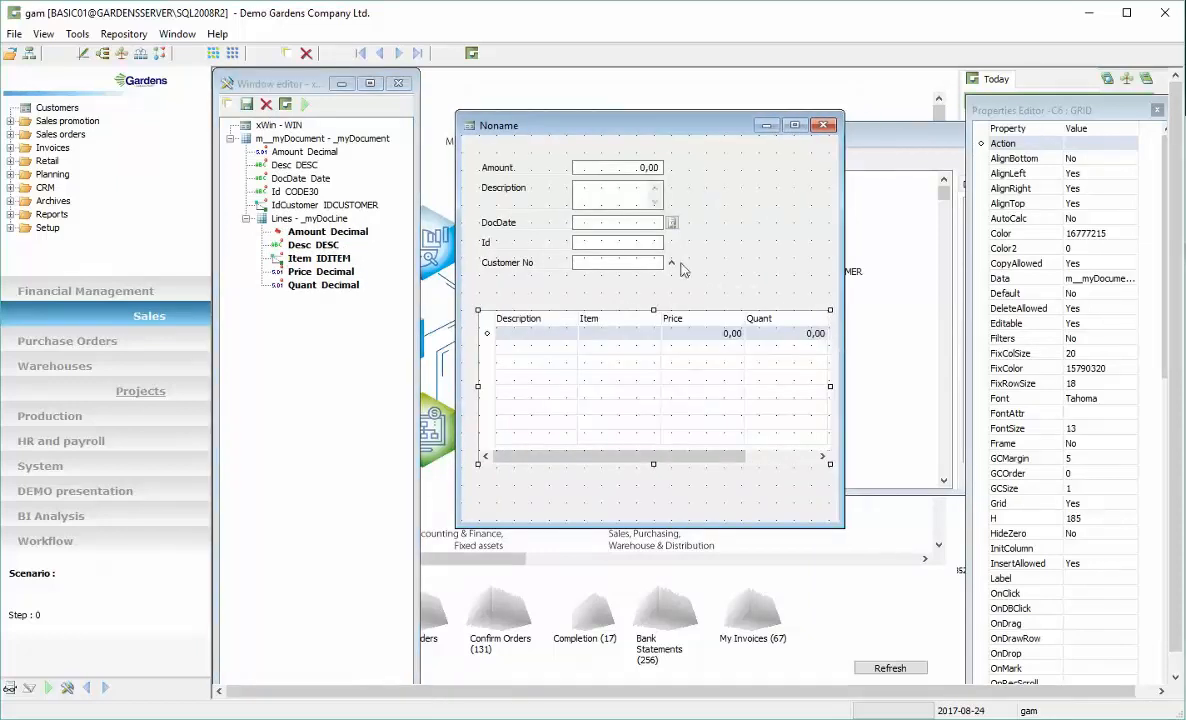
Move the Amount, Description, DocDate and Customer No controls right and place the Id control at the form's top left
left_click_drag(651, 128, 697, 140)
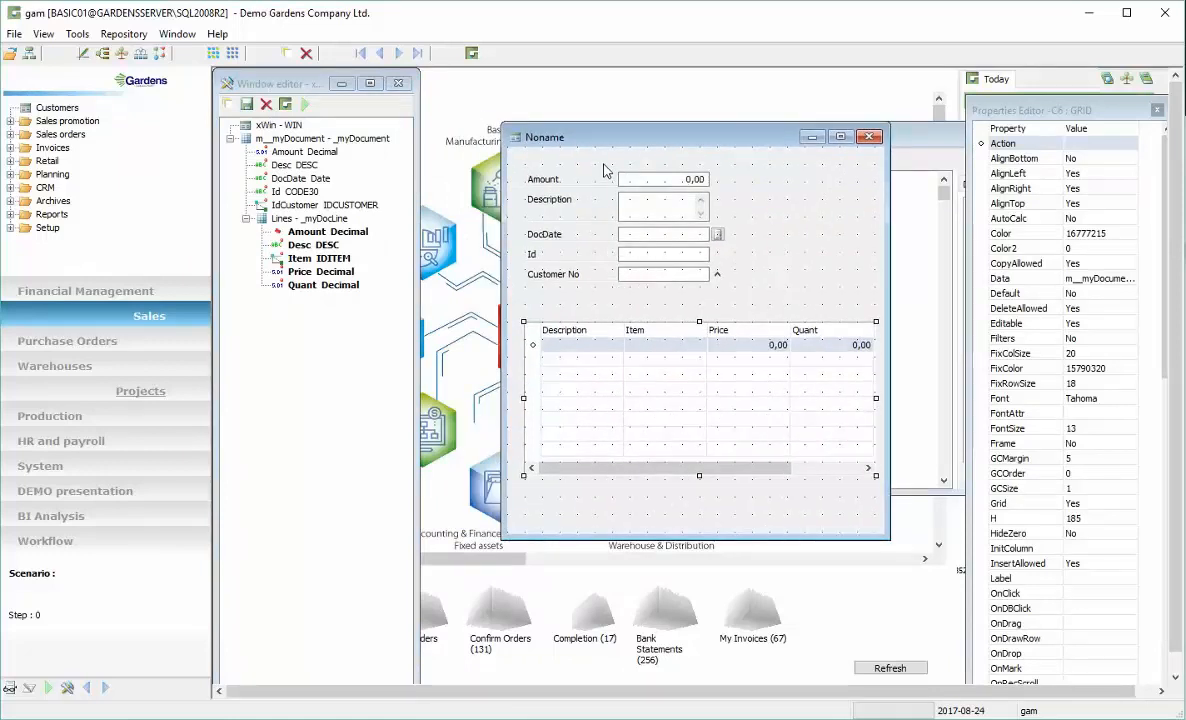
left_click_drag(558, 150, 690, 297)
left_click_drag(628, 262, 804, 280)
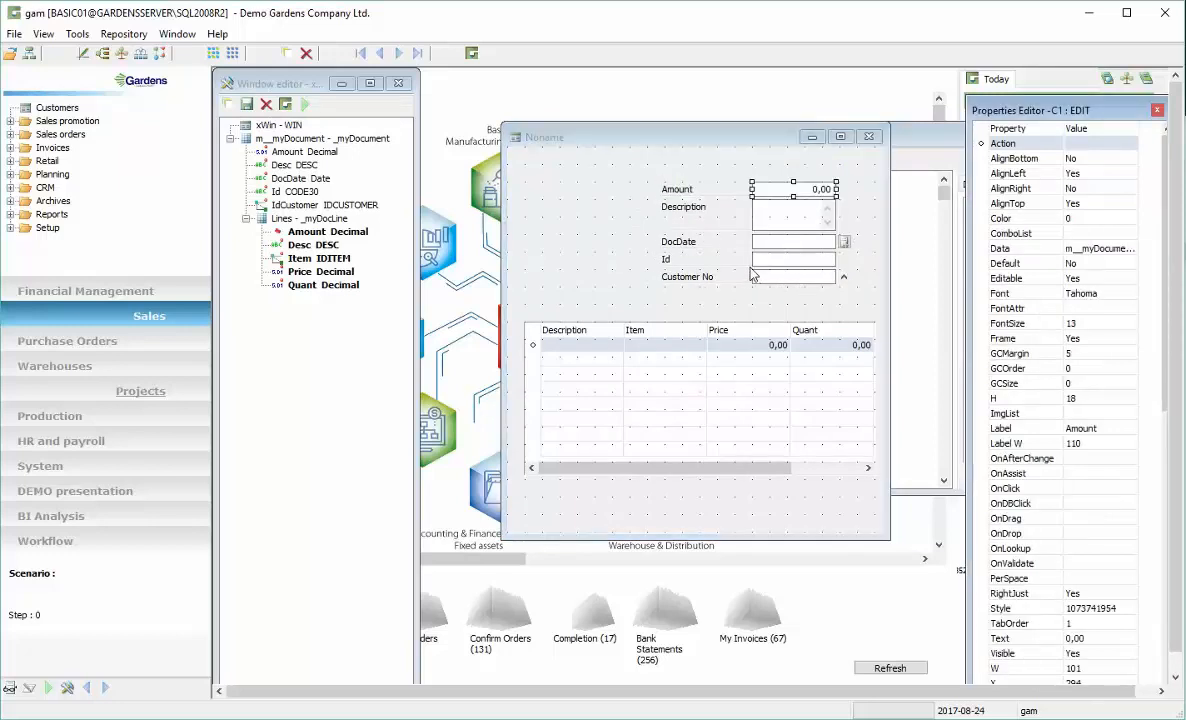
left_click_drag(768, 258, 556, 185)
left_click_drag(733, 176, 815, 284)
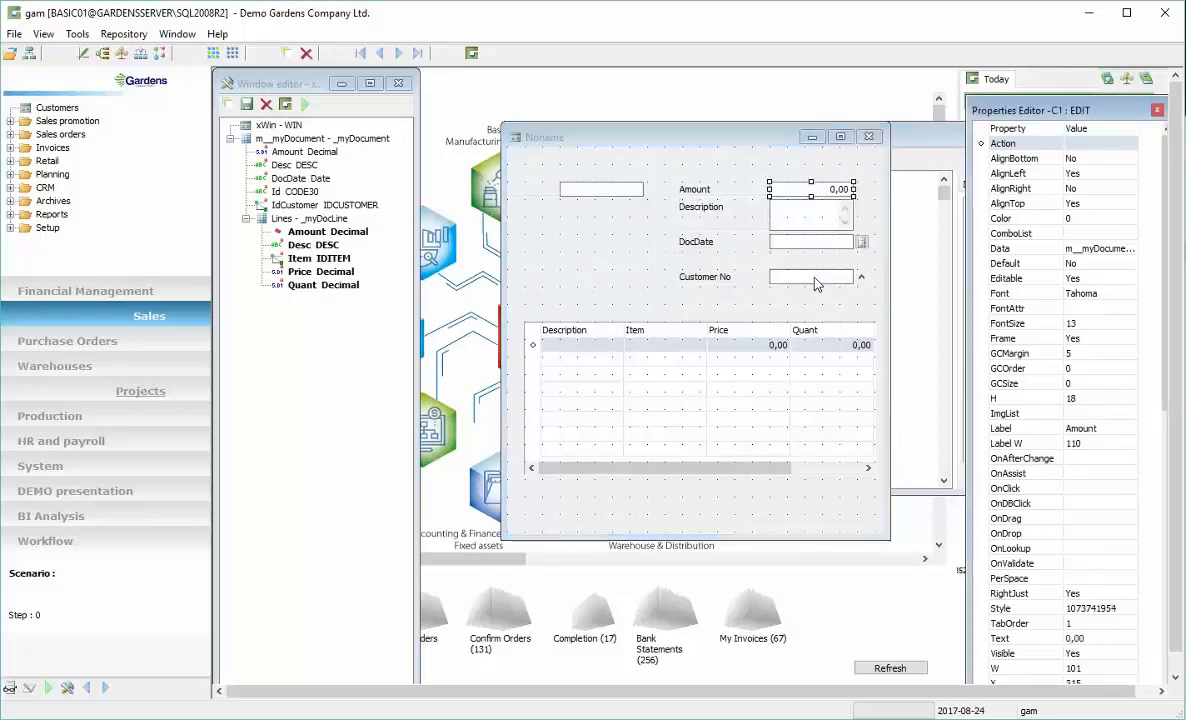
left_click_drag(612, 197, 640, 200)
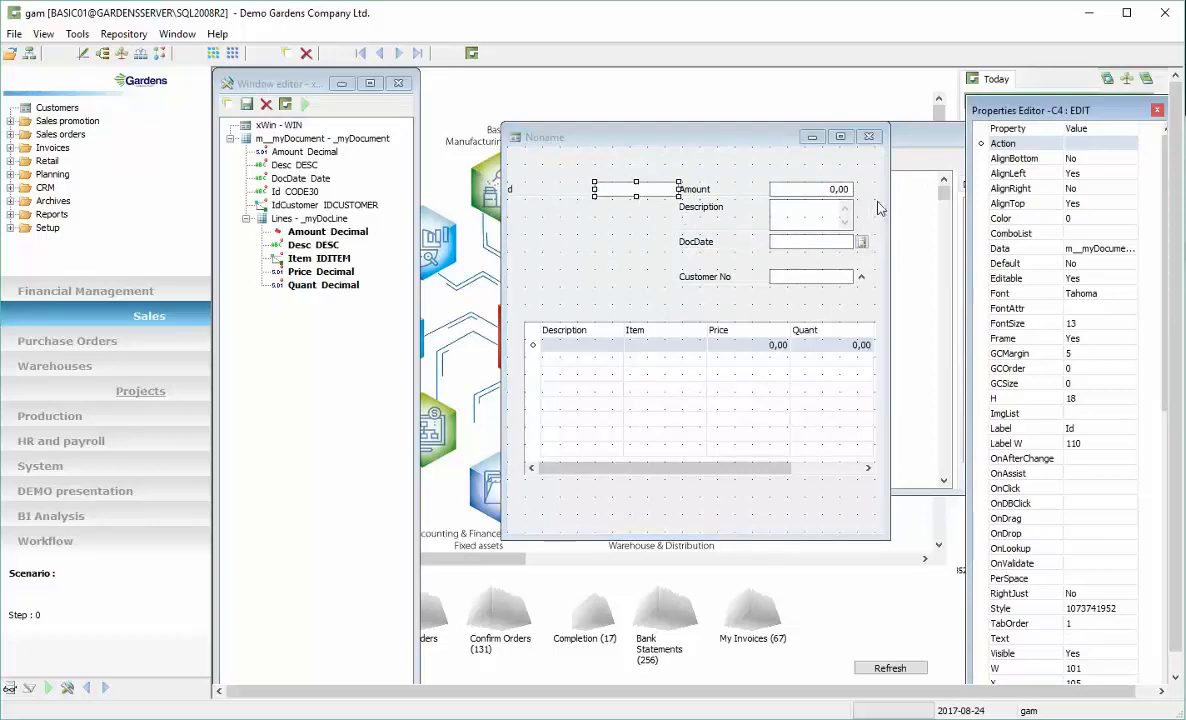
Widen the form so all grid columns fit and shift the Amount group further right beside Id
left_click_drag(884, 203, 976, 203)
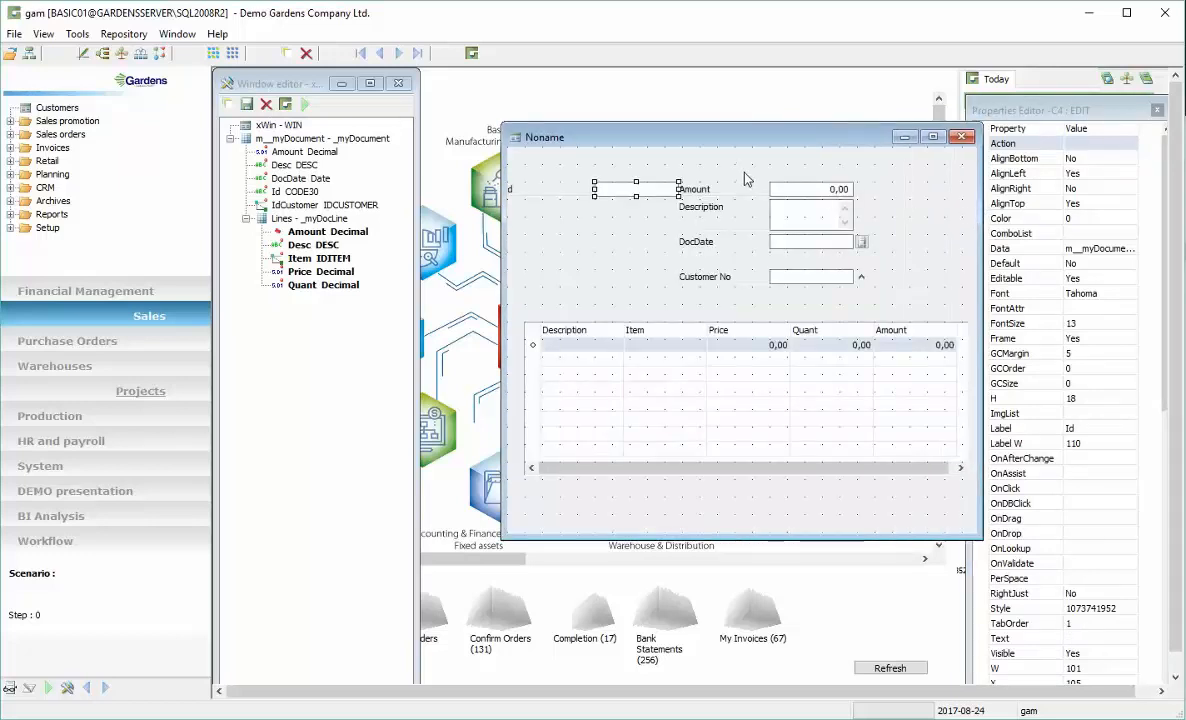
left_click_drag(686, 159, 840, 286)
left_click_drag(750, 265, 838, 268)
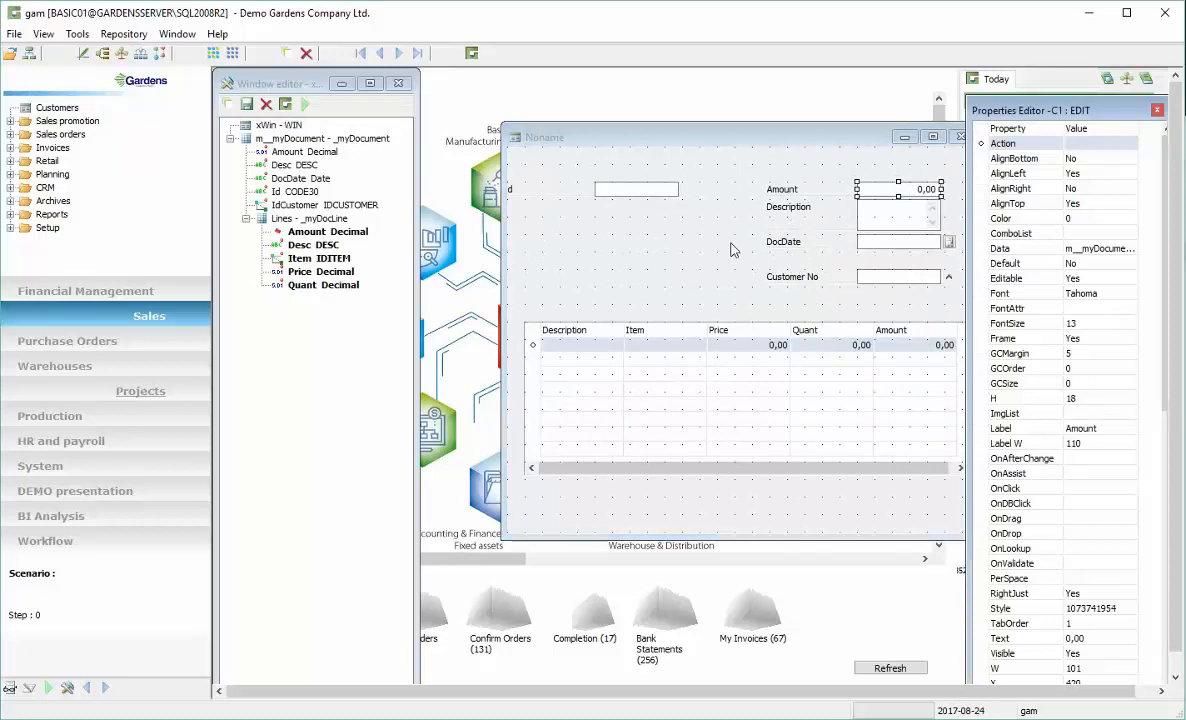
left_click_drag(643, 192, 677, 193)
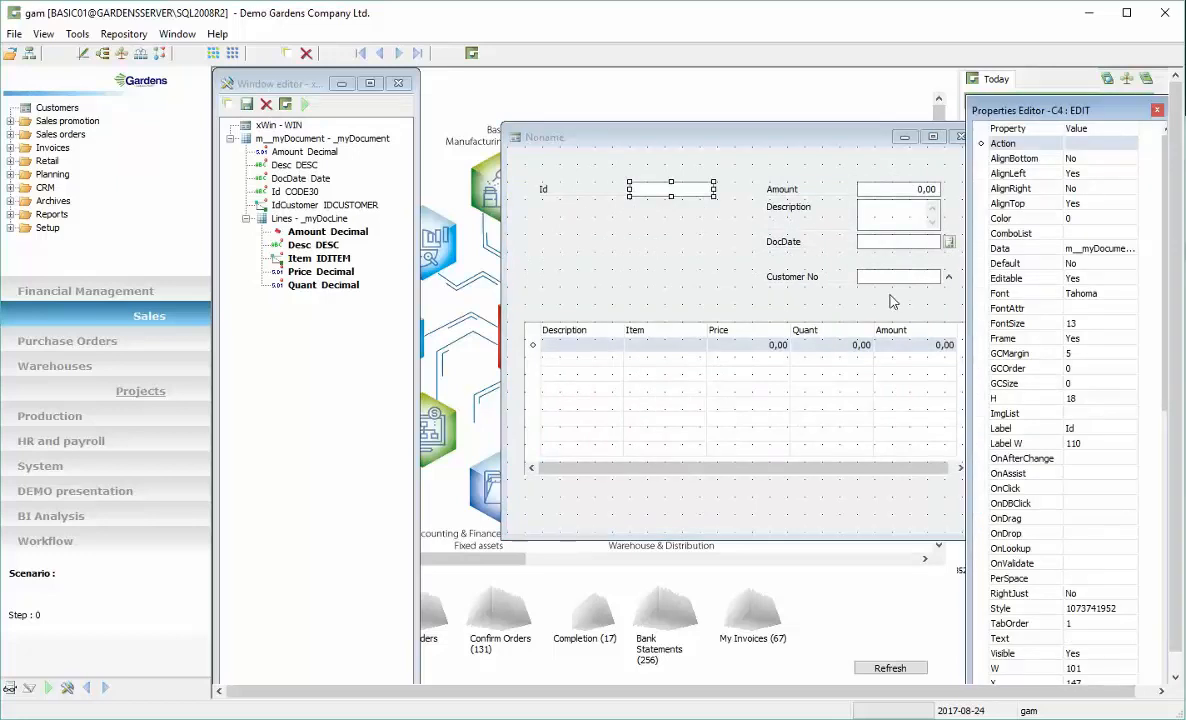
Stack Customer No and Description beneath Id, move DocDate under Amount, and narrow the form
left_click_drag(890, 283, 662, 212)
left_click_drag(890, 220, 670, 243)
left_click_drag(796, 143, 770, 142)
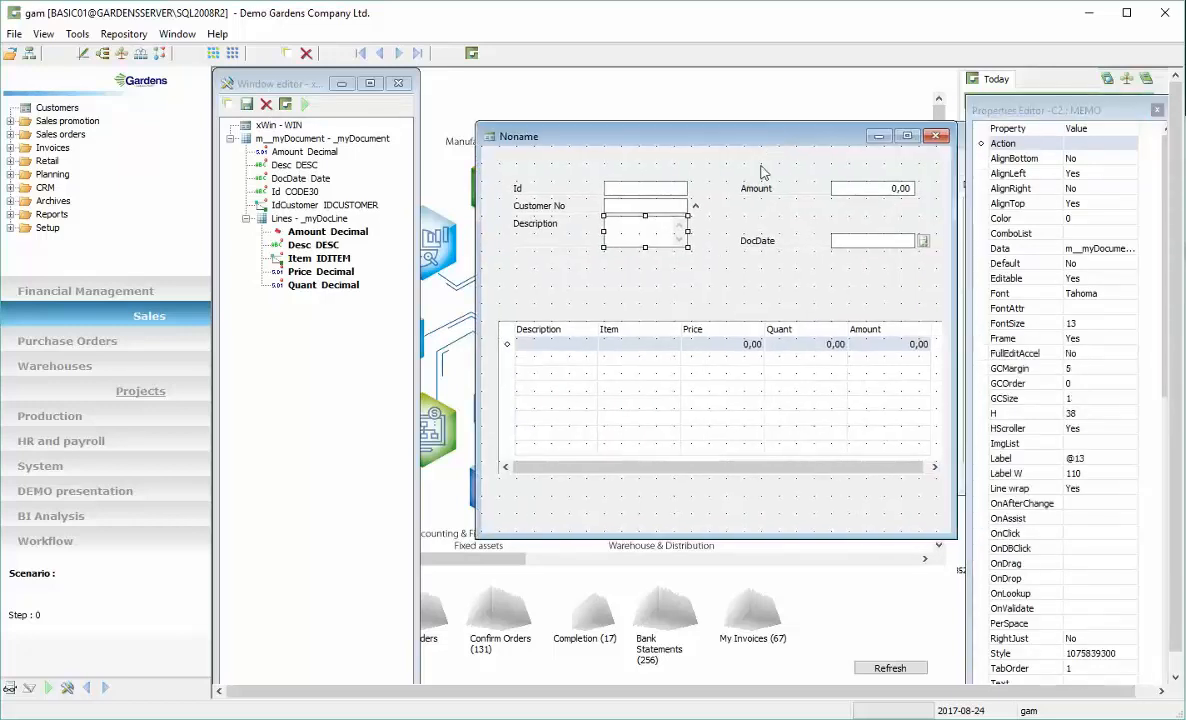
left_click_drag(843, 253, 843, 218)
Run the window to test it and resize the test window
left_click(305, 104)
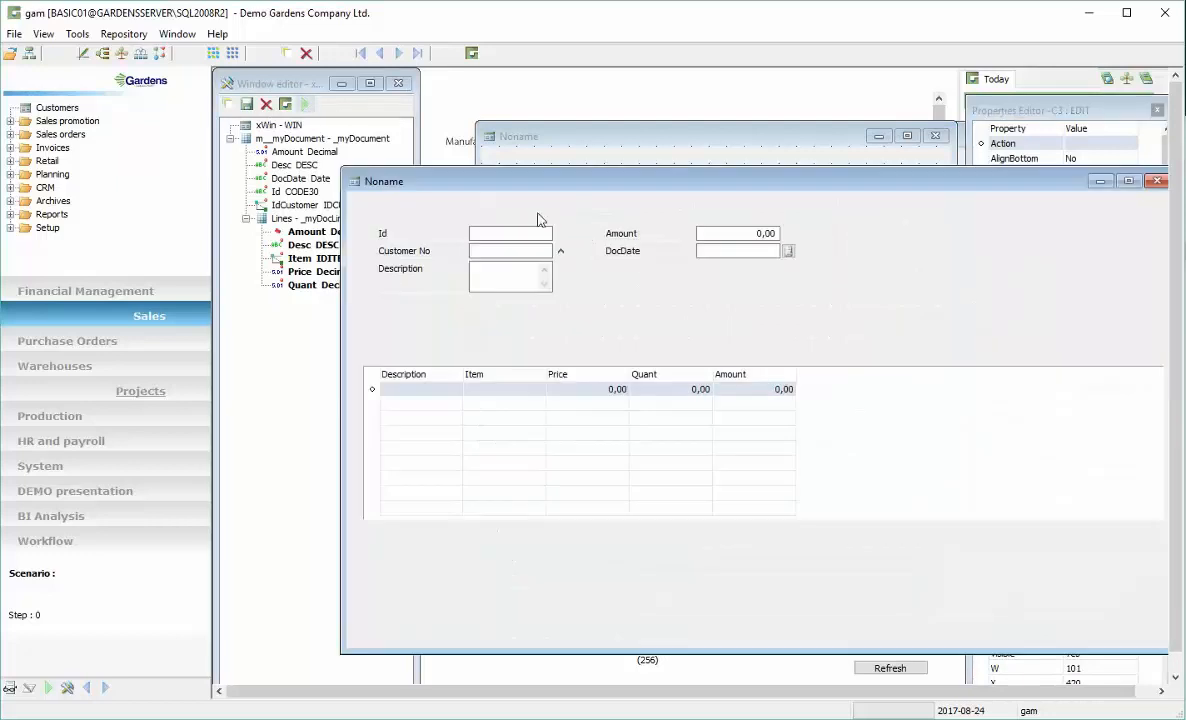
left_click_drag(667, 180, 641, 157)
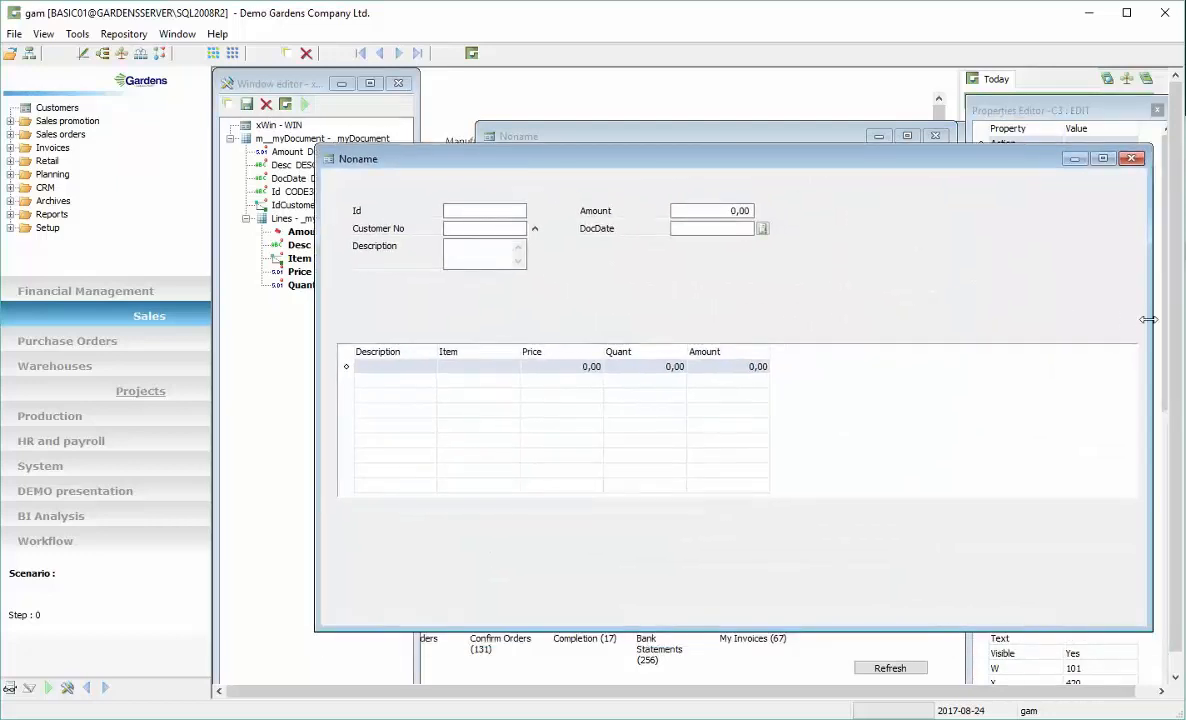
left_click_drag(1148, 319, 862, 327)
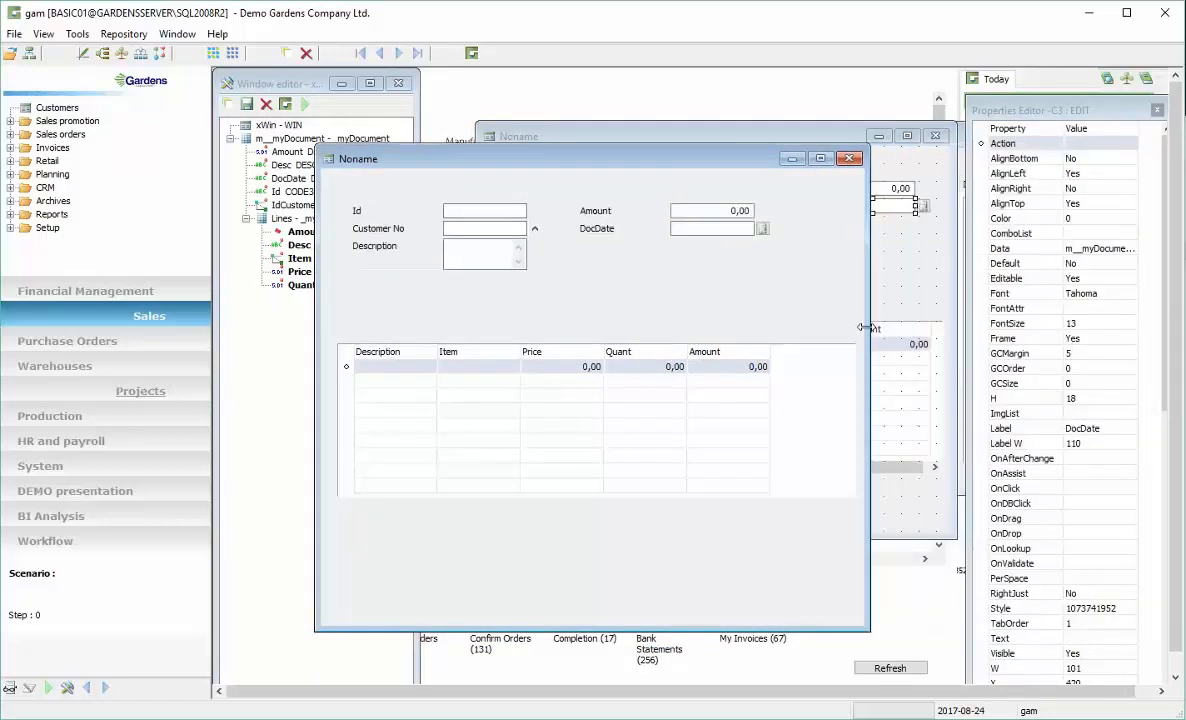
Enter F1 as the document Id and pick a customer from the Customer No lookup
left_click(479, 210)
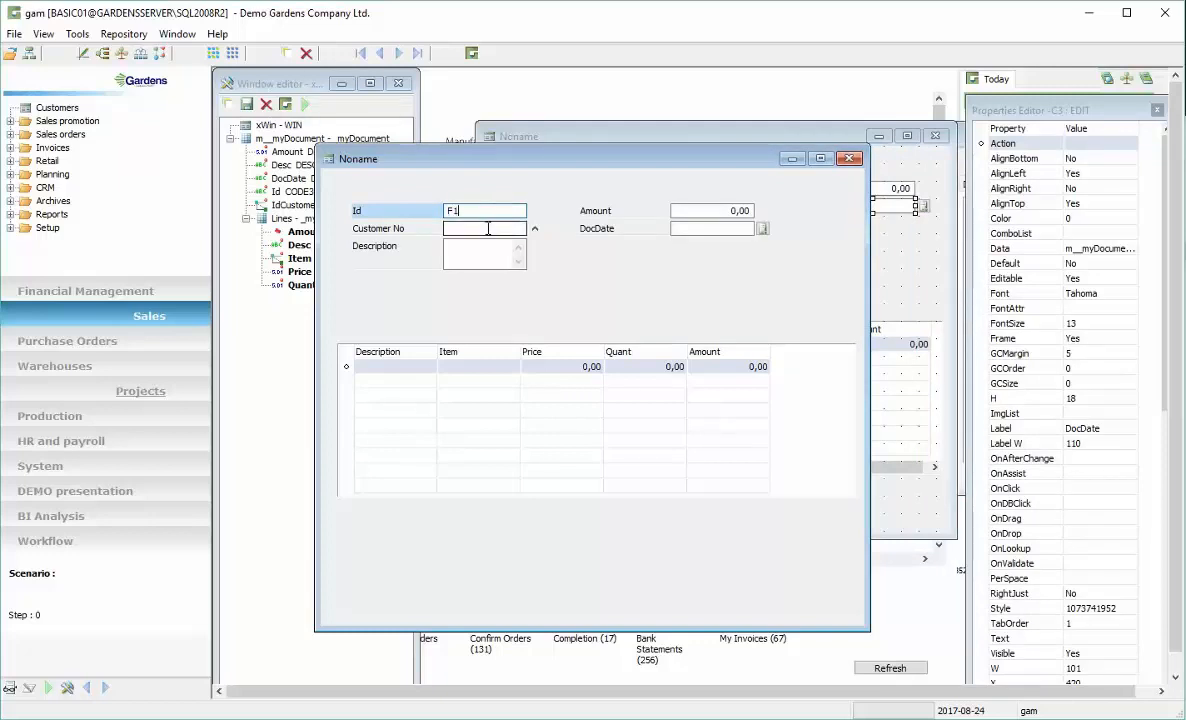
left_click(488, 228)
left_click(536, 230)
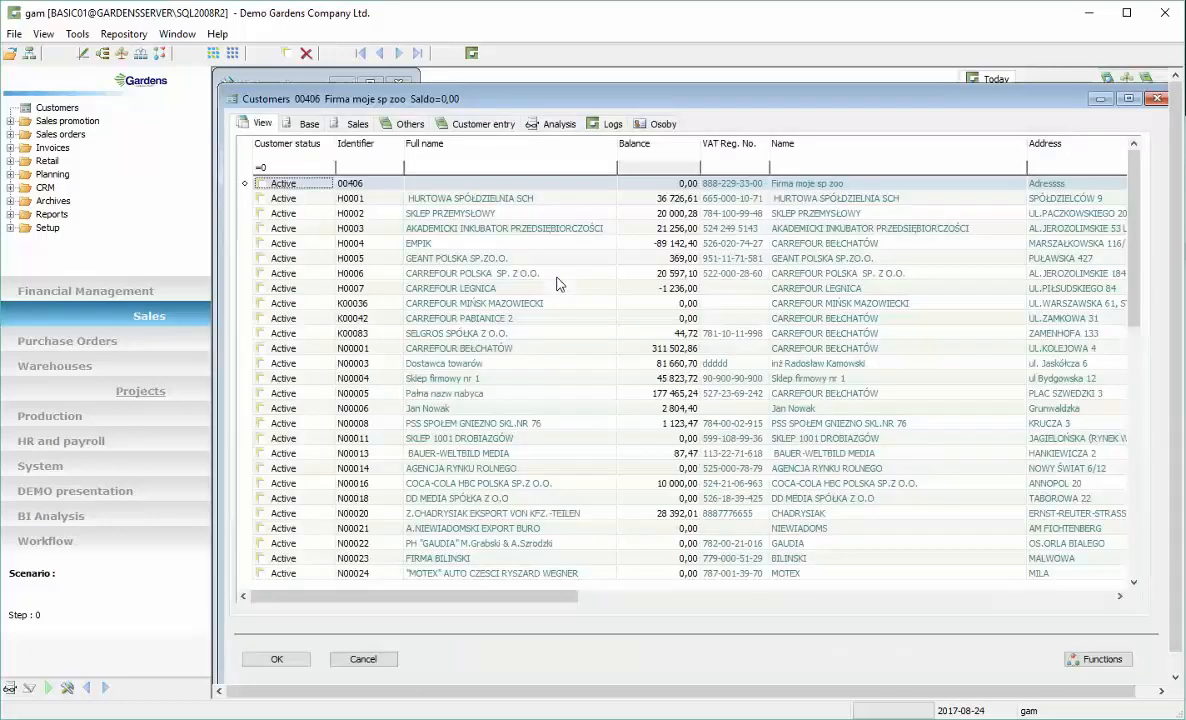
left_click(441, 316)
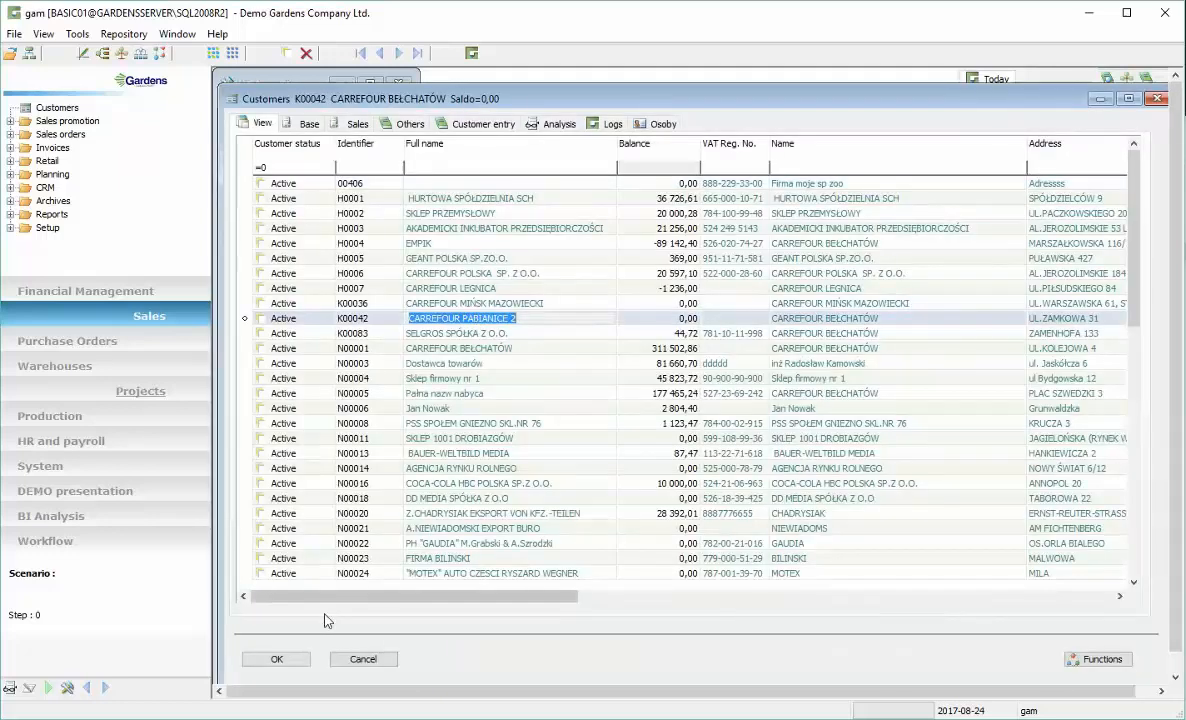
left_click(288, 657)
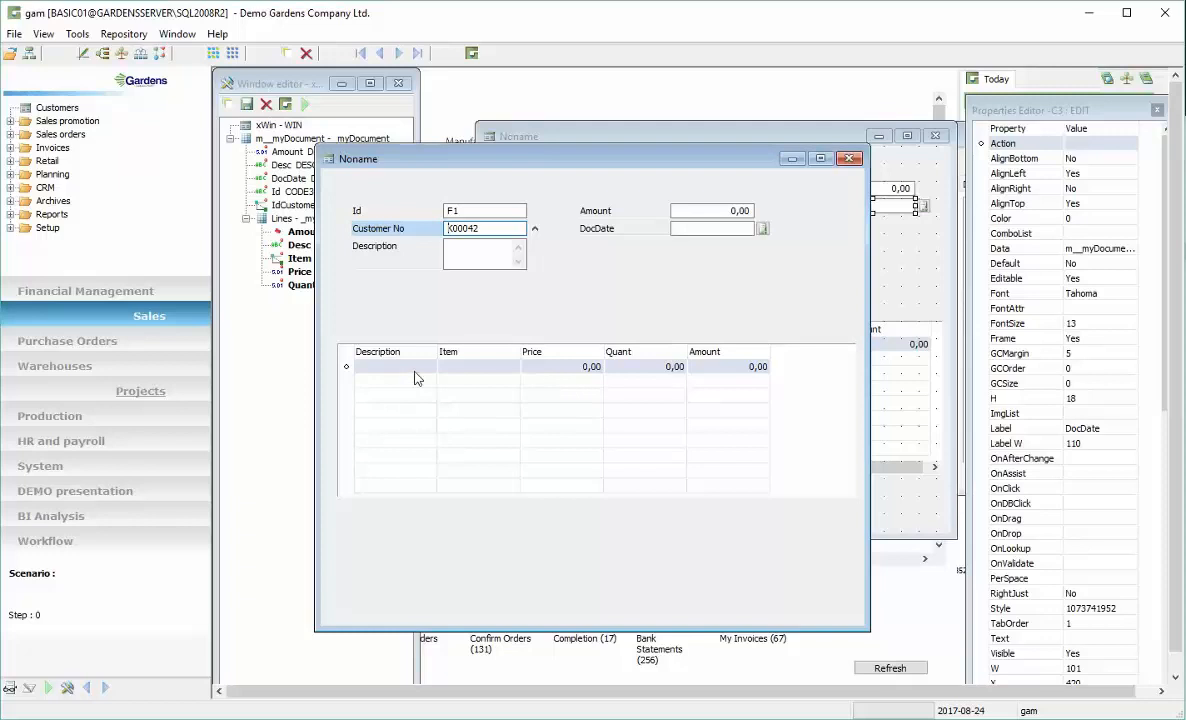
Move the Item column to the front of the grid and select item EU006 for the first line
left_click_drag(481, 355, 402, 360)
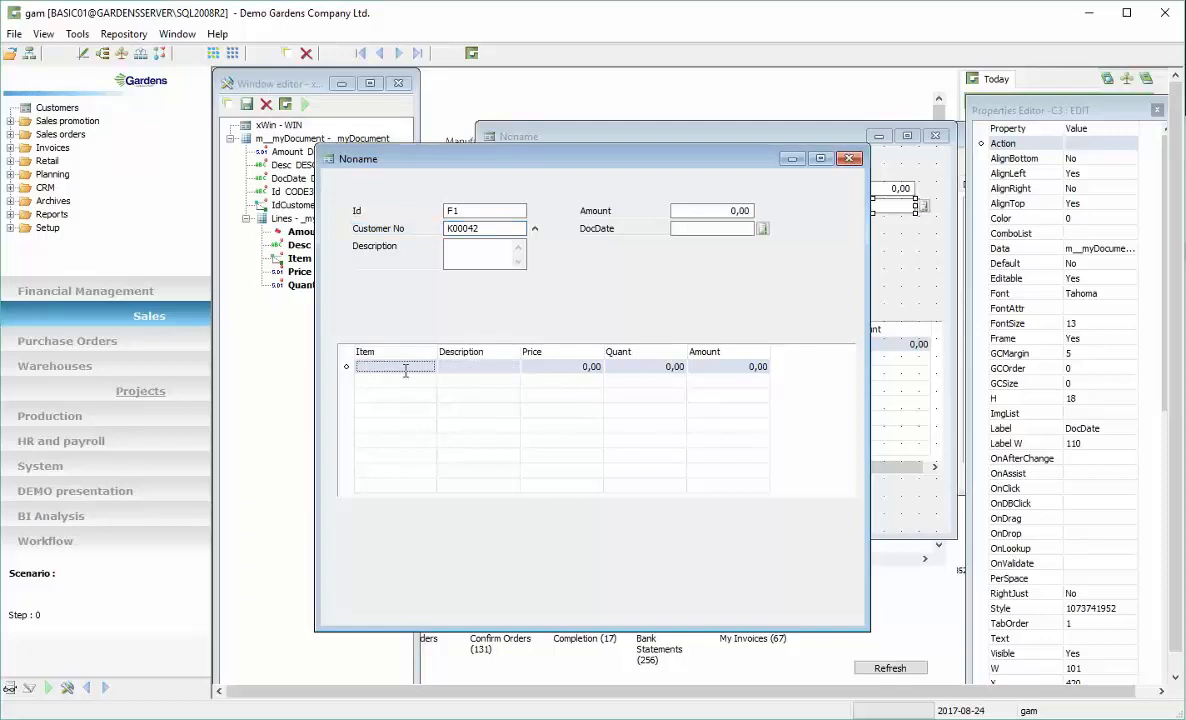
left_click(411, 367)
left_click(443, 366)
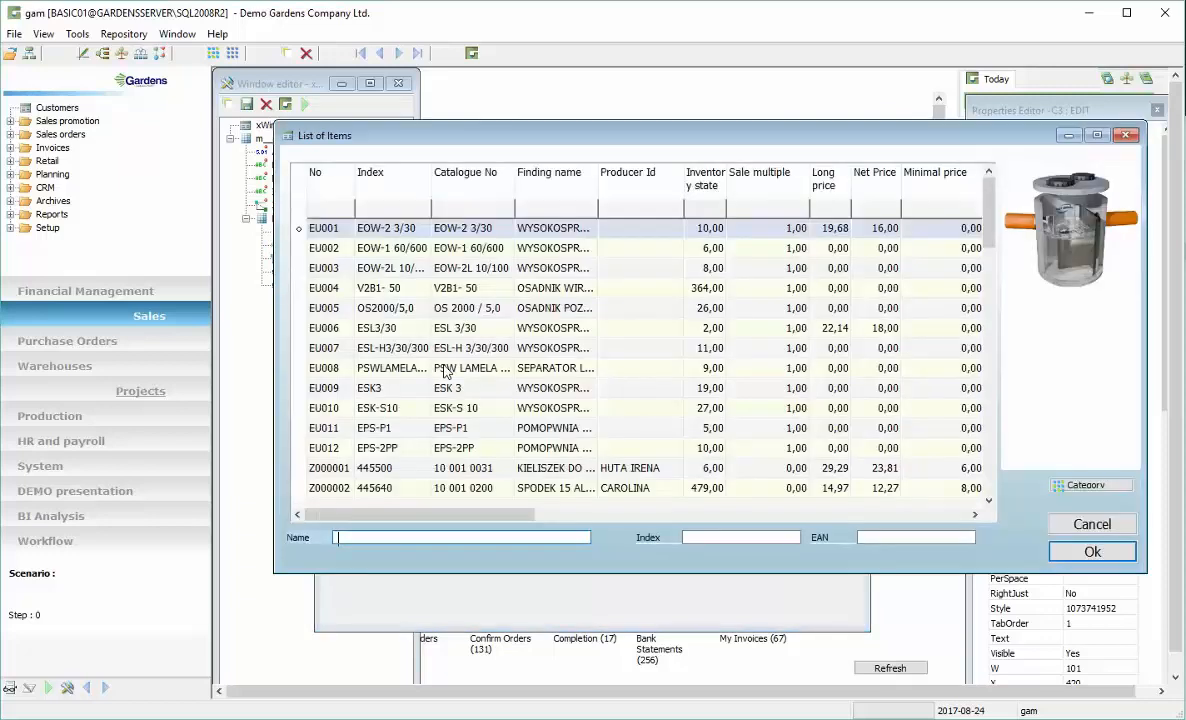
left_click(1090, 551)
Close the test window and the Window editor without saving changes to xWin
left_click_drag(633, 160, 672, 160)
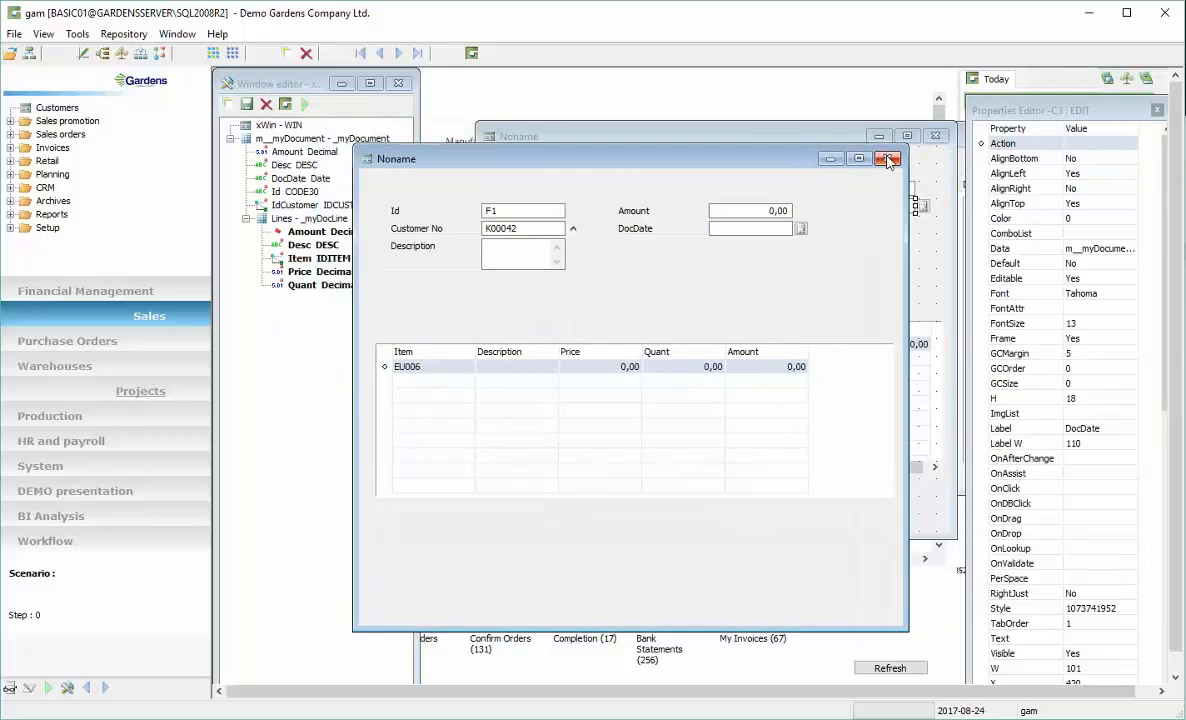
left_click(888, 160)
left_click(398, 84)
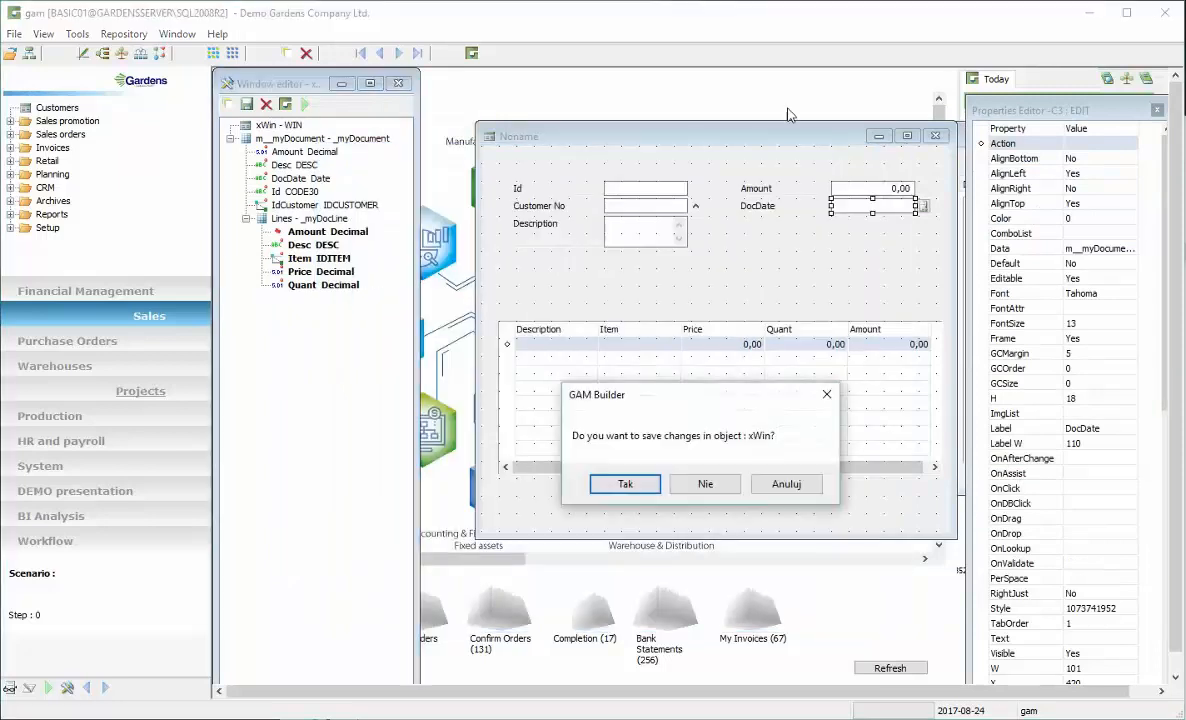
left_click(699, 484)
left_click(943, 140)
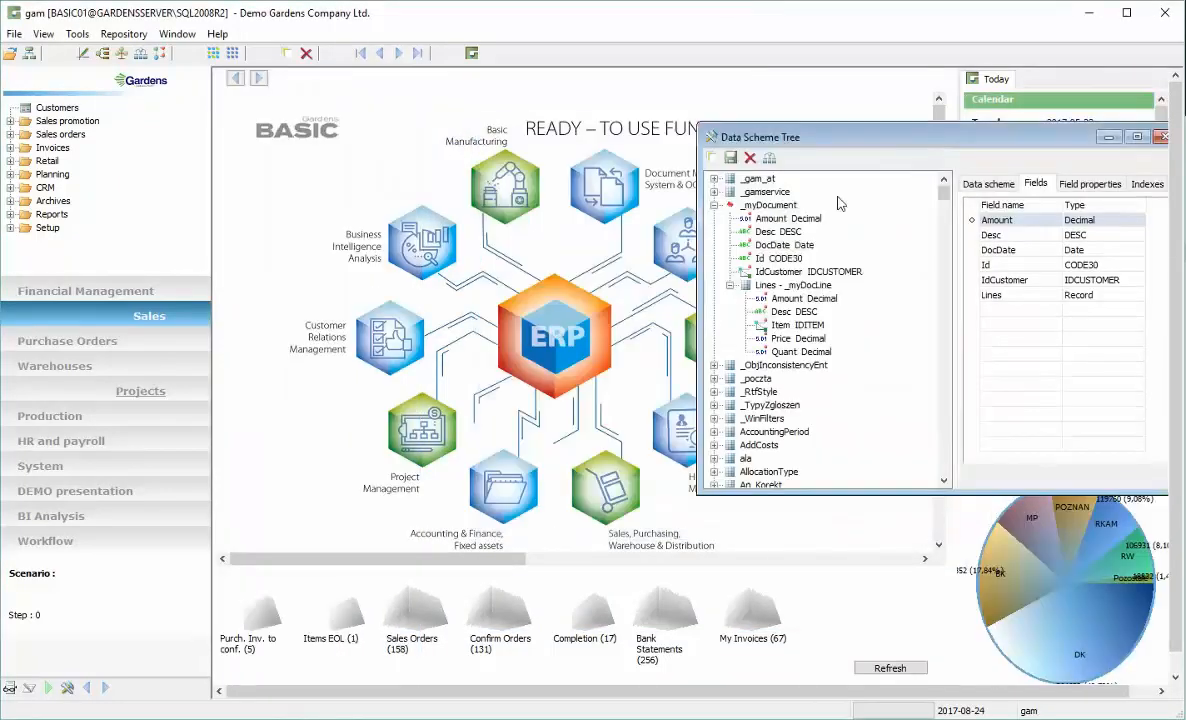
Open the Temp_Doc1 window from the Object tree in the Window editor
double_click(845, 137)
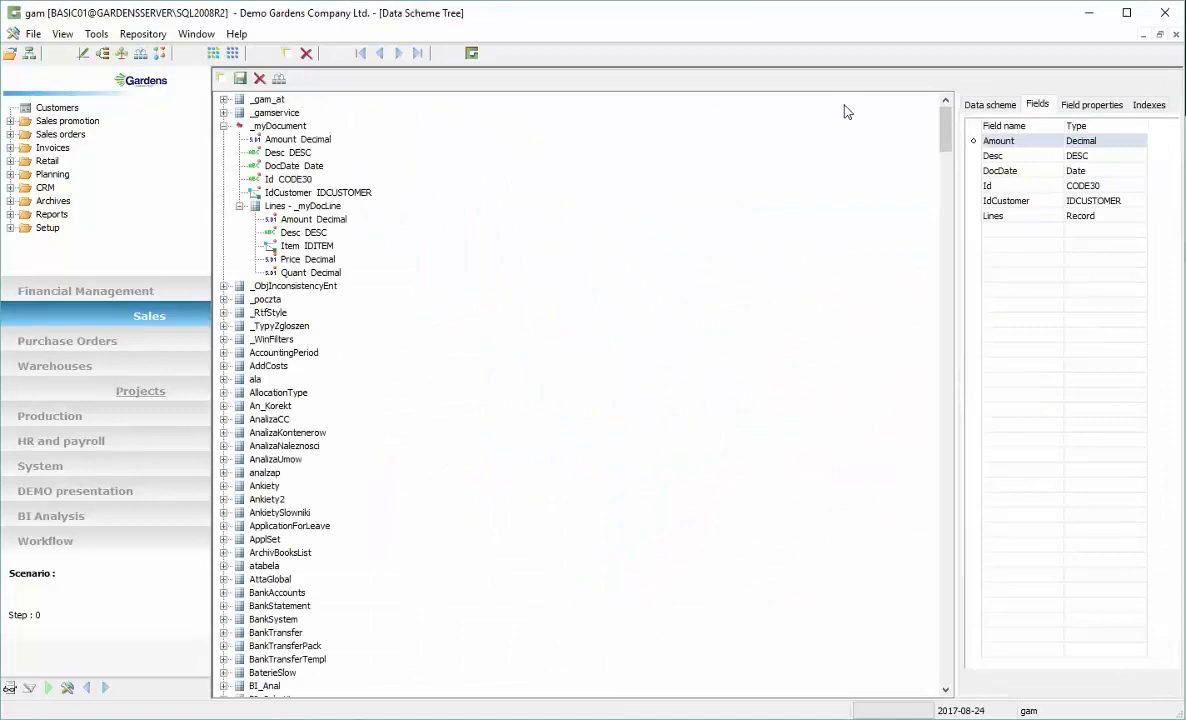
left_click(1159, 36)
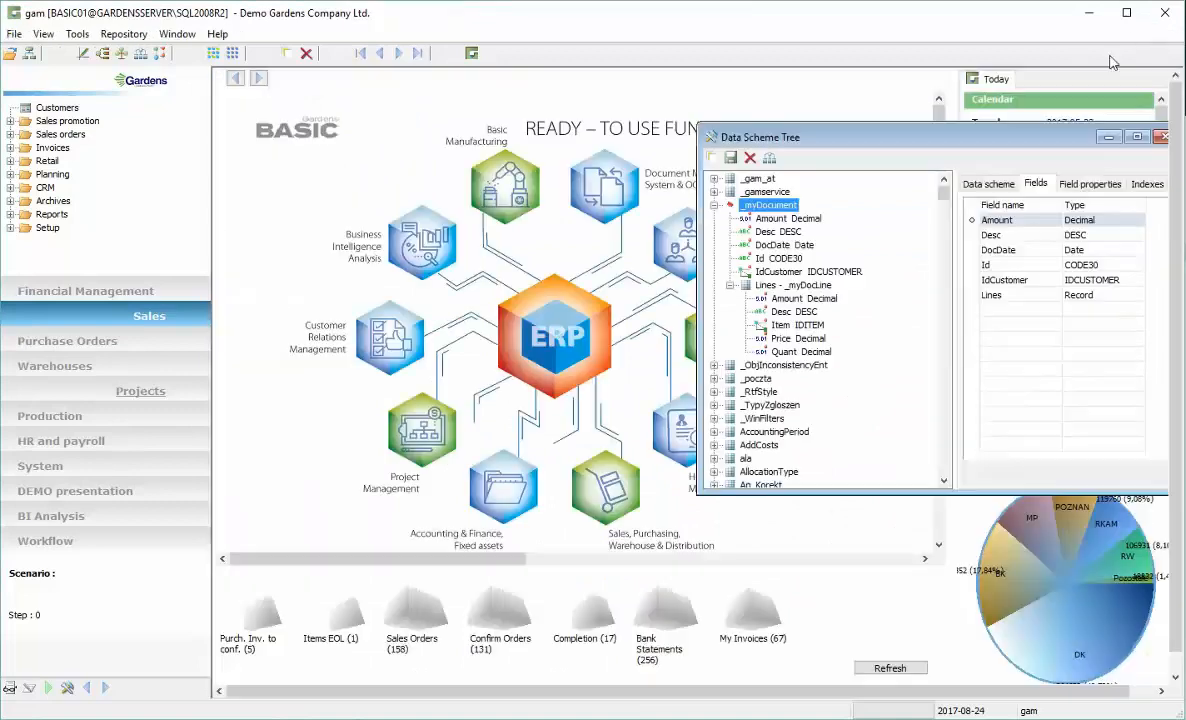
left_click(123, 55)
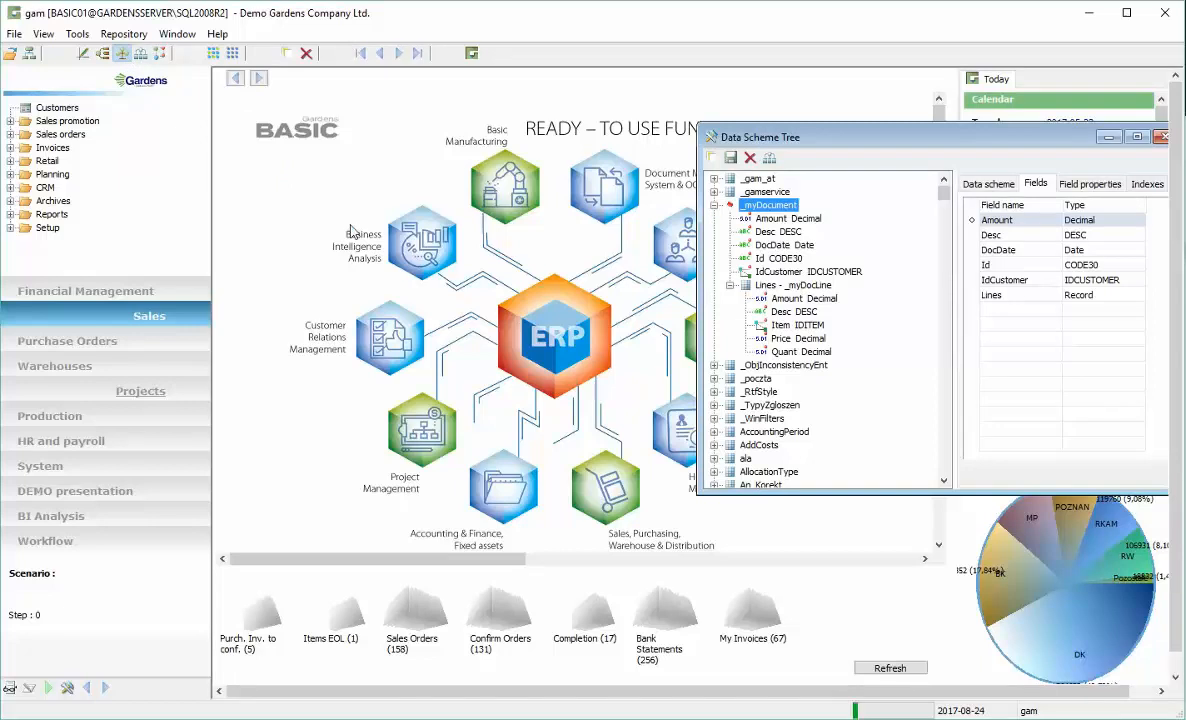
left_click_drag(438, 252, 332, 113)
left_click(296, 201)
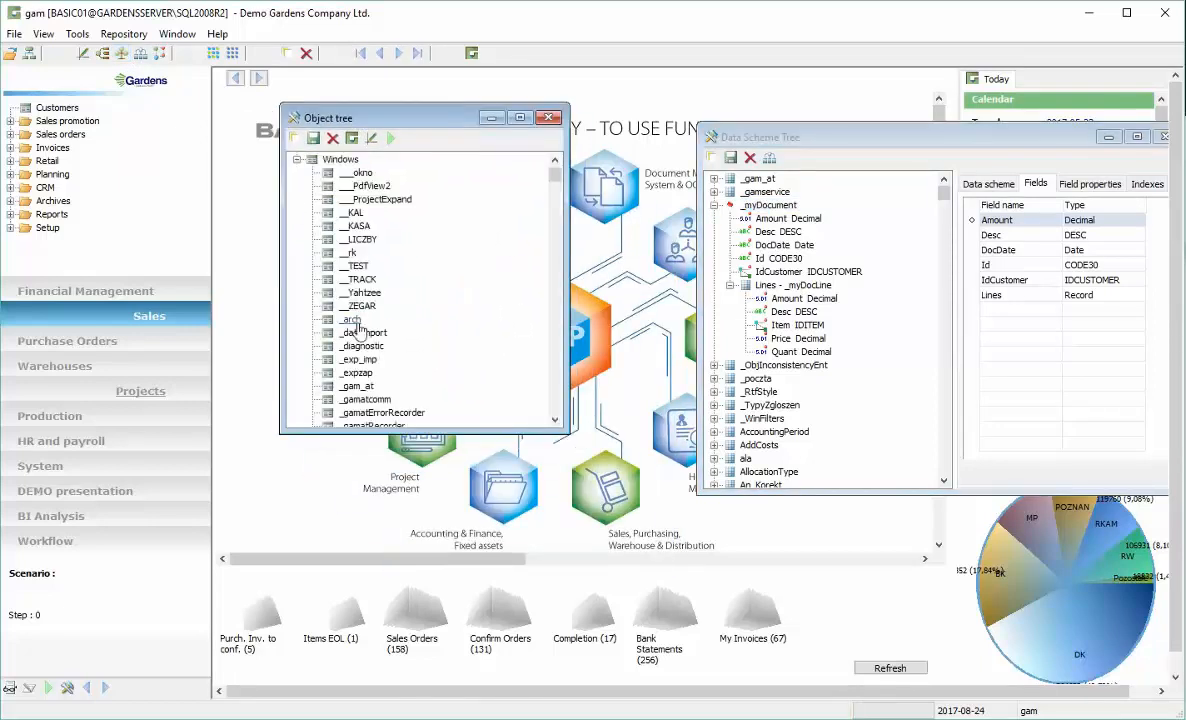
left_click(361, 334)
type("te")
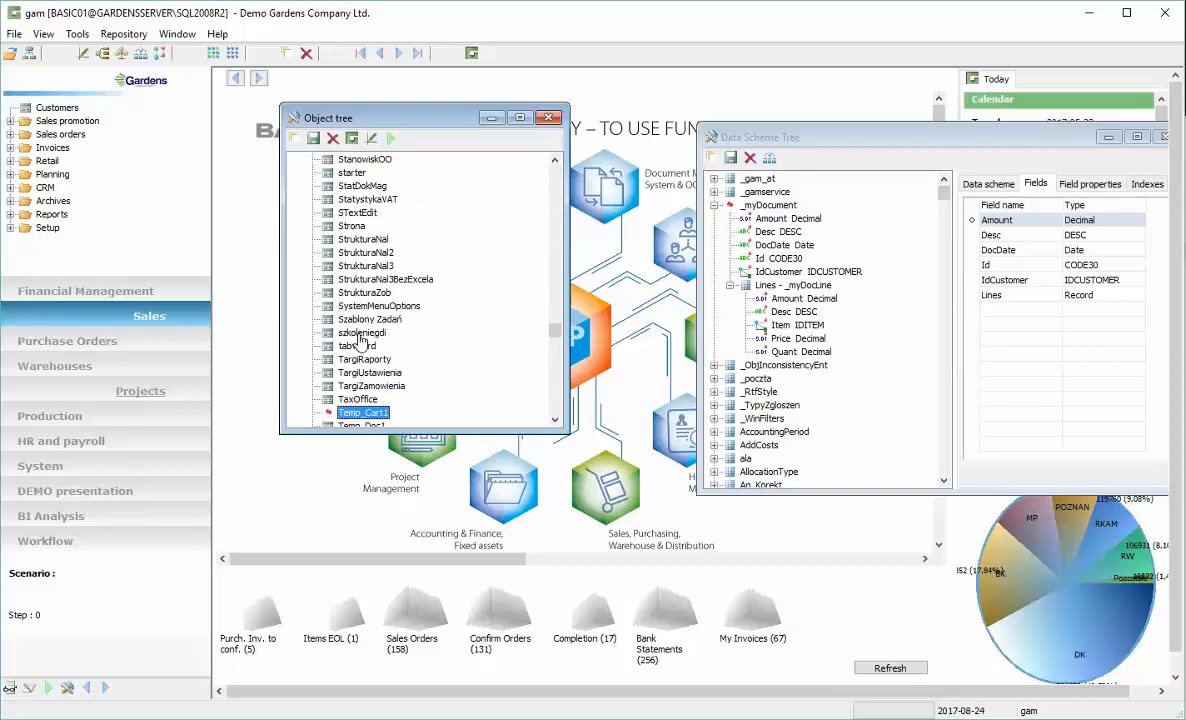
key("Down")
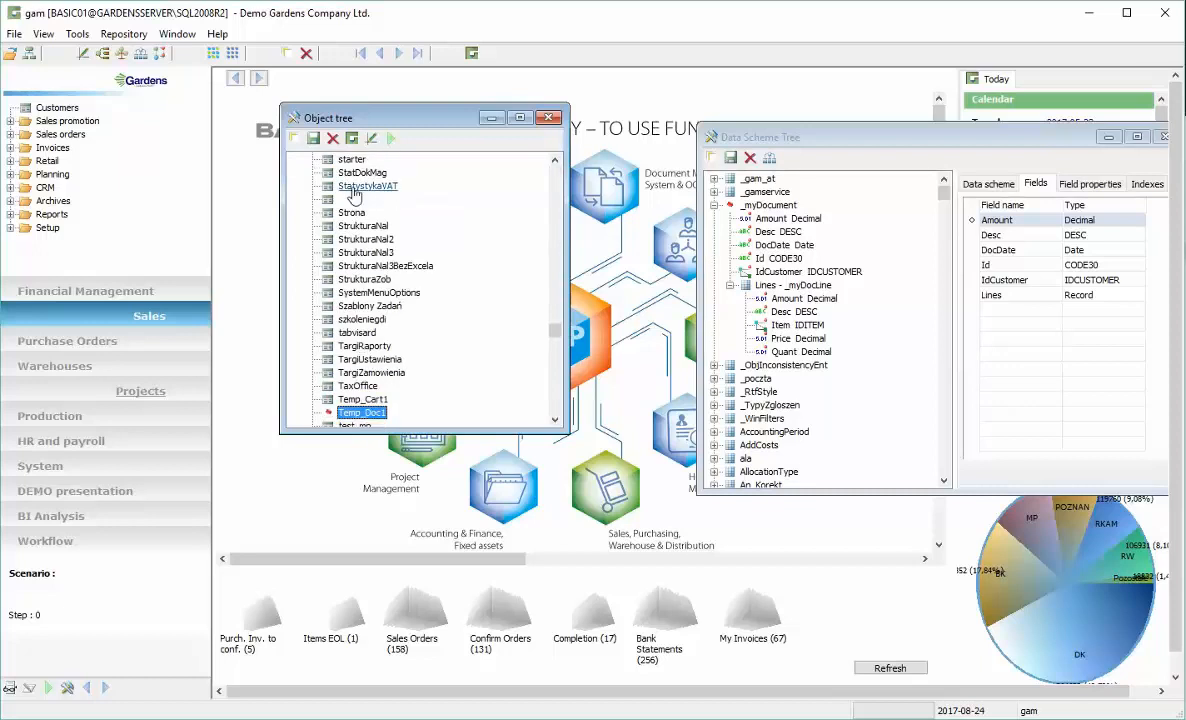
left_click(372, 138)
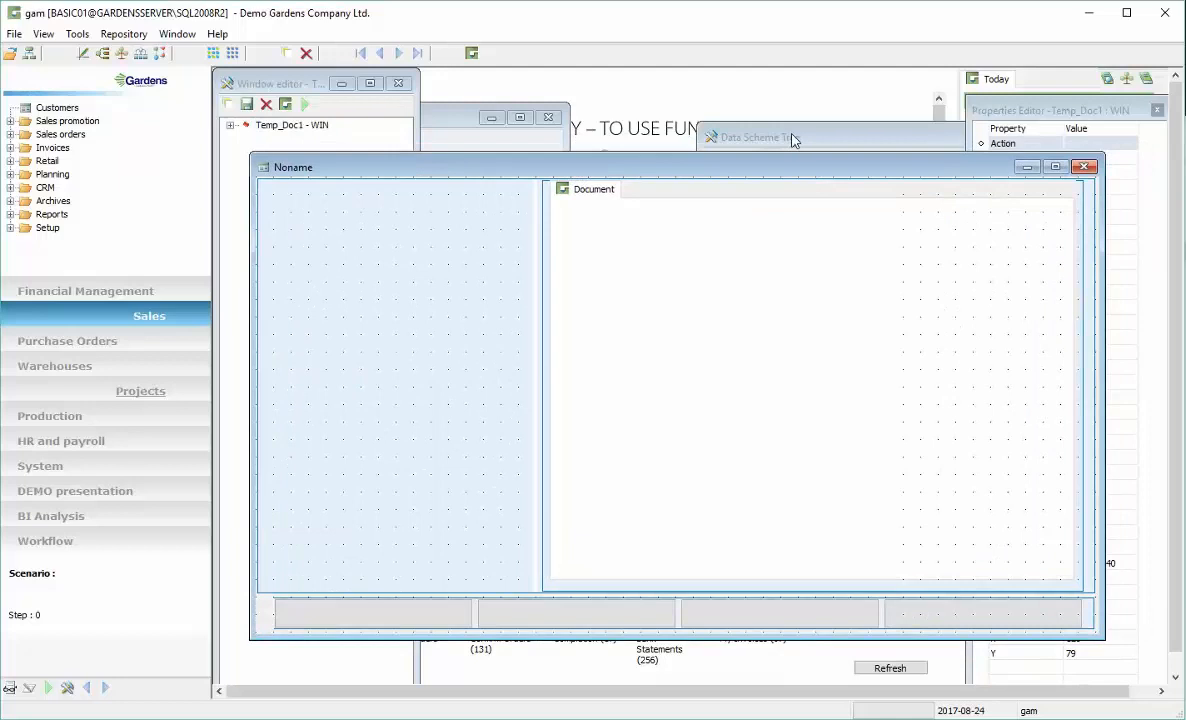
Attach the _myDocument data scheme to the Temp_Doc1 window
left_click_drag(792, 140, 837, 108)
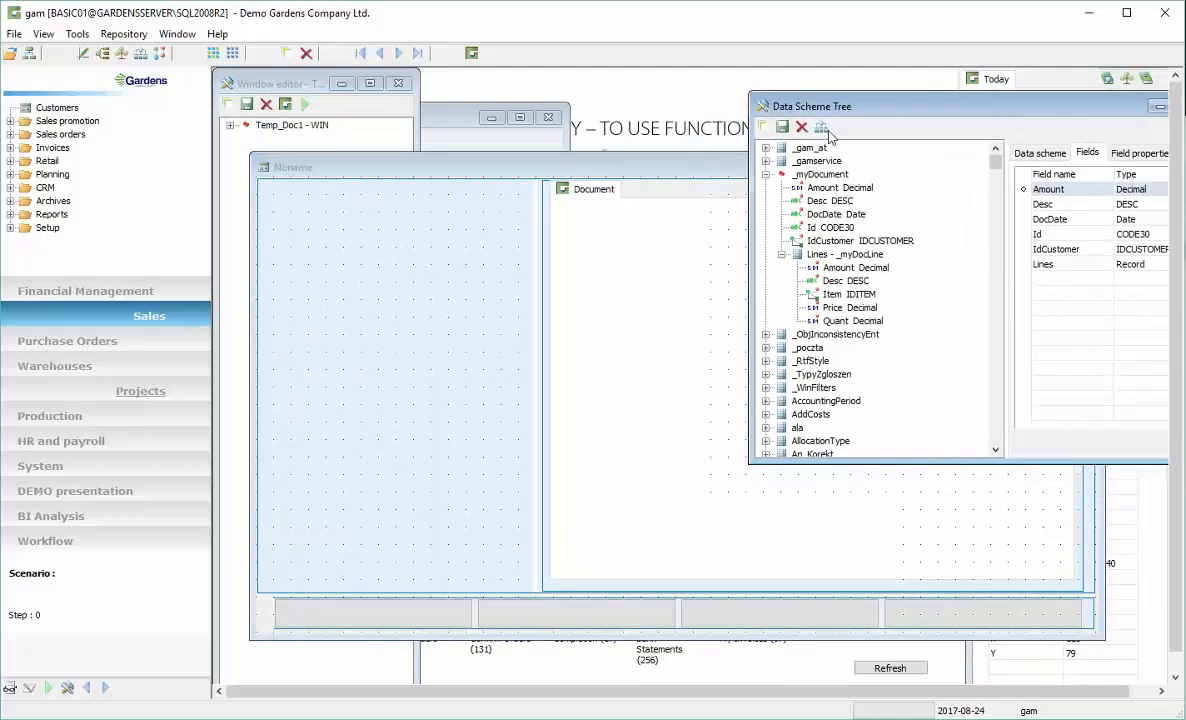
left_click(833, 175)
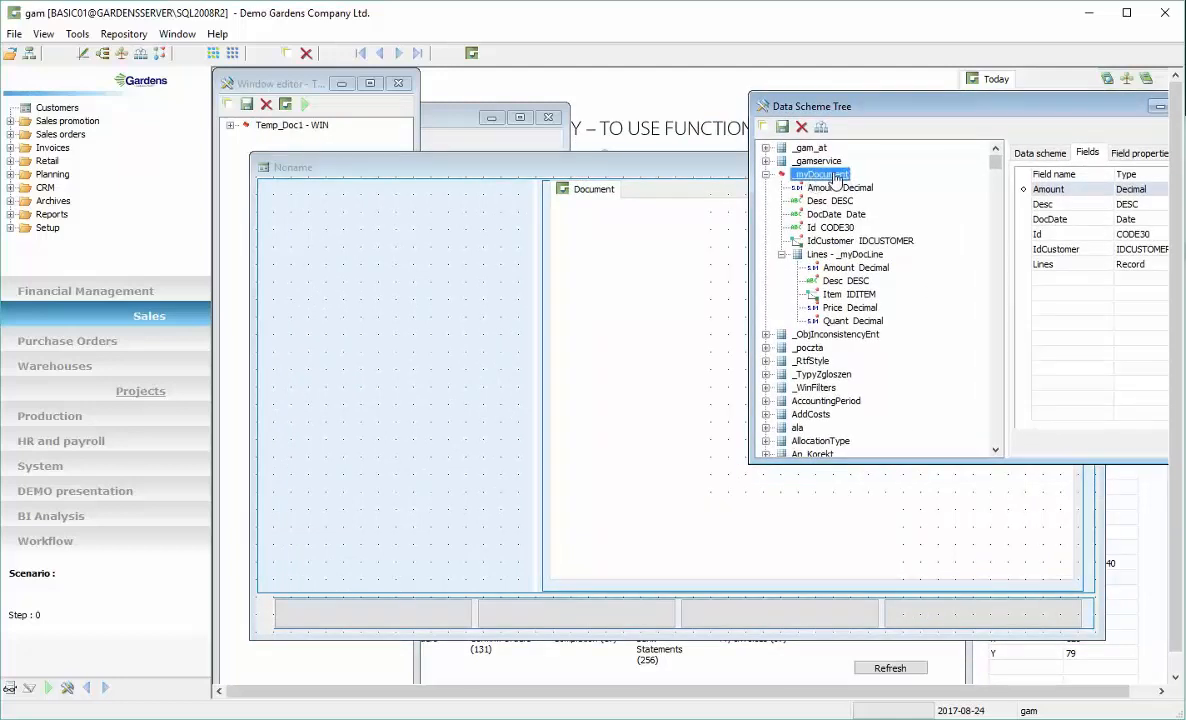
left_click_drag(348, 146, 351, 155)
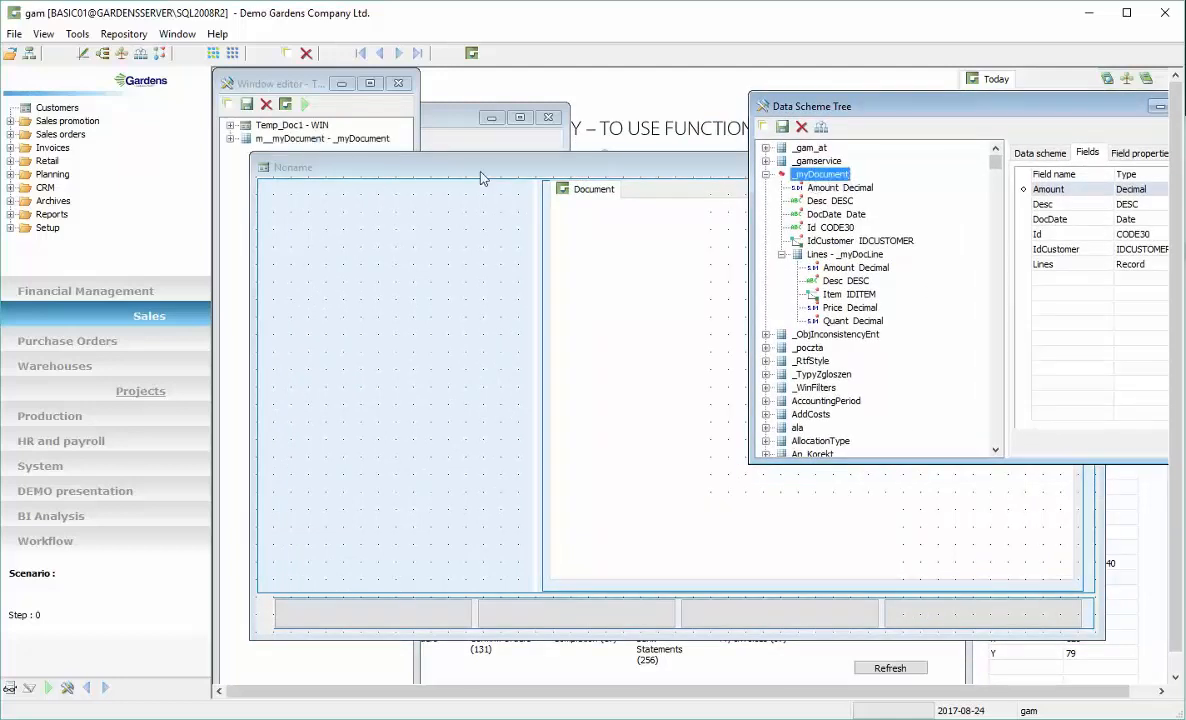
left_click_drag(1041, 108, 937, 153)
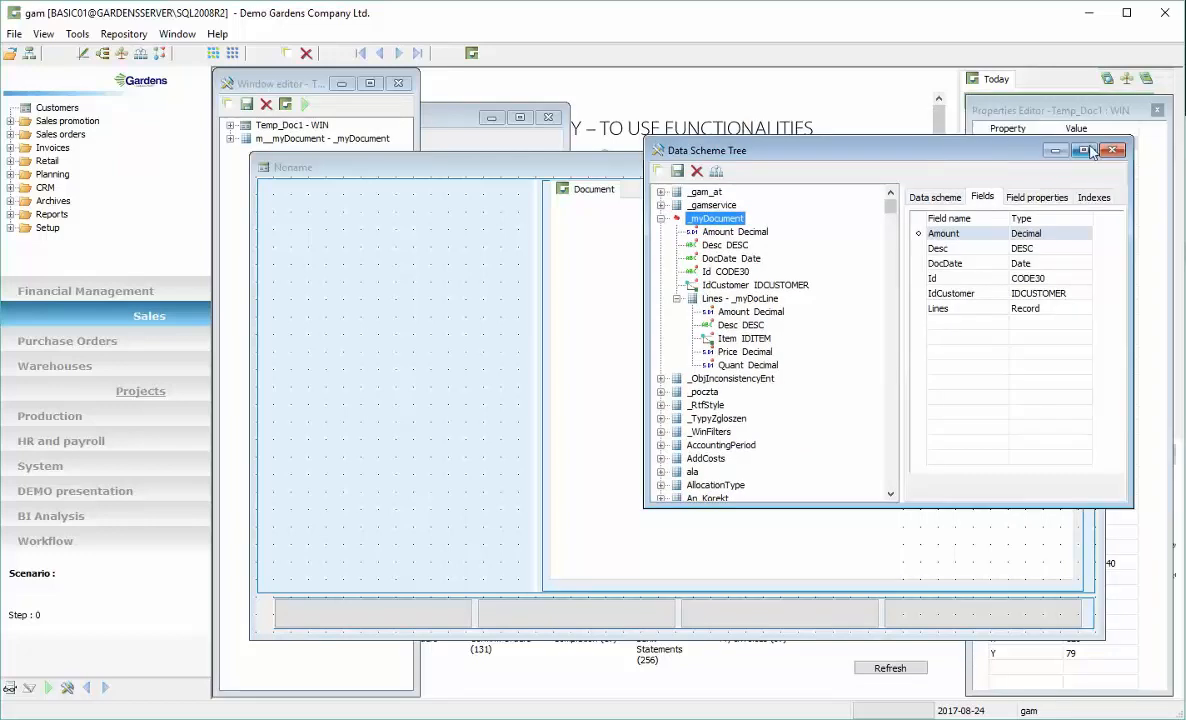
Close the Data Scheme Tree and drop the Lines record of _myDocument into the lower part of the form's Document tab
left_click(1111, 154)
left_click_drag(773, 166, 841, 185)
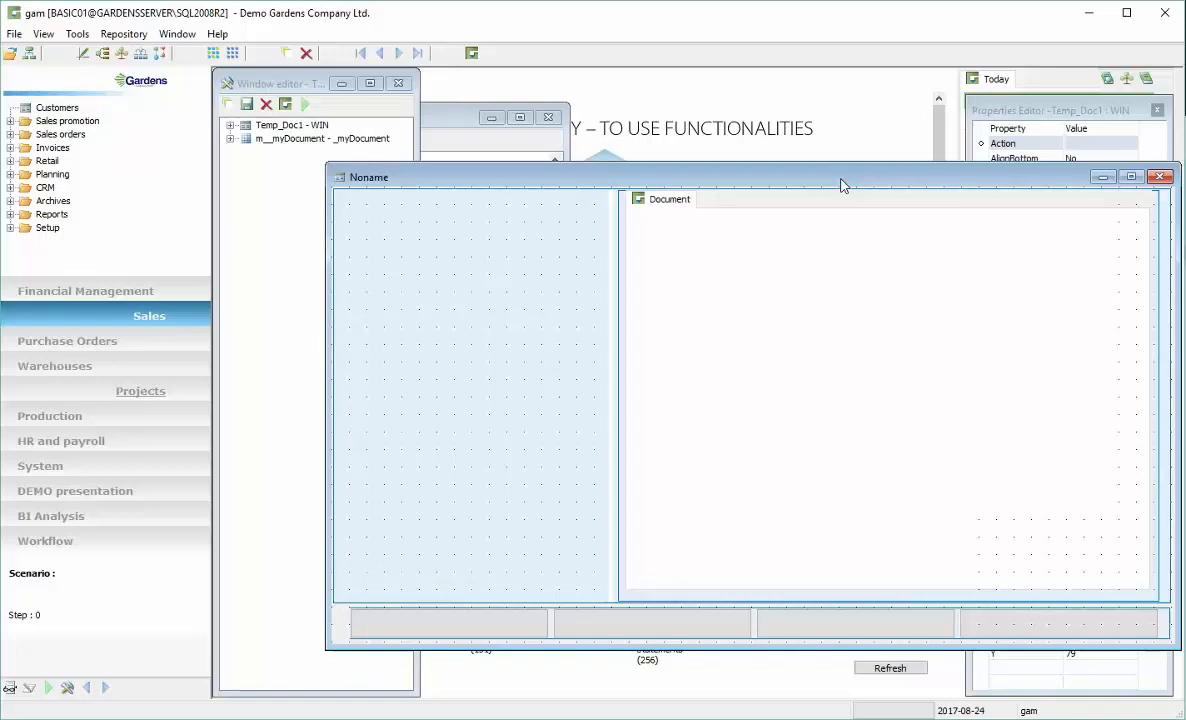
left_click(283, 140)
left_click_drag(283, 145, 354, 175)
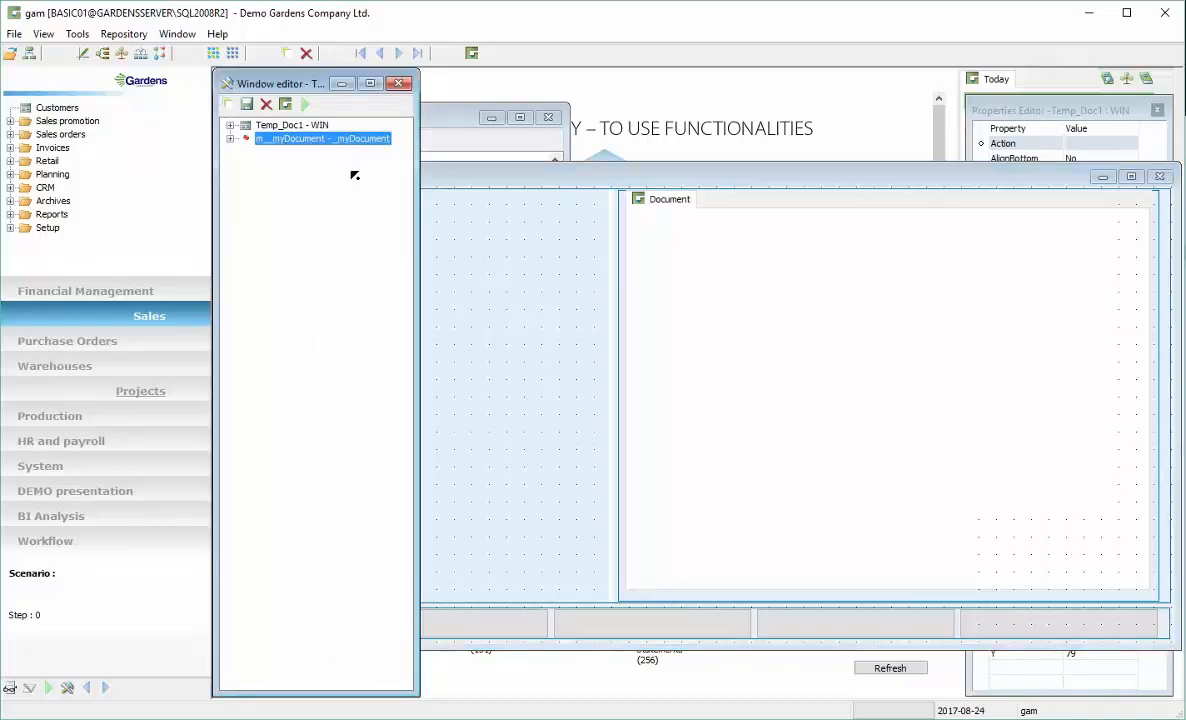
left_click_drag(474, 259, 478, 269)
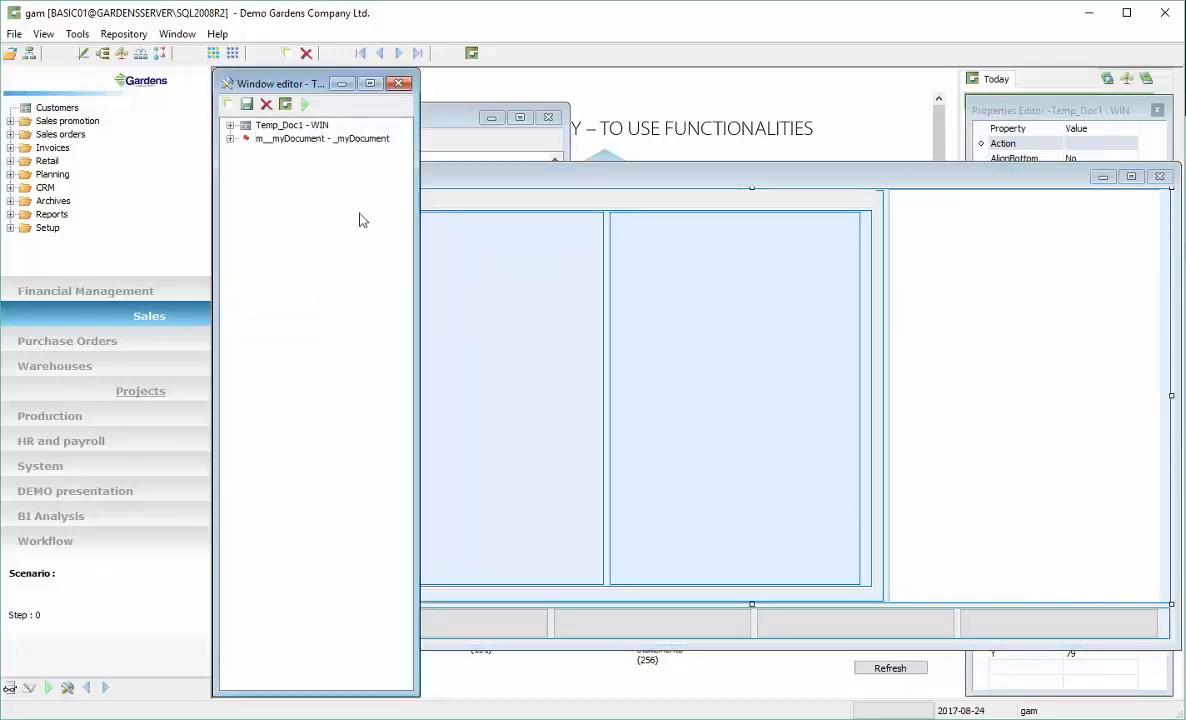
left_click(230, 139)
left_click(275, 220)
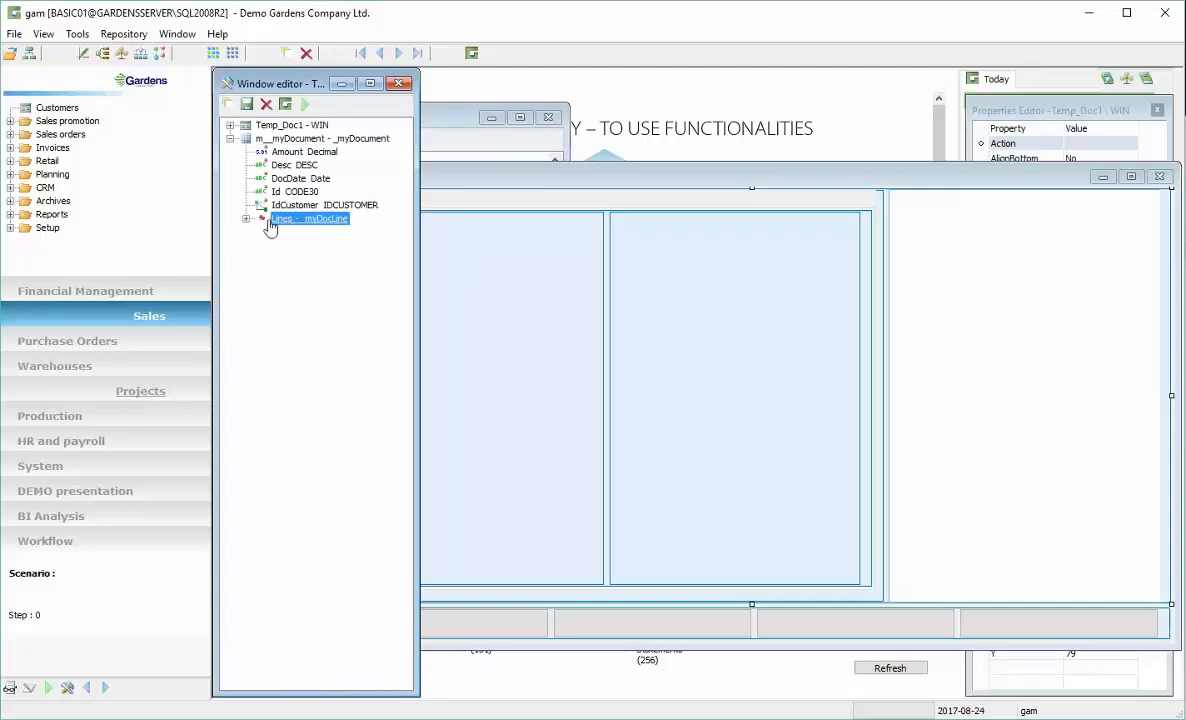
left_click_drag(278, 226, 492, 469)
left_click_drag(588, 591, 592, 596)
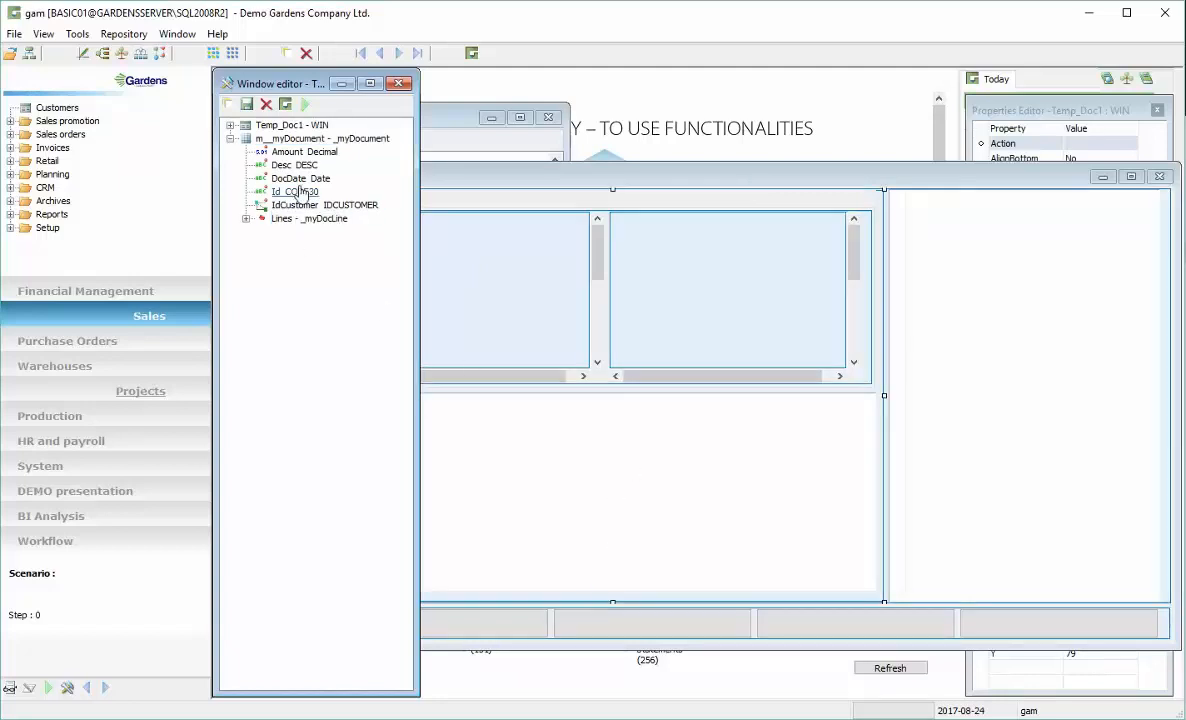
Add Id, IdCustomer and DocDate fields as columns of the list grid on the right side of the form
left_click(292, 152)
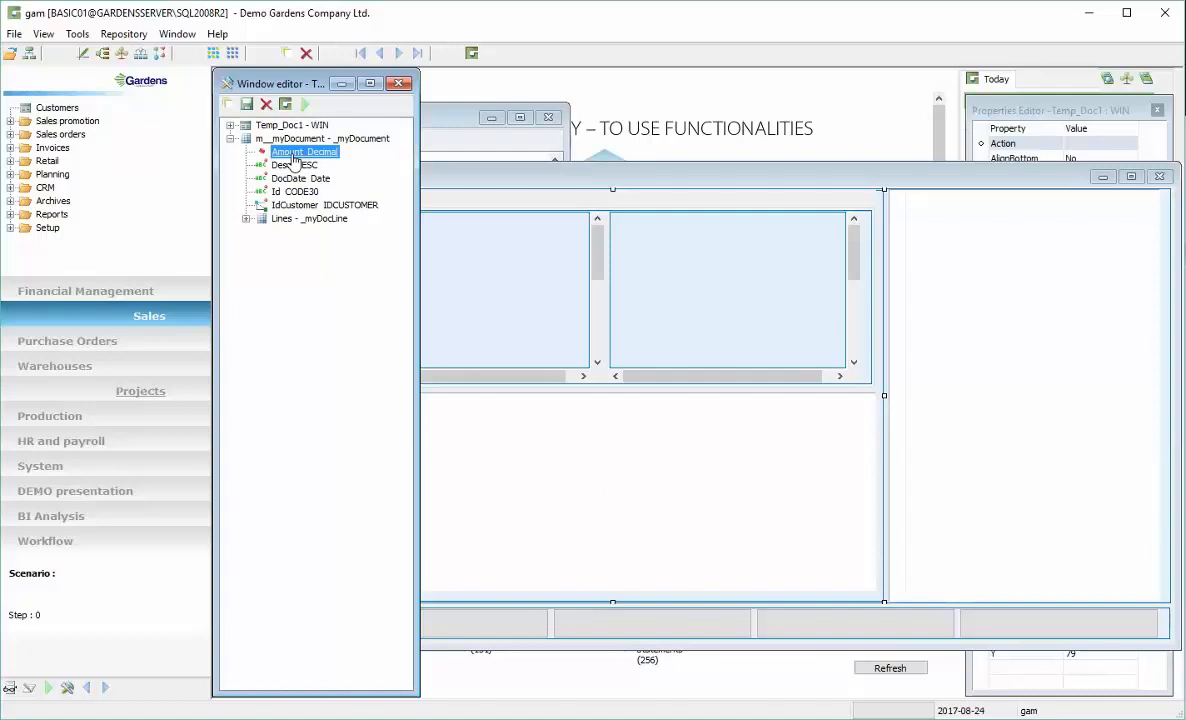
left_click(288, 192)
left_click_drag(288, 197, 940, 310)
left_click(287, 205)
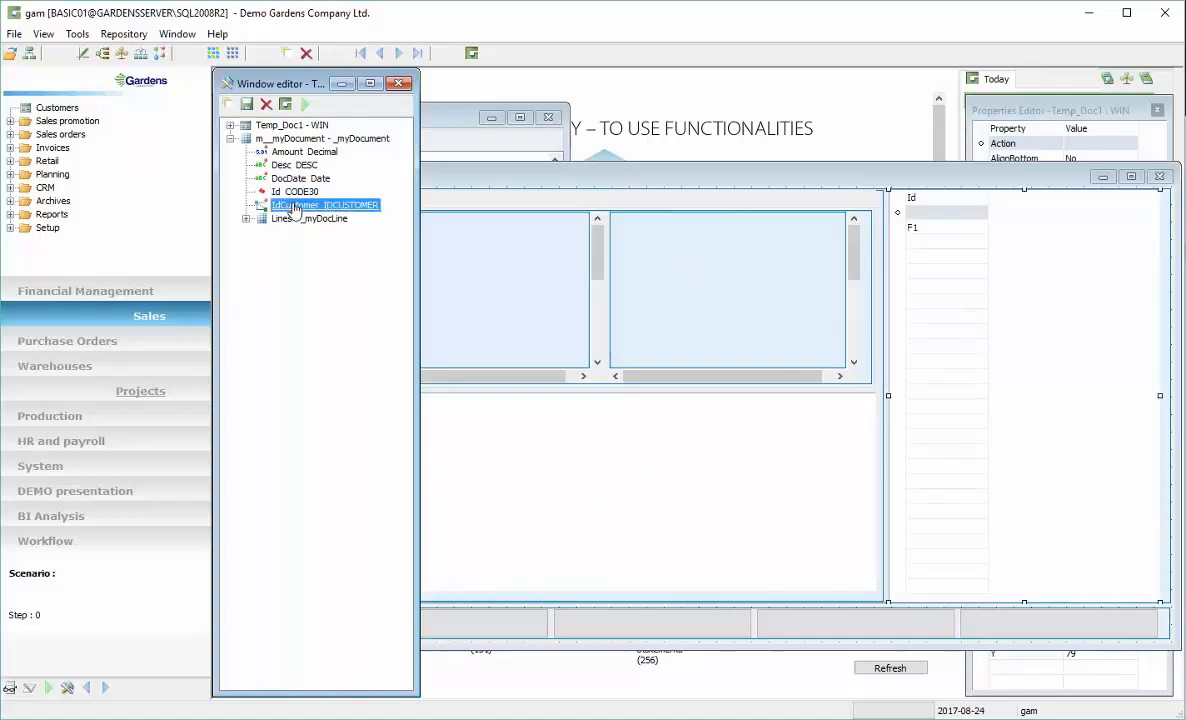
left_click_drag(944, 300, 990, 308)
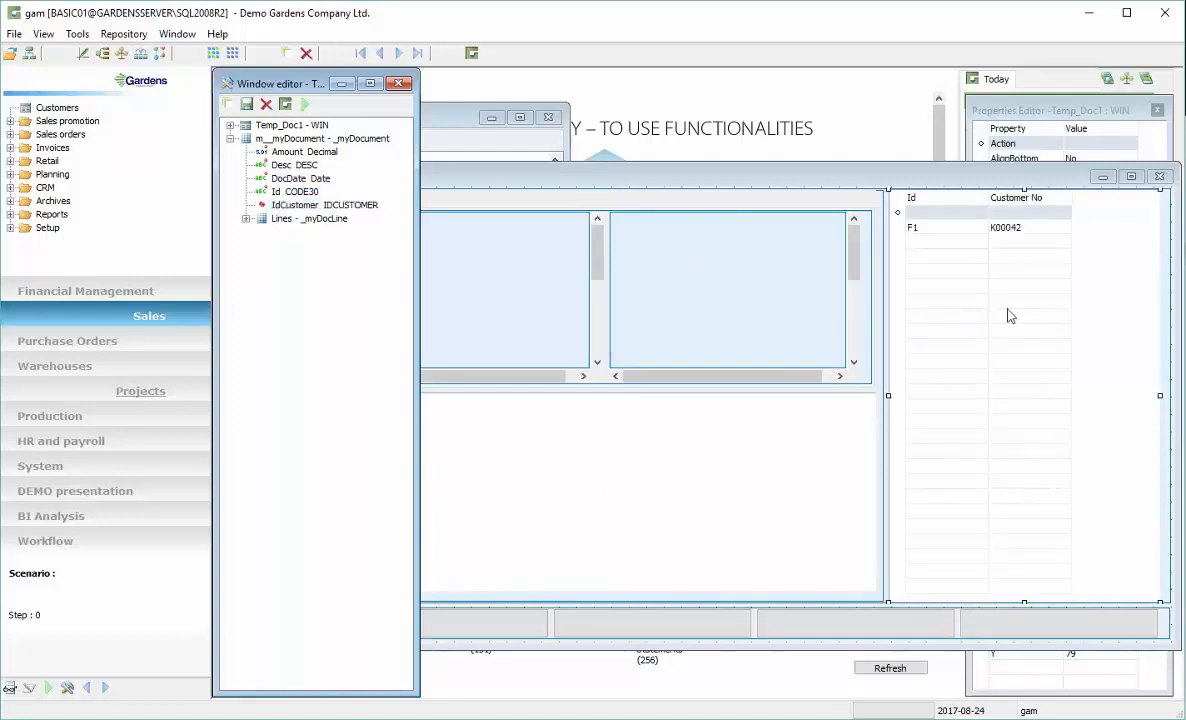
left_click(293, 165)
left_click(285, 180)
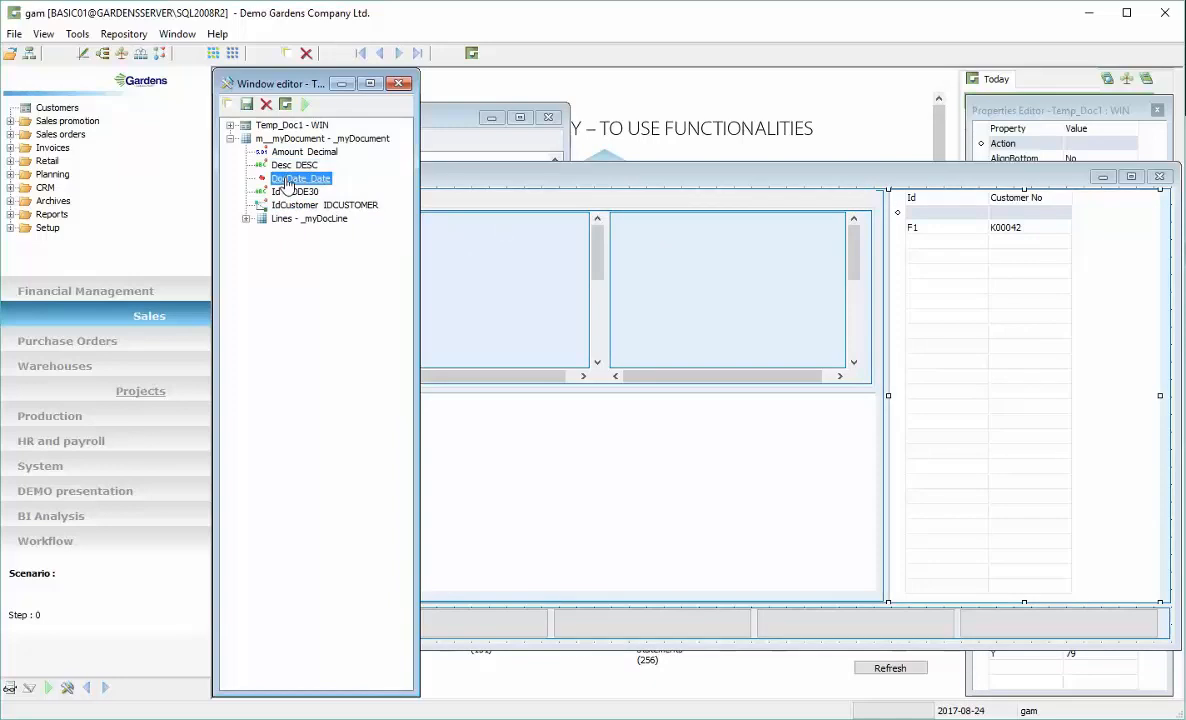
left_click_drag(1097, 246, 1090, 250)
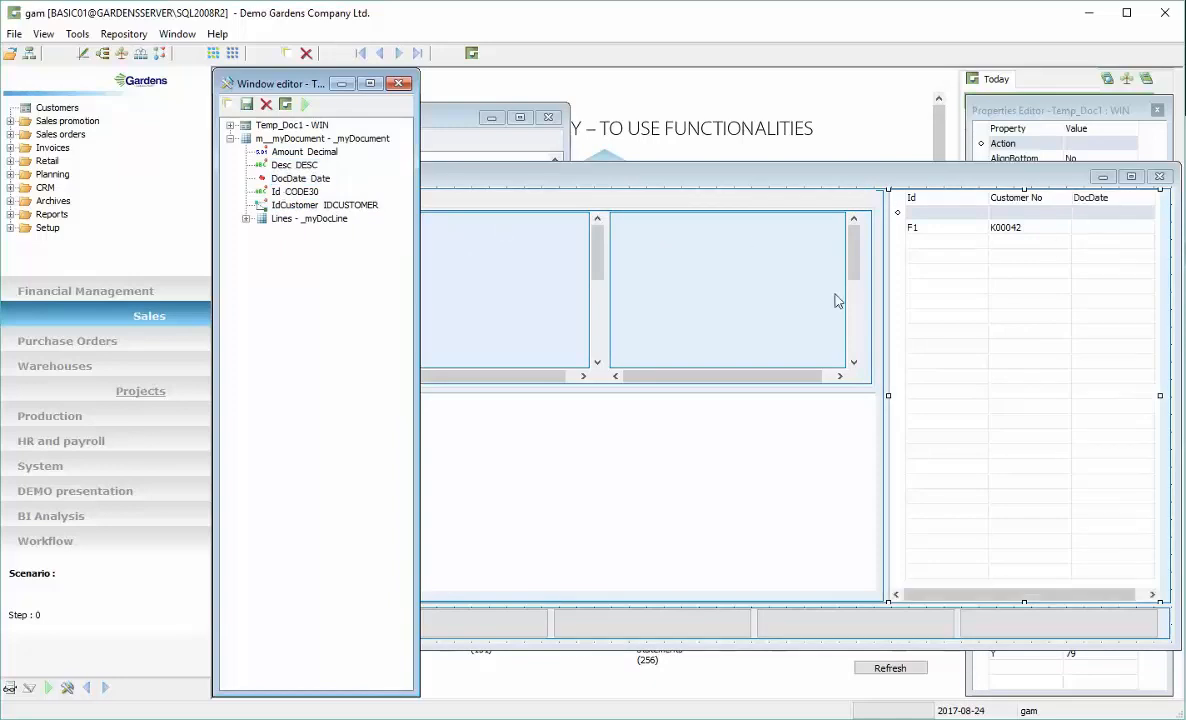
Place the Id, IdCustomer and Desc fields into the left header panel of the Document tab
left_click(294, 192)
left_click(298, 206)
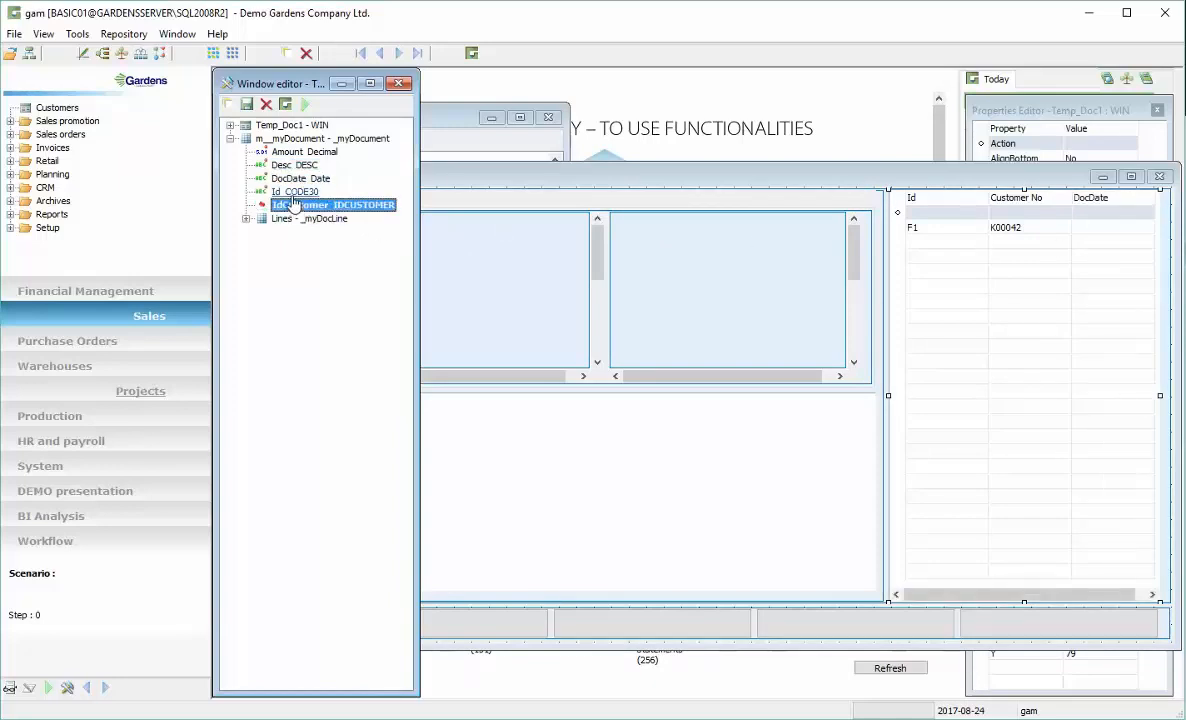
left_click(303, 195)
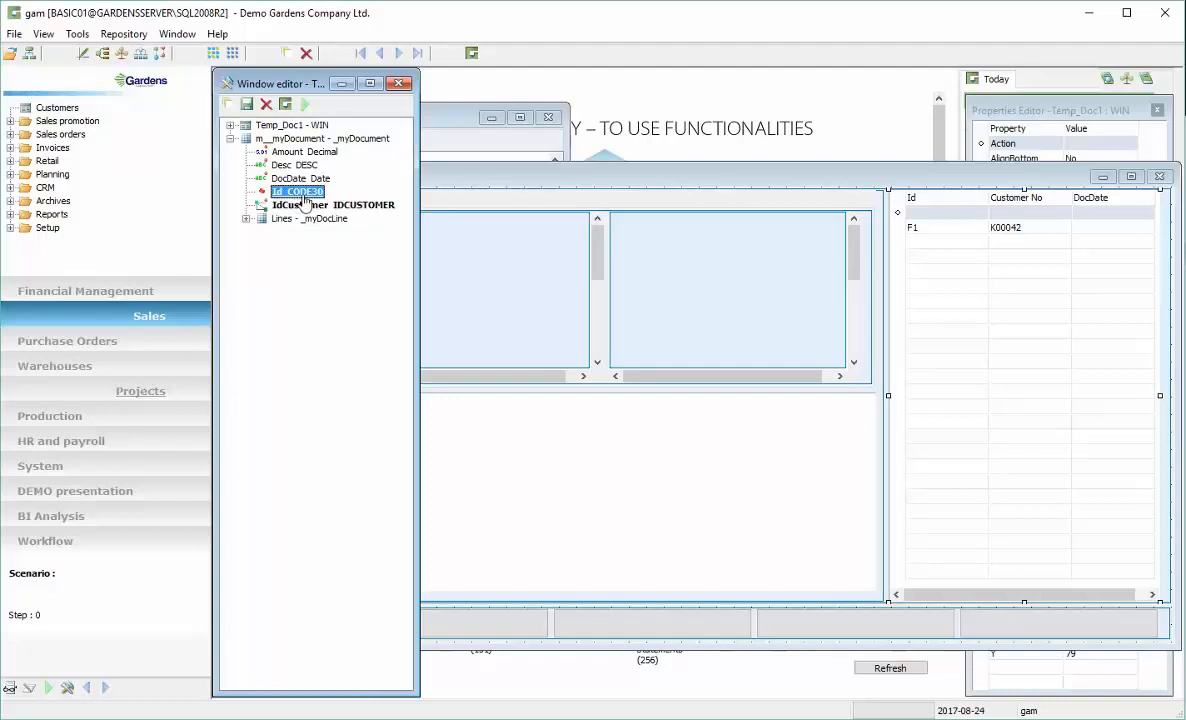
left_click(466, 262)
left_click(300, 152)
left_click(293, 166)
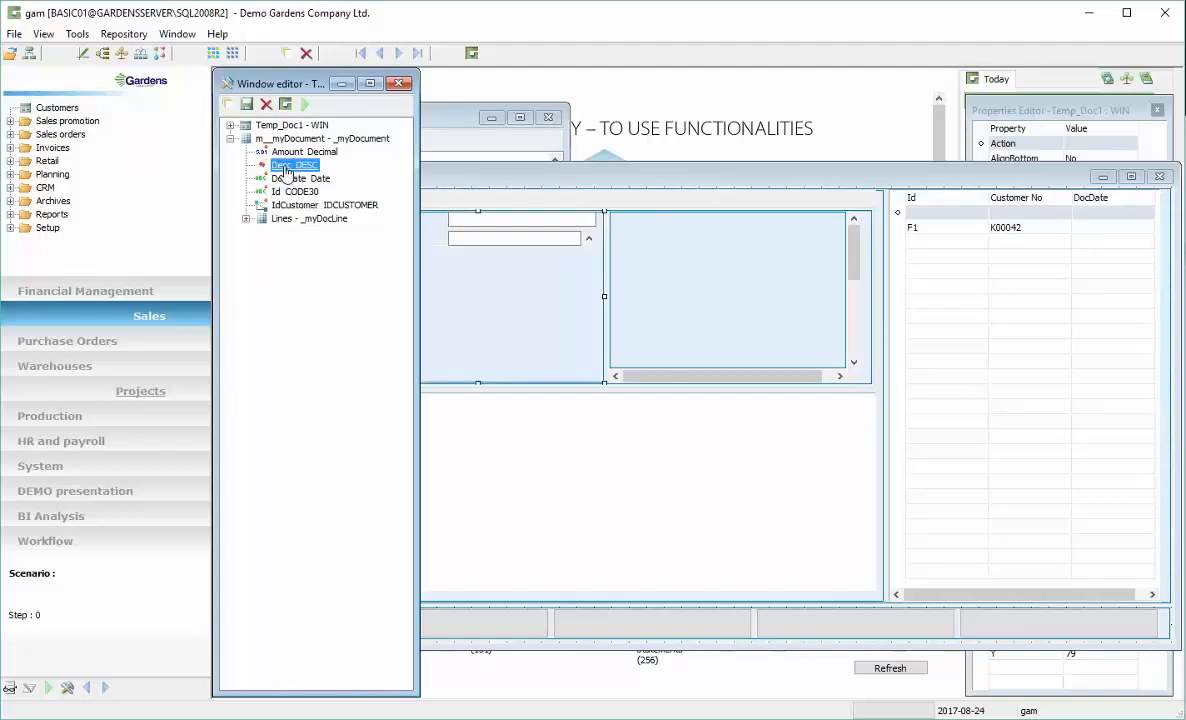
left_click_drag(286, 170, 495, 315)
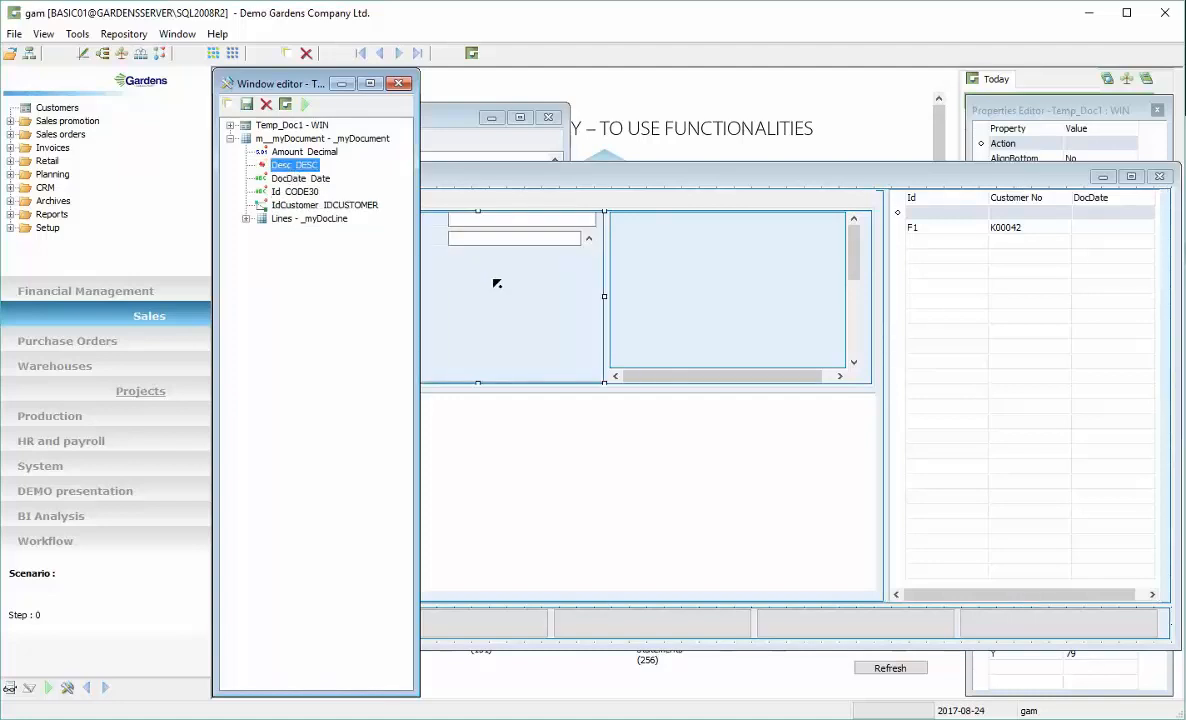
Place the Amount and DocDate fields into the right header panel of the Document tab
left_click(294, 180)
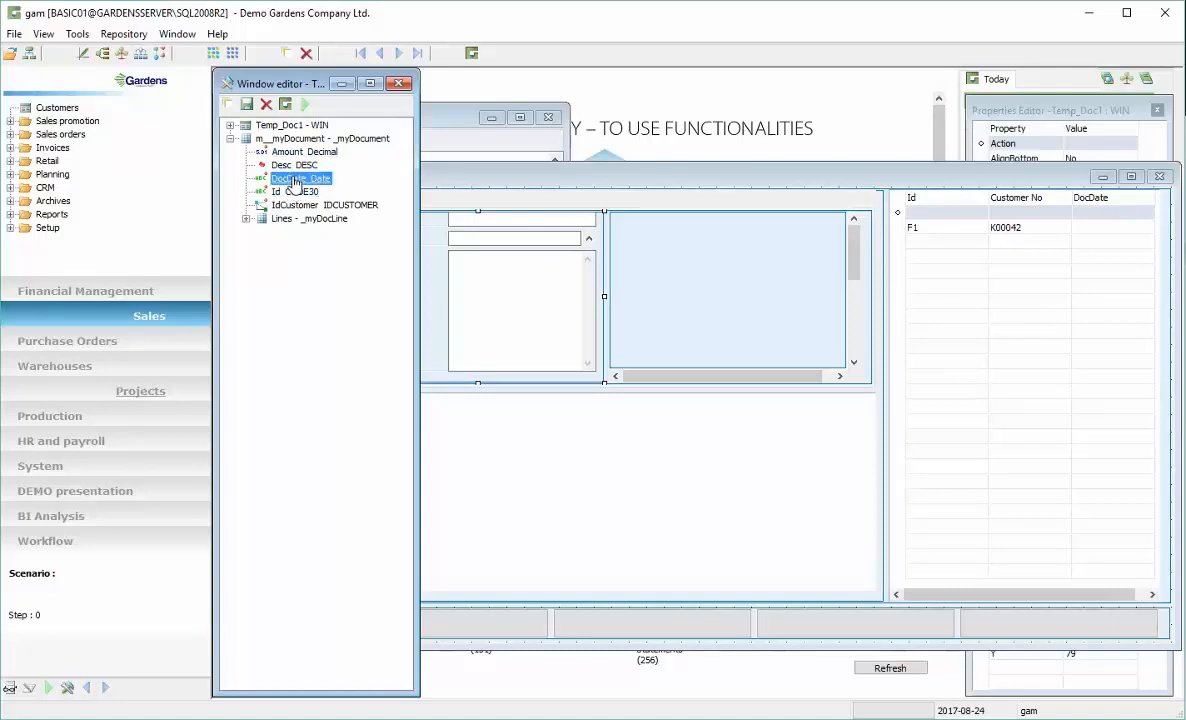
left_click(293, 154, "ctrl")
left_click(294, 180, "ctrl")
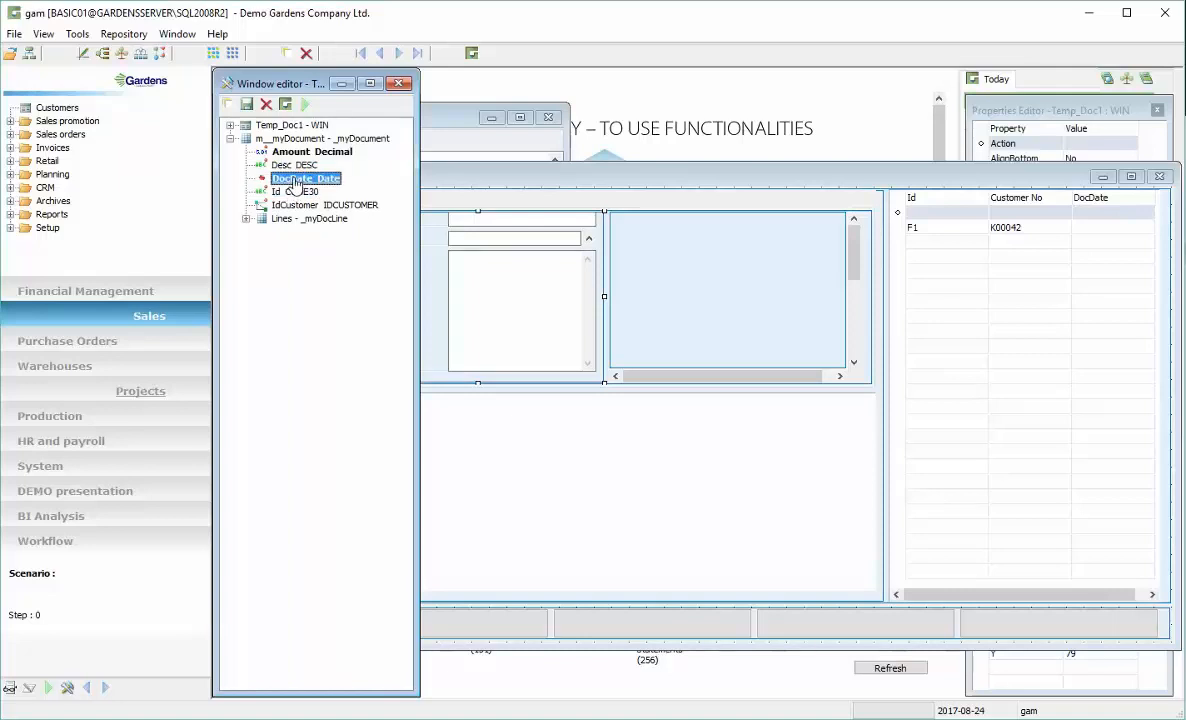
left_click_drag(688, 287, 692, 293)
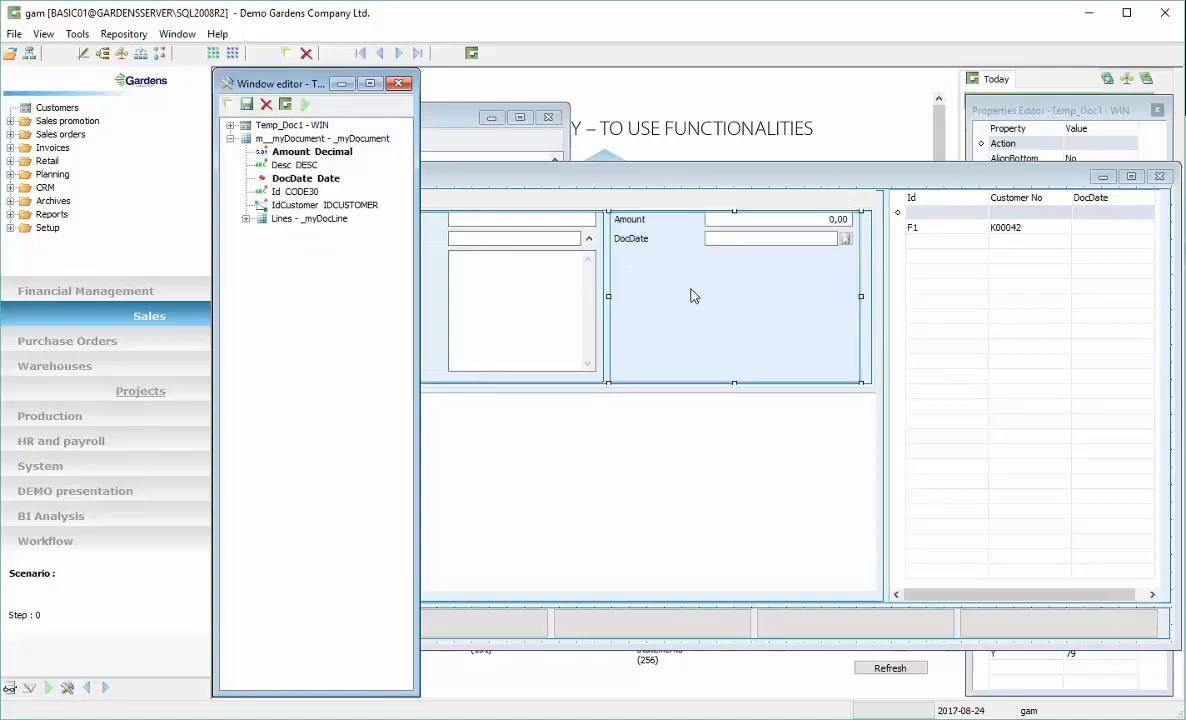
Expand the Lines record and add its Item and Desc fields as columns of the lines grid
left_click(246, 218)
left_click(297, 258)
left_click_drag(300, 262, 500, 407)
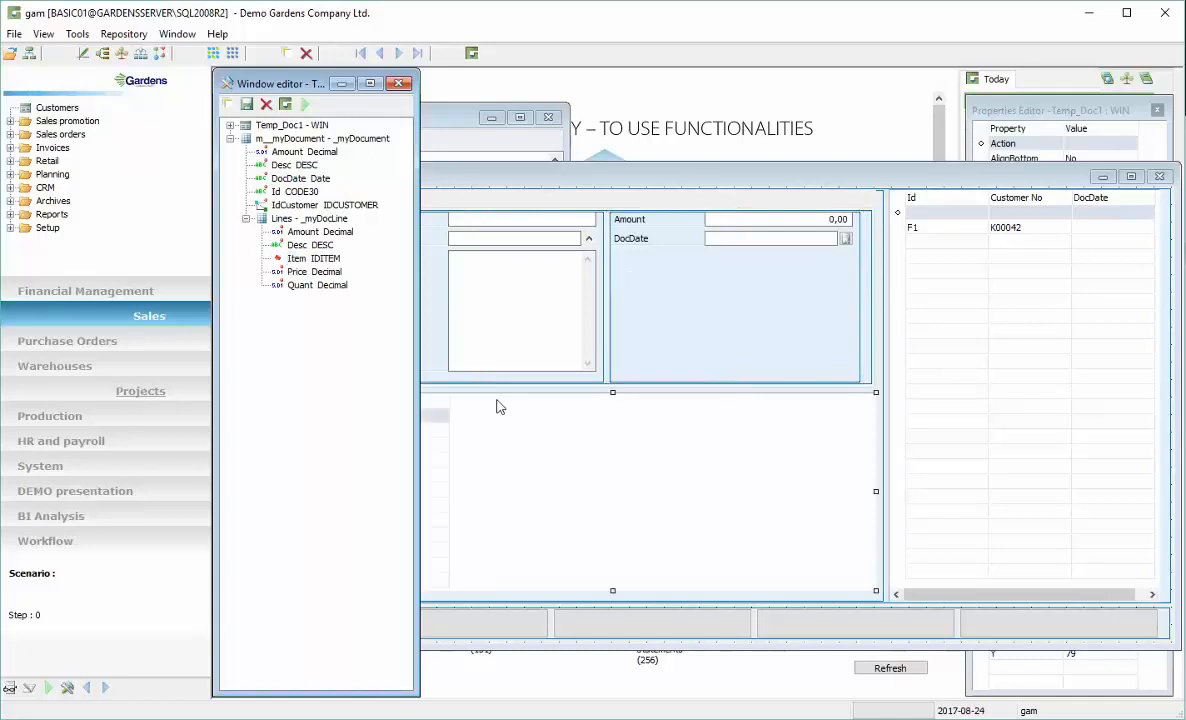
left_click(311, 245)
left_click_drag(522, 420, 497, 406)
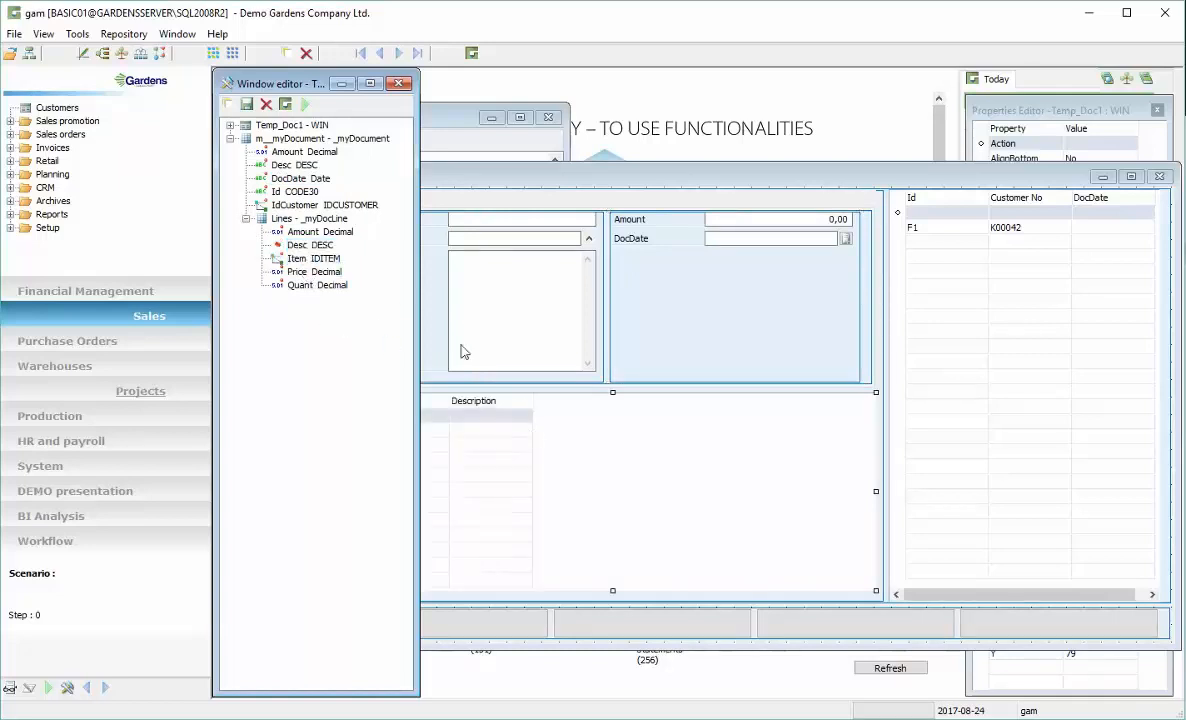
Add the Amount, Price and Quant line fields as further columns of the lines grid
left_click(312, 272)
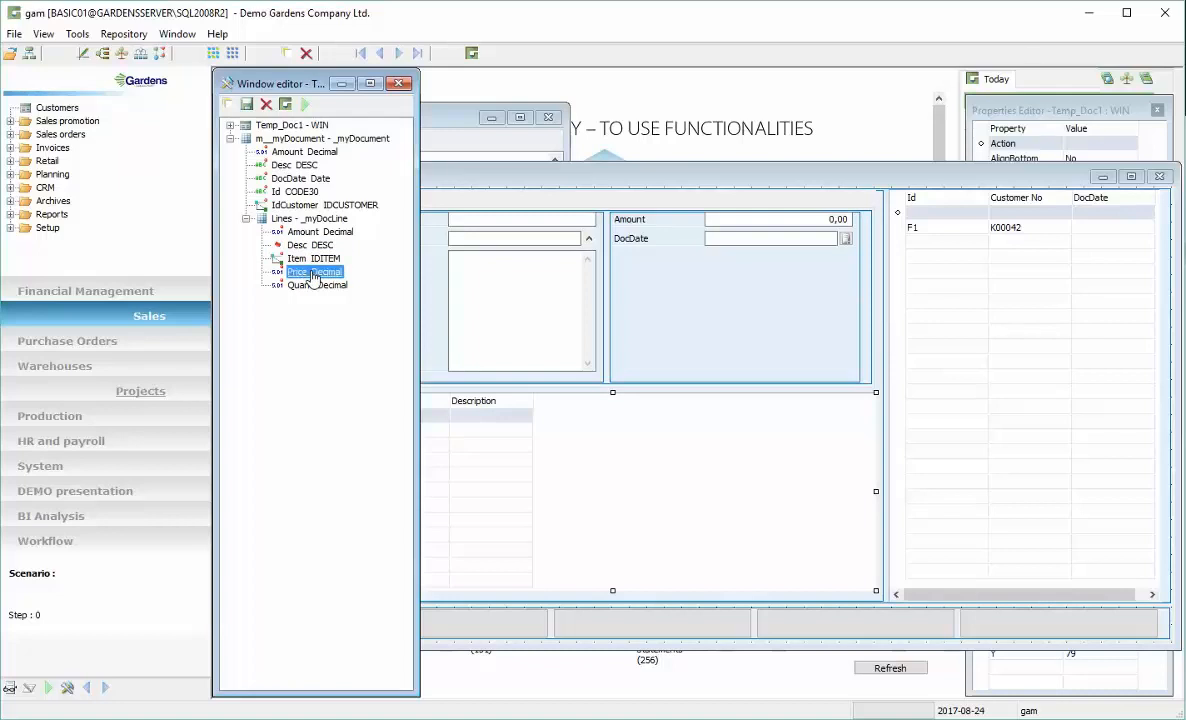
left_click(312, 286, "ctrl")
left_click(311, 272, "ctrl")
left_click(314, 233, "ctrl")
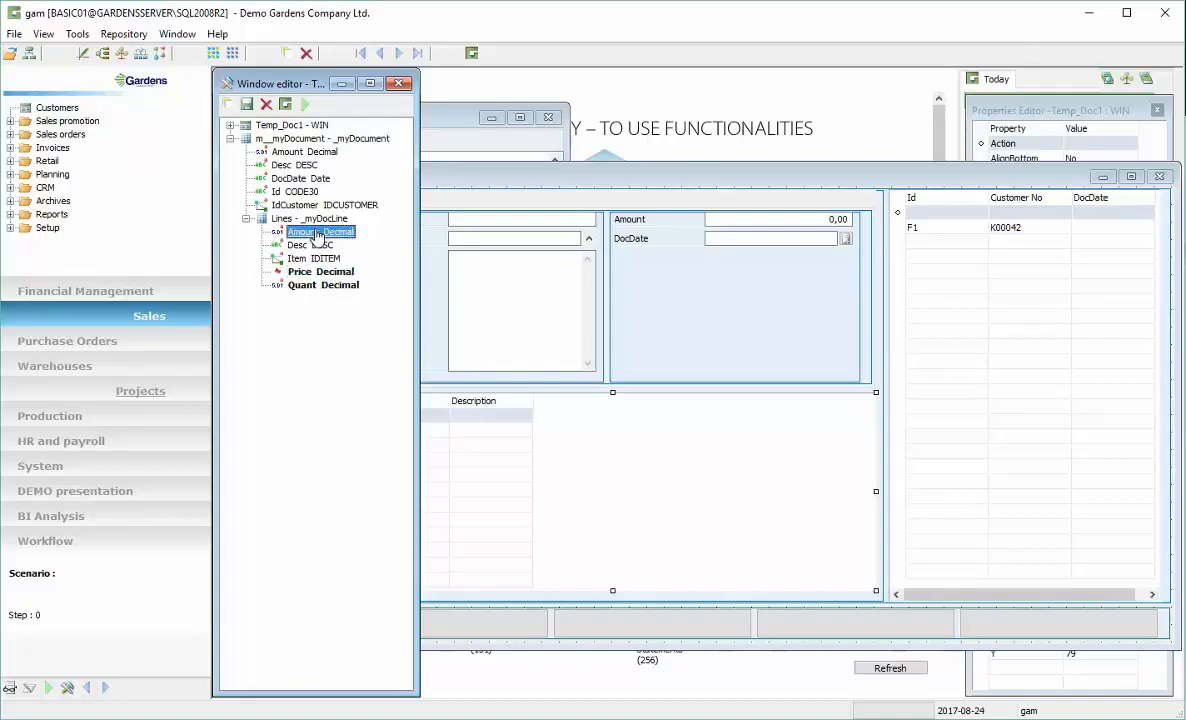
left_click_drag(334, 247, 652, 450)
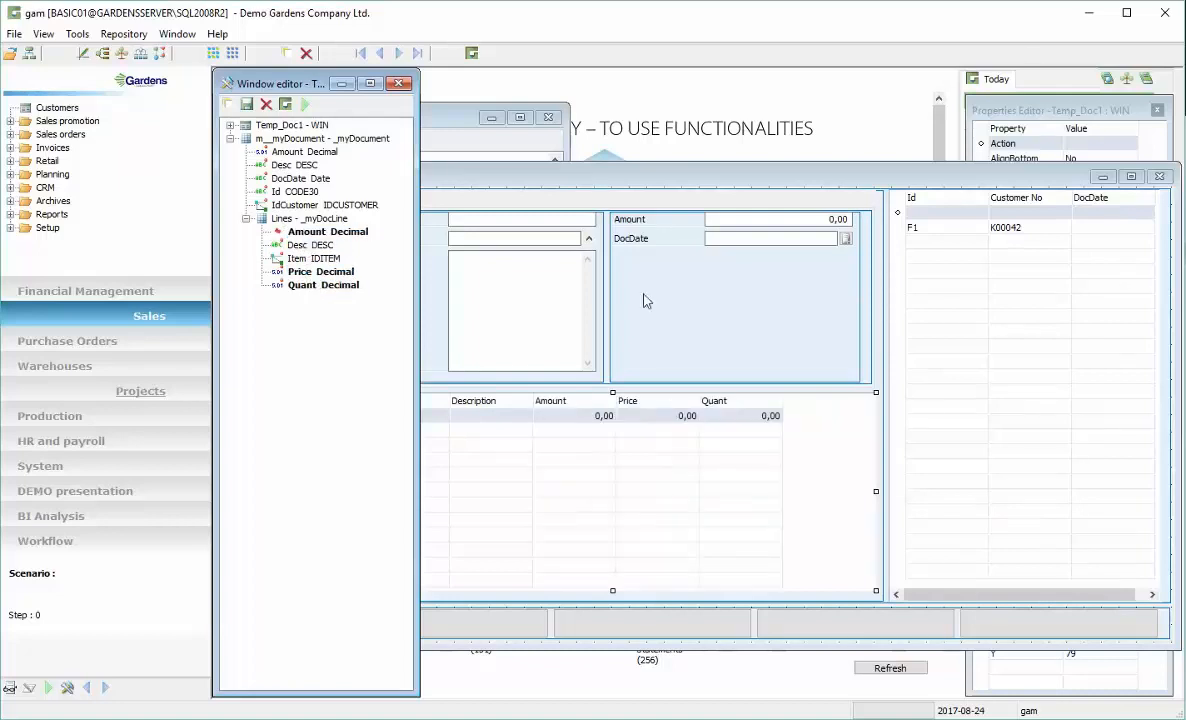
Run the Temp_Doc1 window in test mode, resize it, and close the test window
left_click_drag(604, 186, 566, 127)
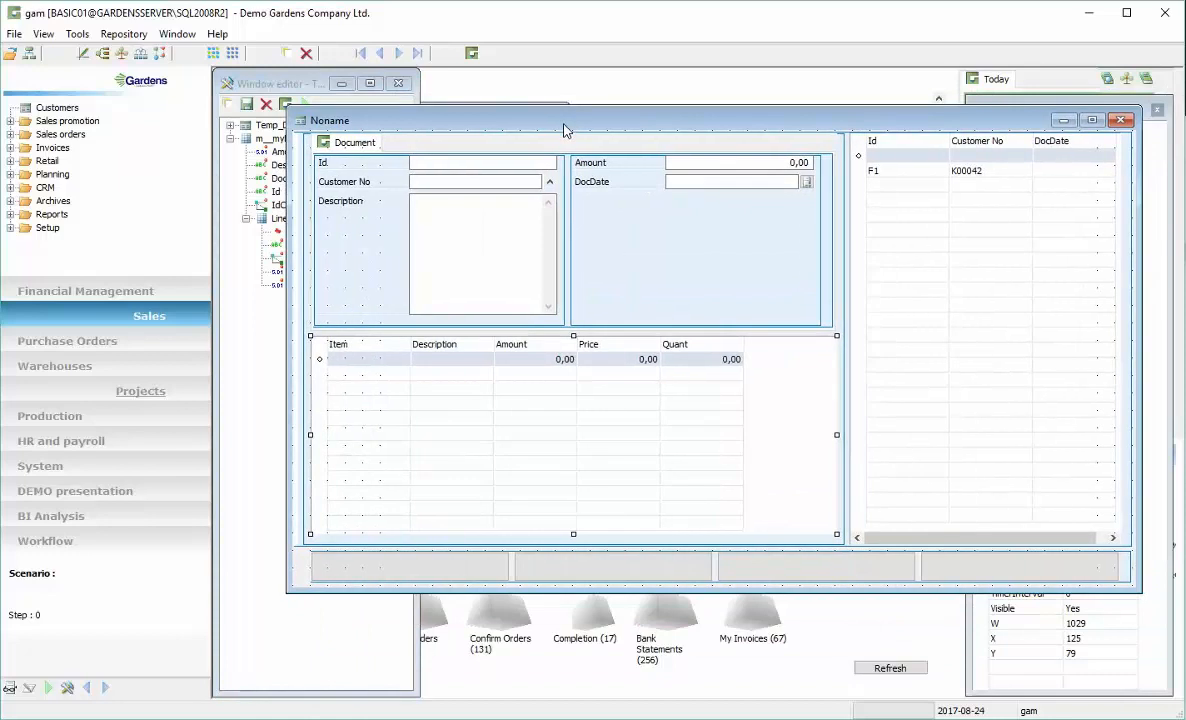
left_click_drag(386, 119, 394, 157)
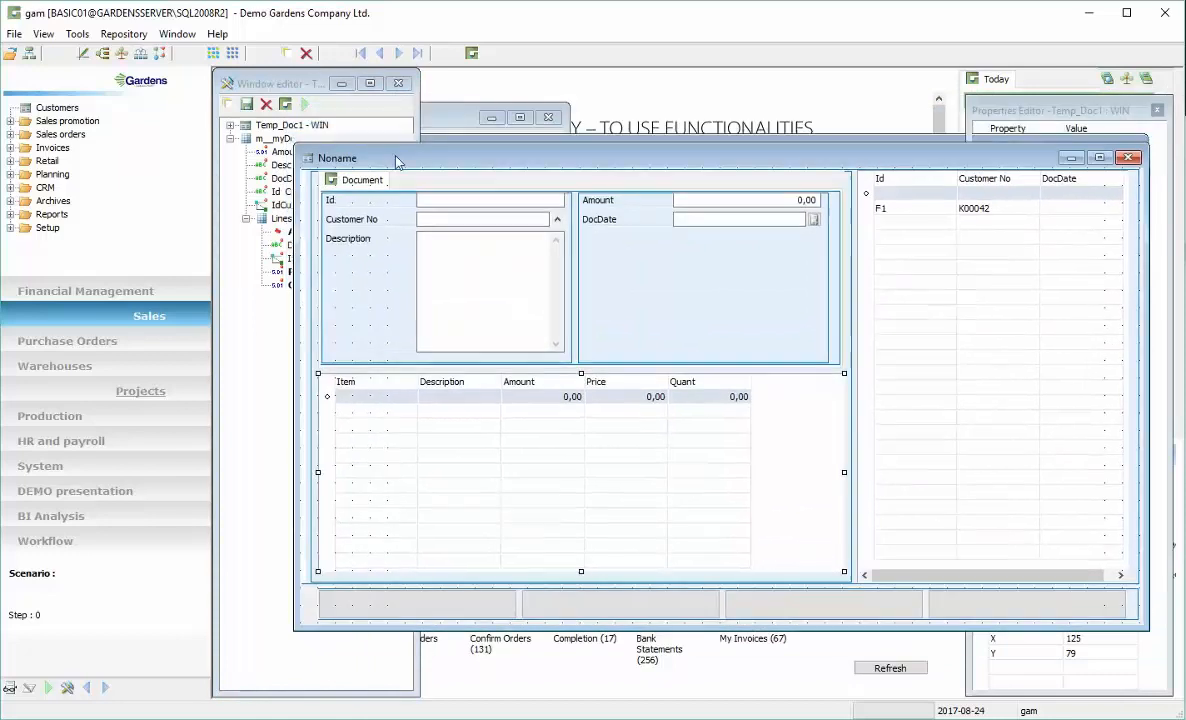
left_click(307, 106)
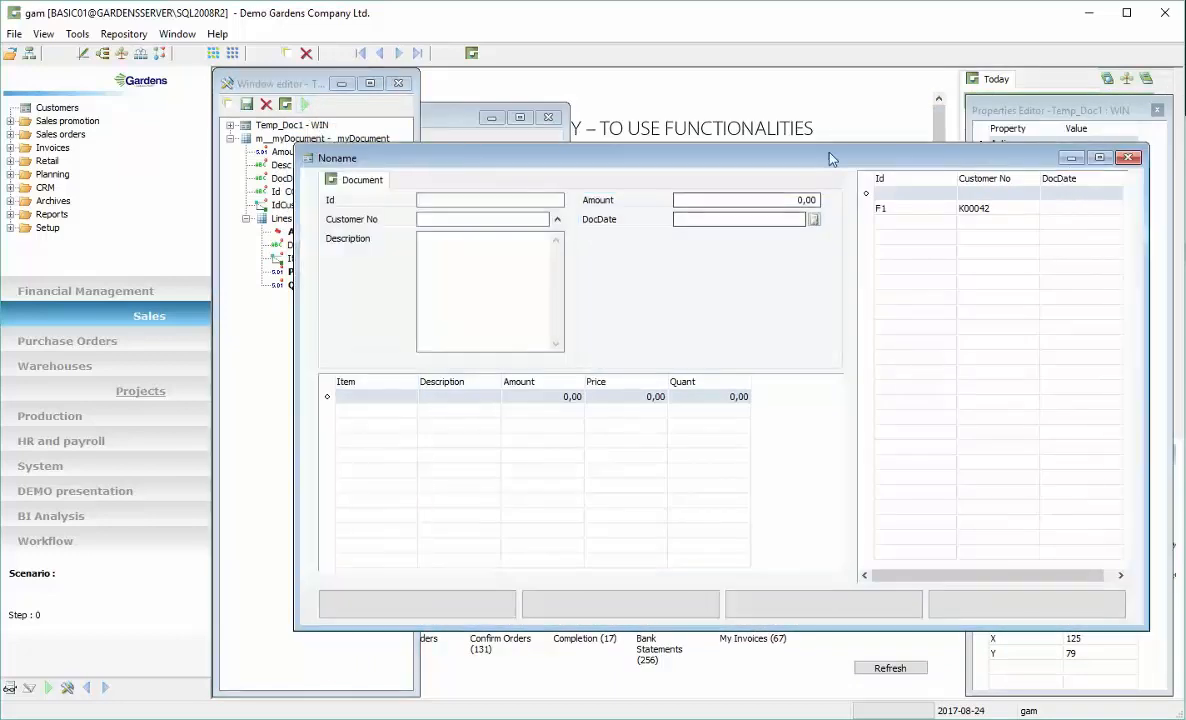
left_click_drag(817, 160, 815, 150)
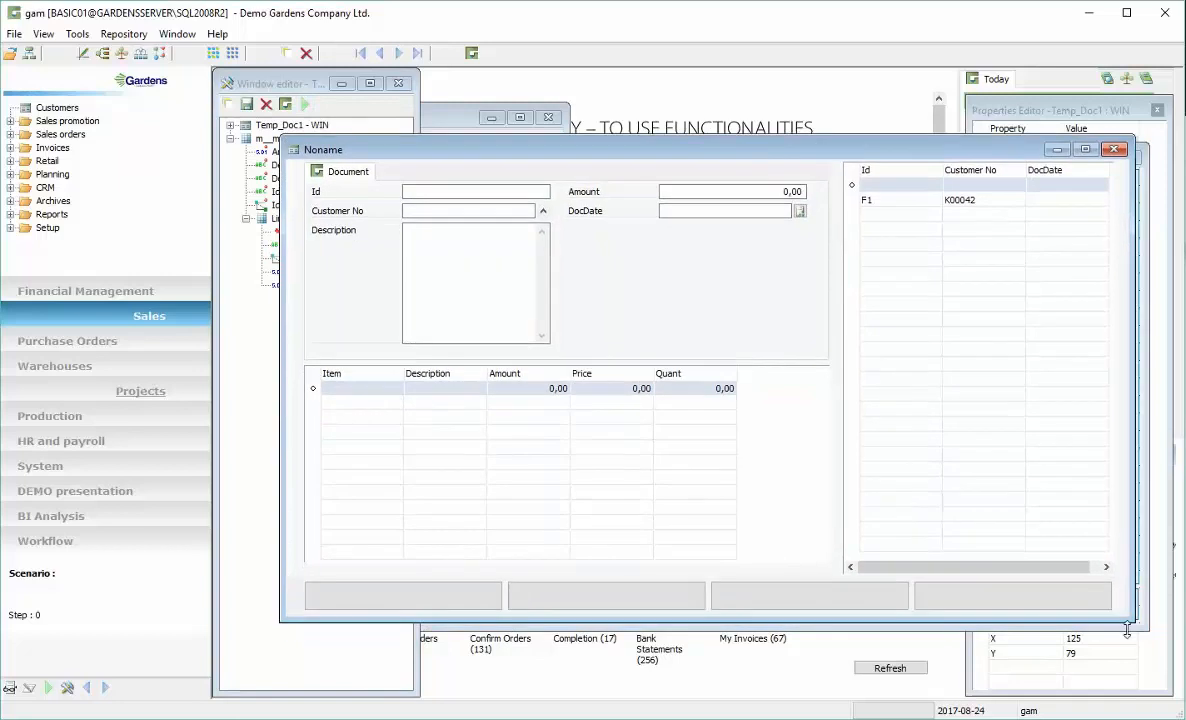
left_click_drag(1130, 630, 1115, 604)
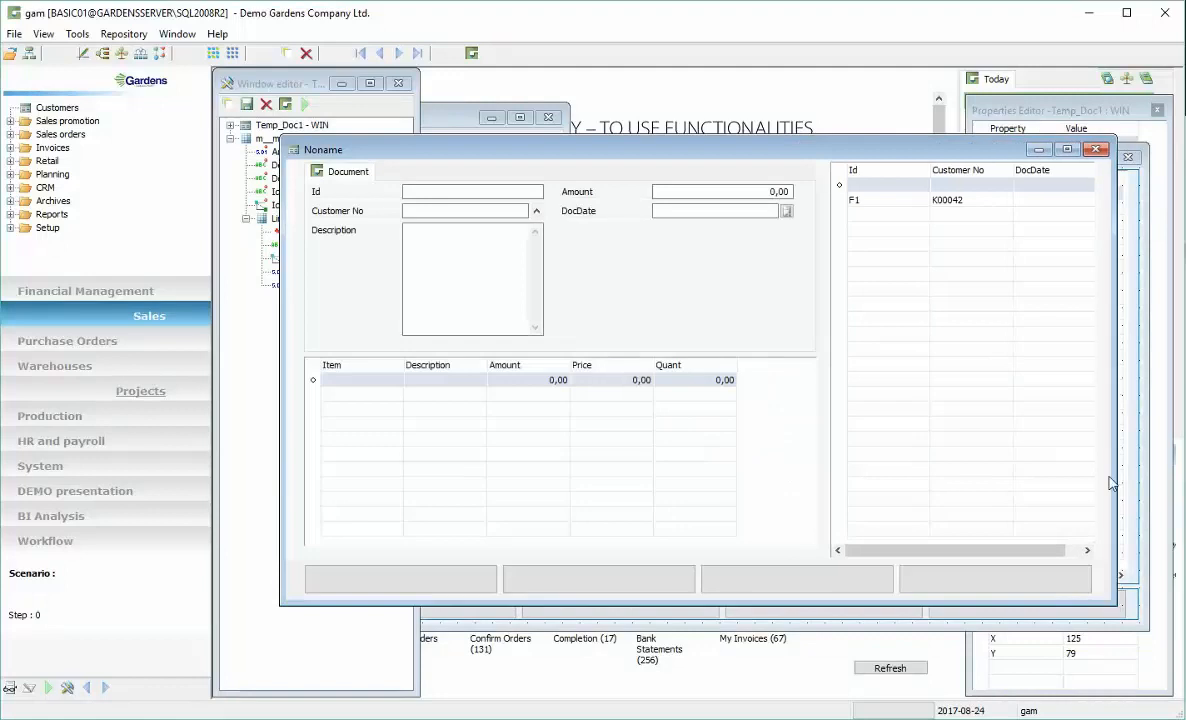
left_click(1097, 150)
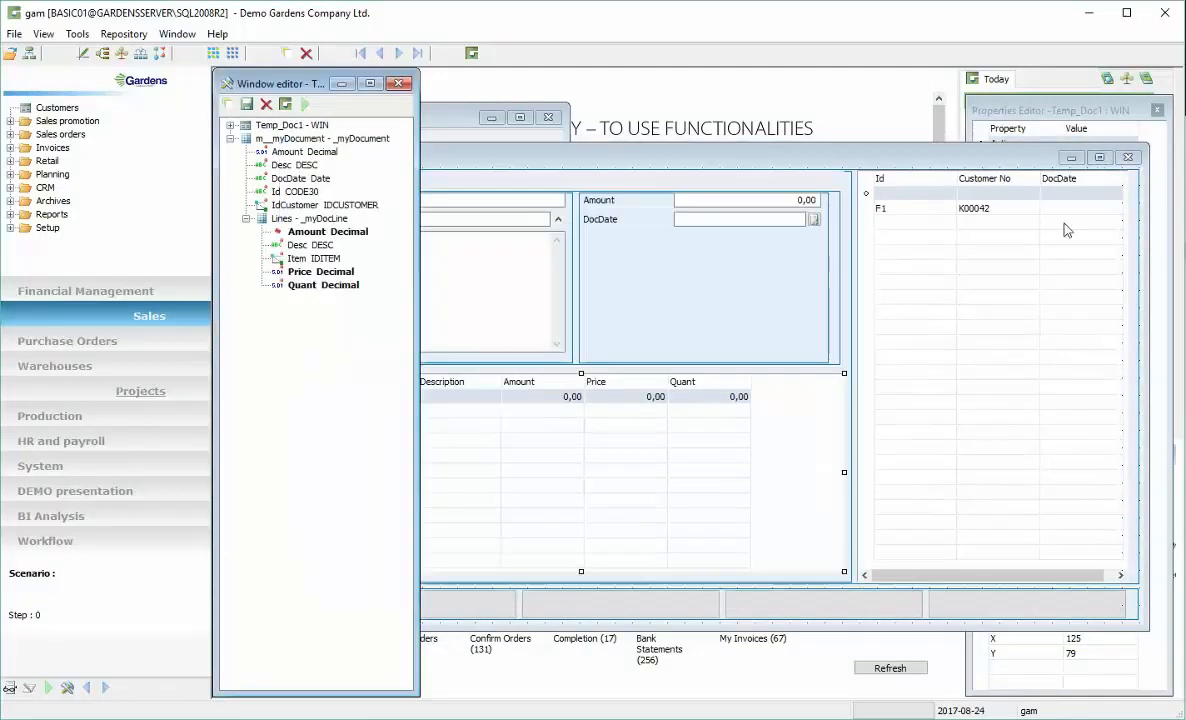
Move the document list grid to the left side of the window, before the Document tab
mouse_move(705, 160)
left_mouse_down()
mouse_move(716, 159)
mouse_move(706, 166)
left_mouse_up()
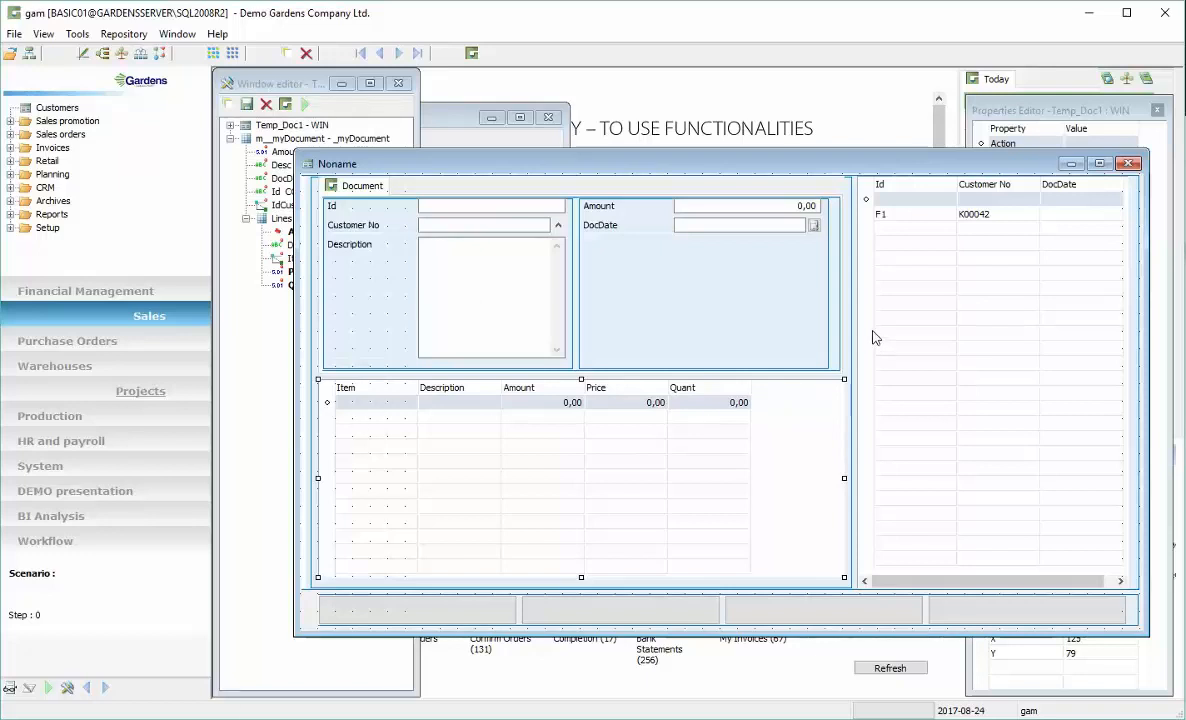
left_click(913, 336)
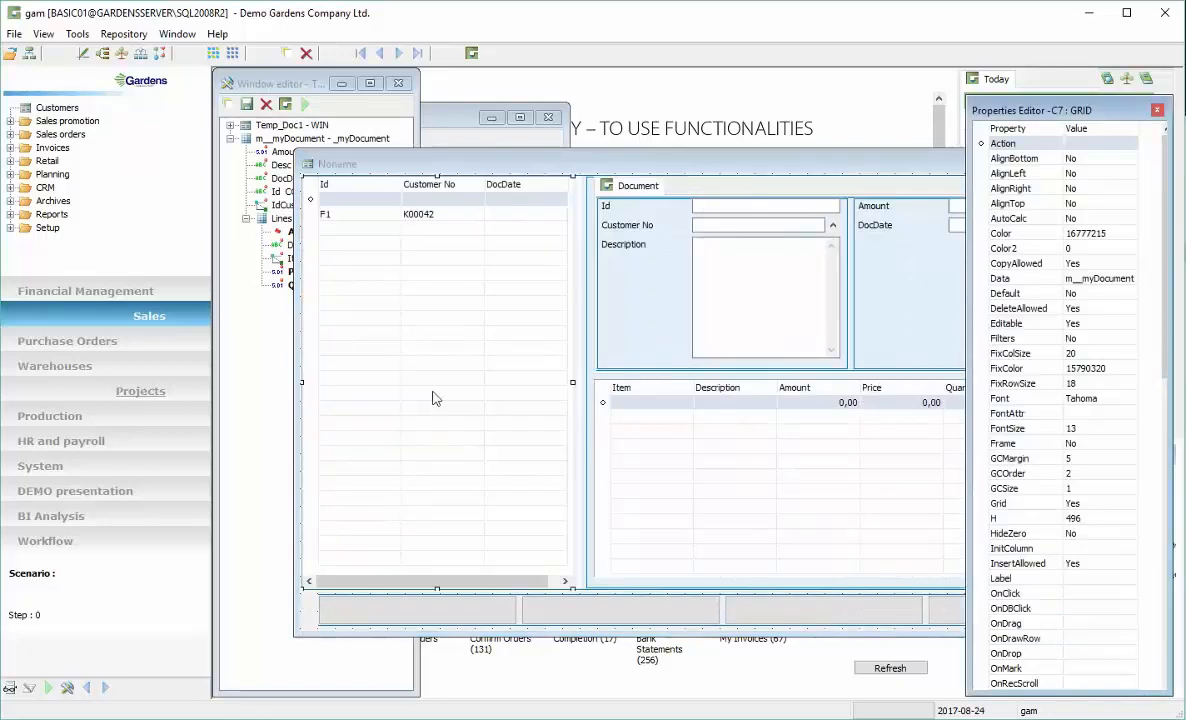
left_click(681, 168)
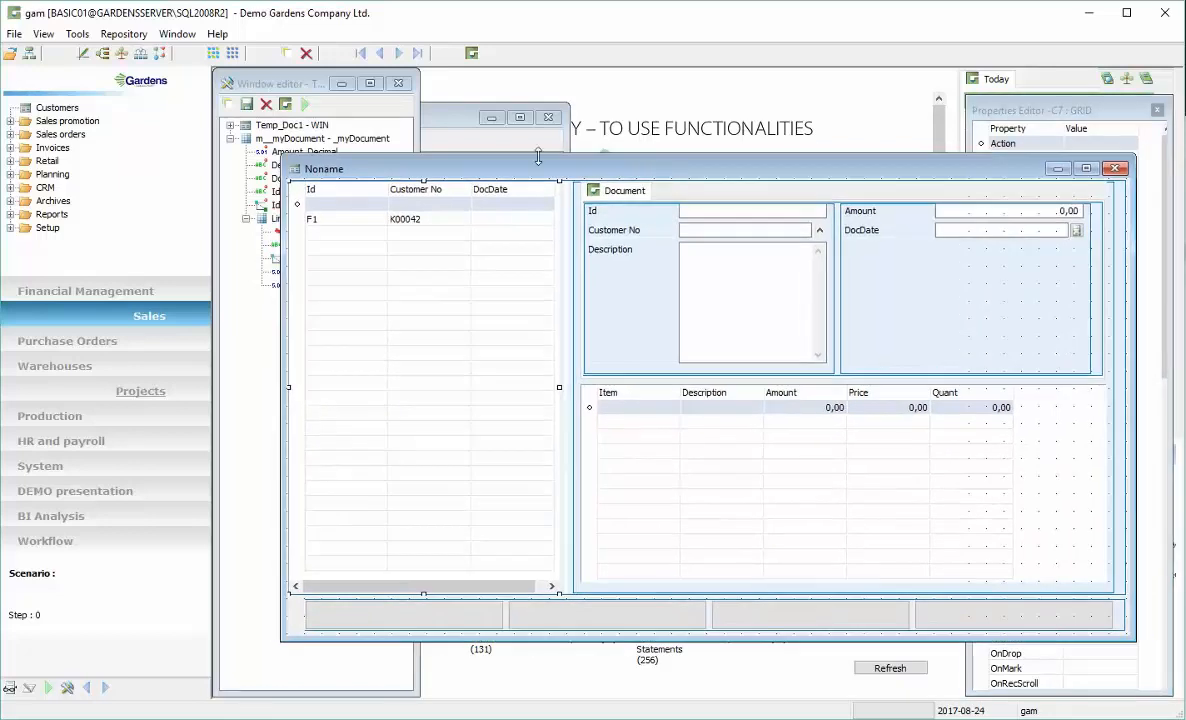
Test the window again, adjusting the divider between the list and the Document tab, then close it
left_click(305, 104)
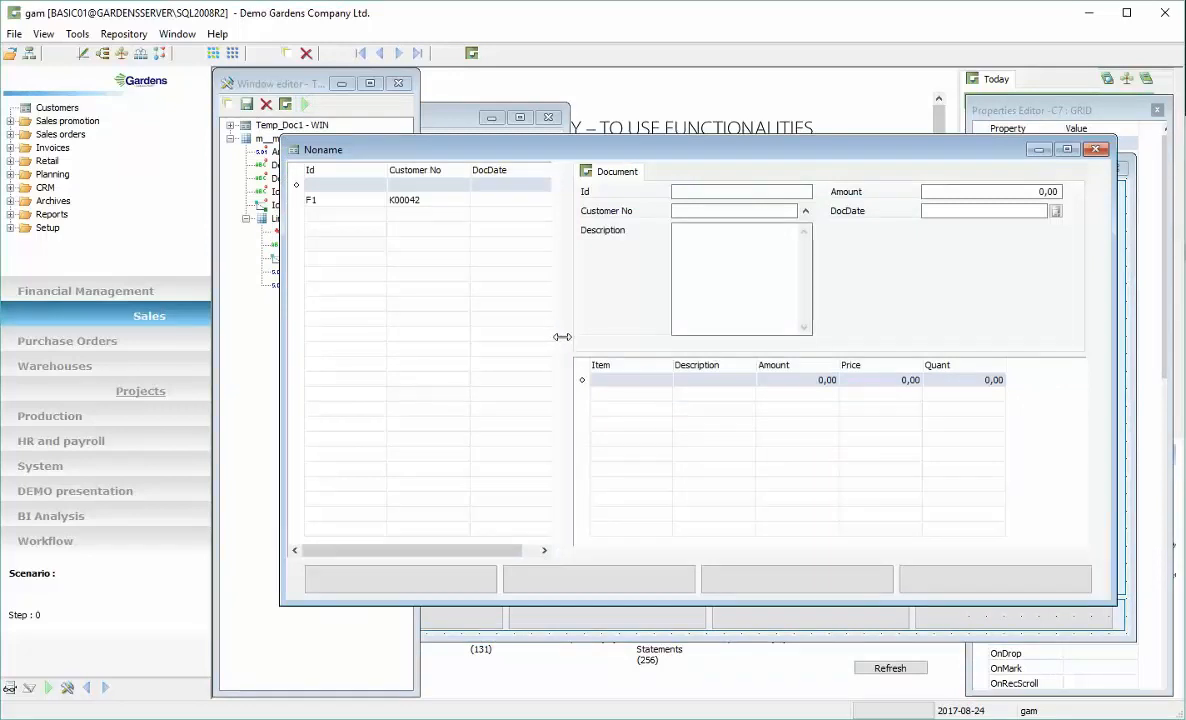
left_click_drag(581, 336, 660, 352)
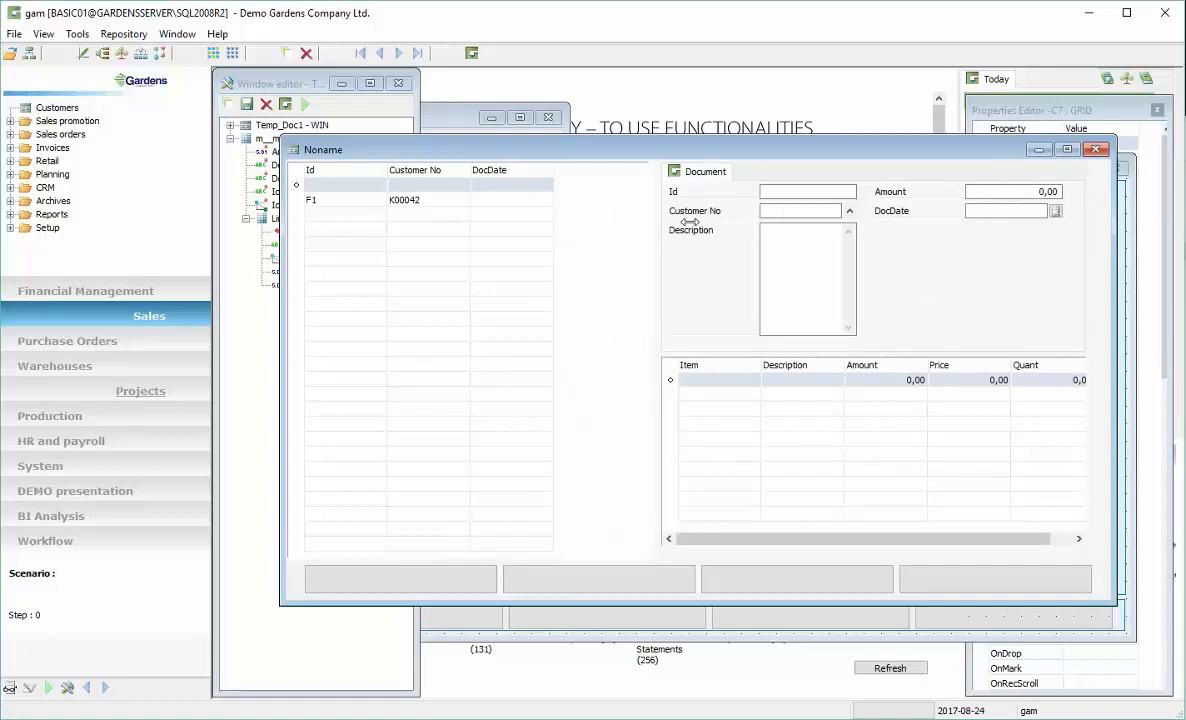
left_click_drag(698, 153, 654, 165)
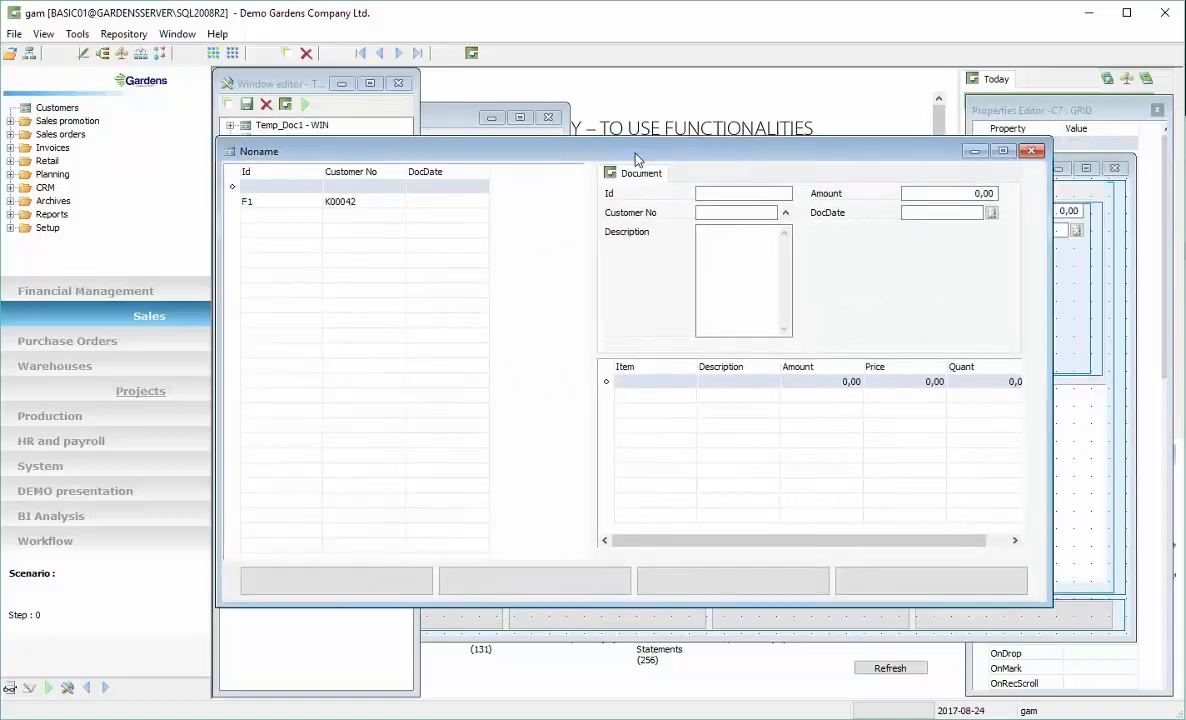
left_click(1031, 151)
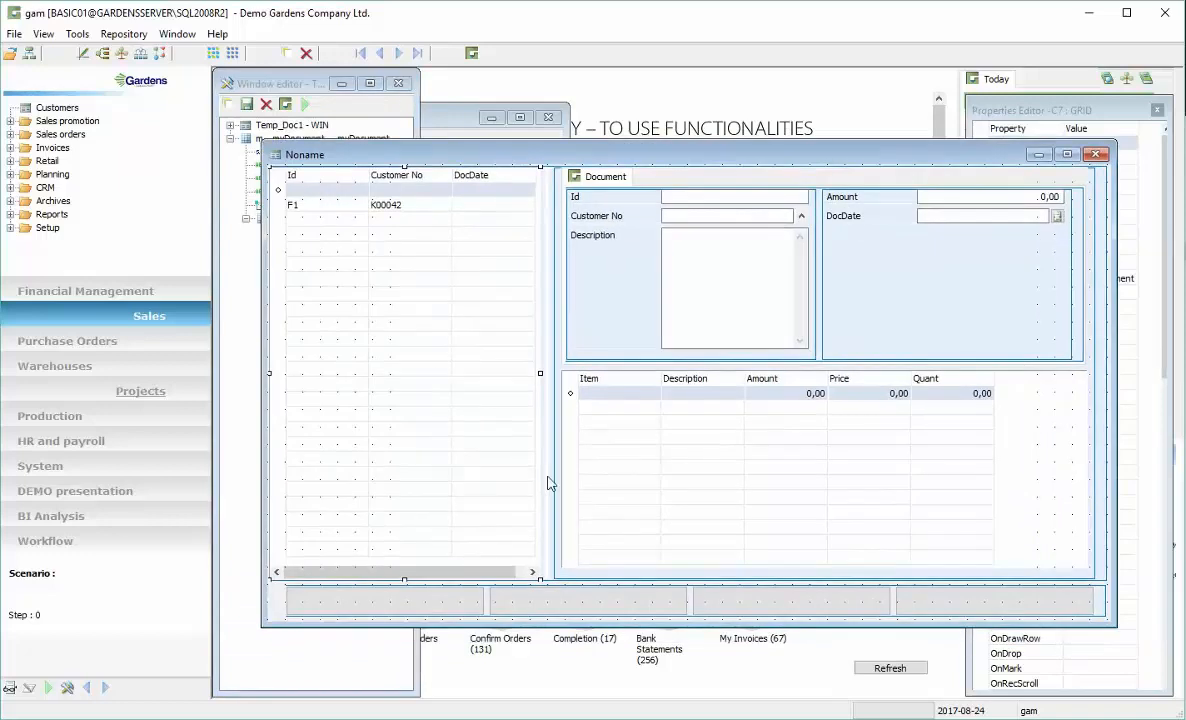
Set the first bottom button's label to the multilingual text Functions
left_click(445, 604)
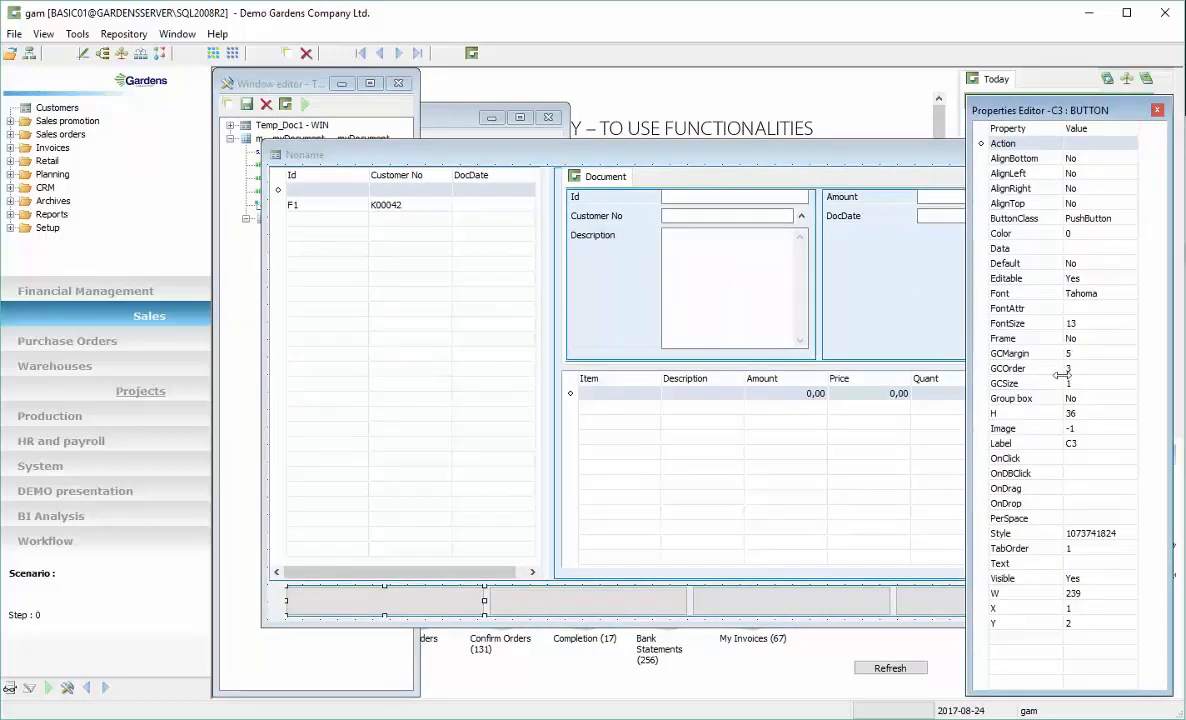
left_click(1088, 442)
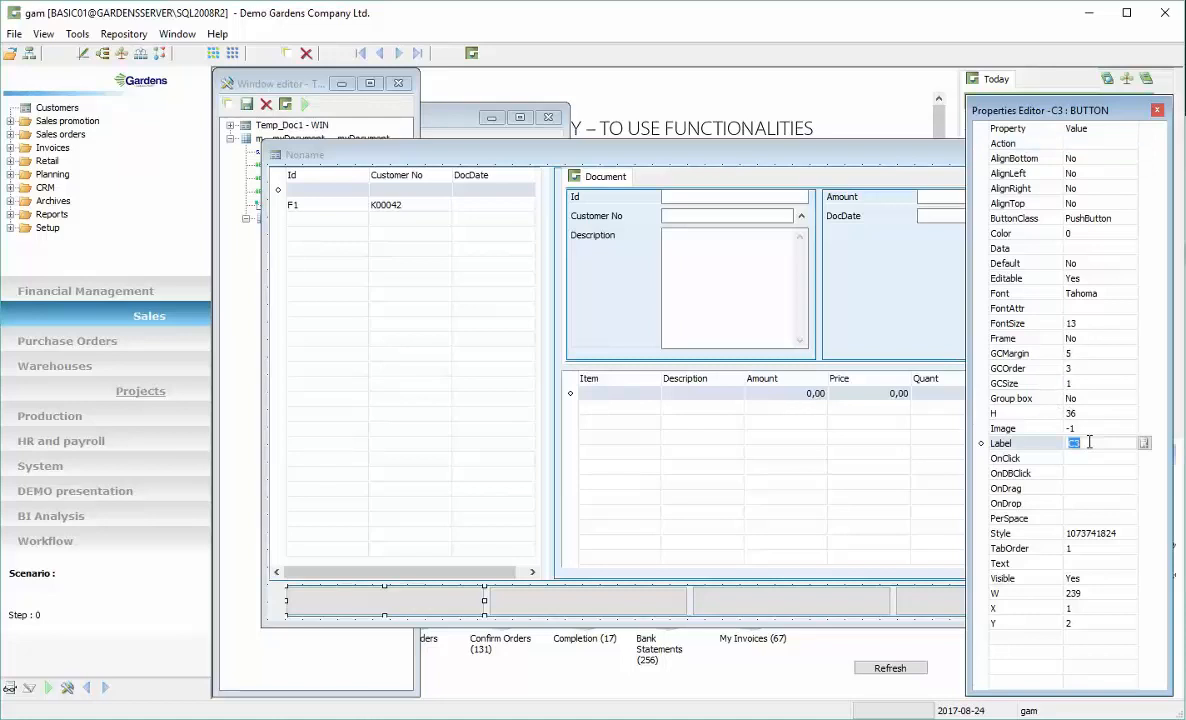
type("Func")
key("Return")
left_click(1145, 443)
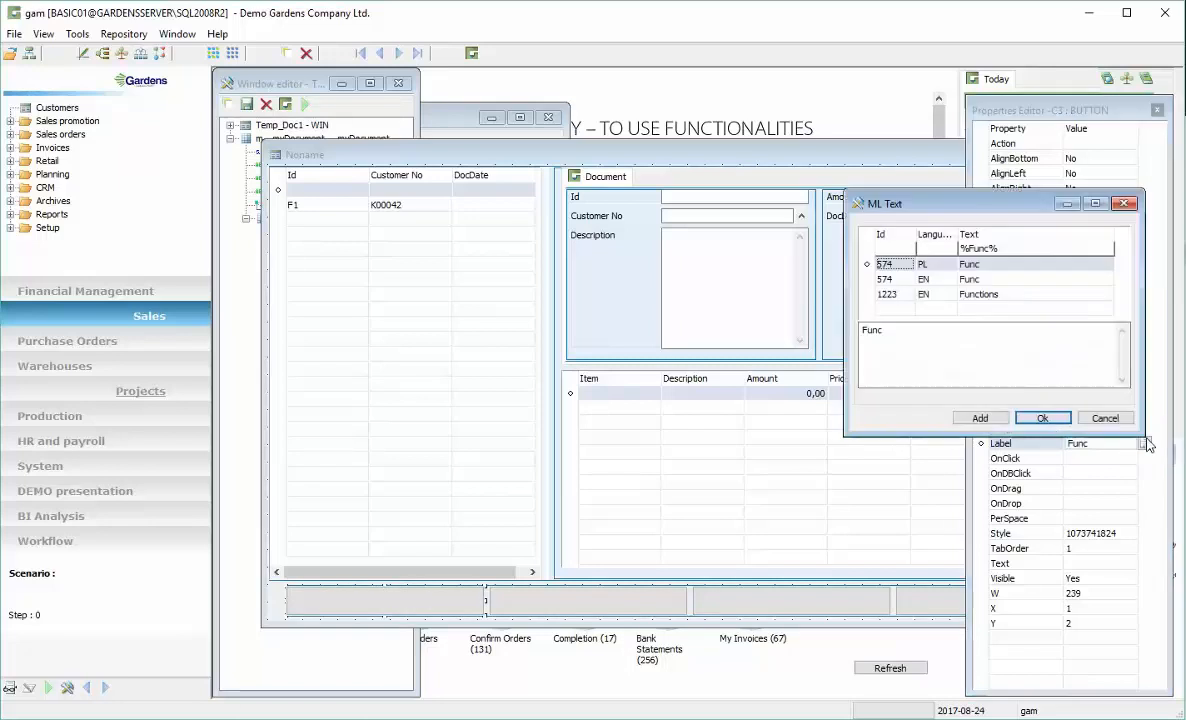
left_click(1003, 296)
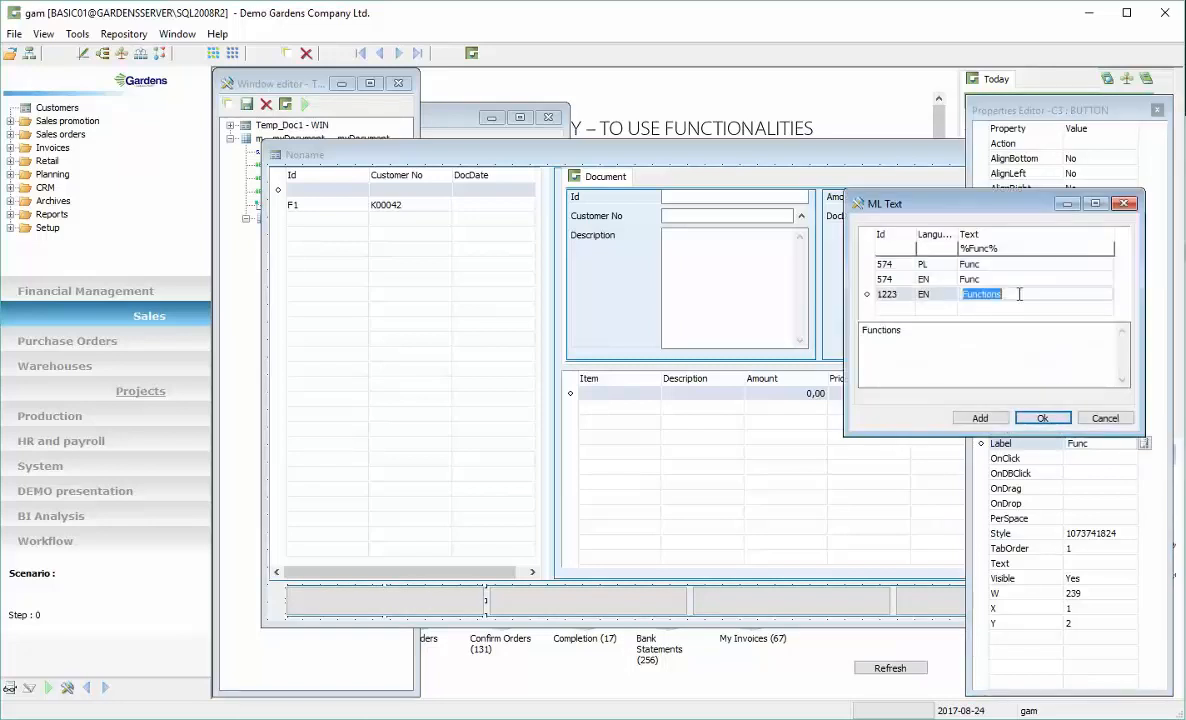
left_click(1043, 419)
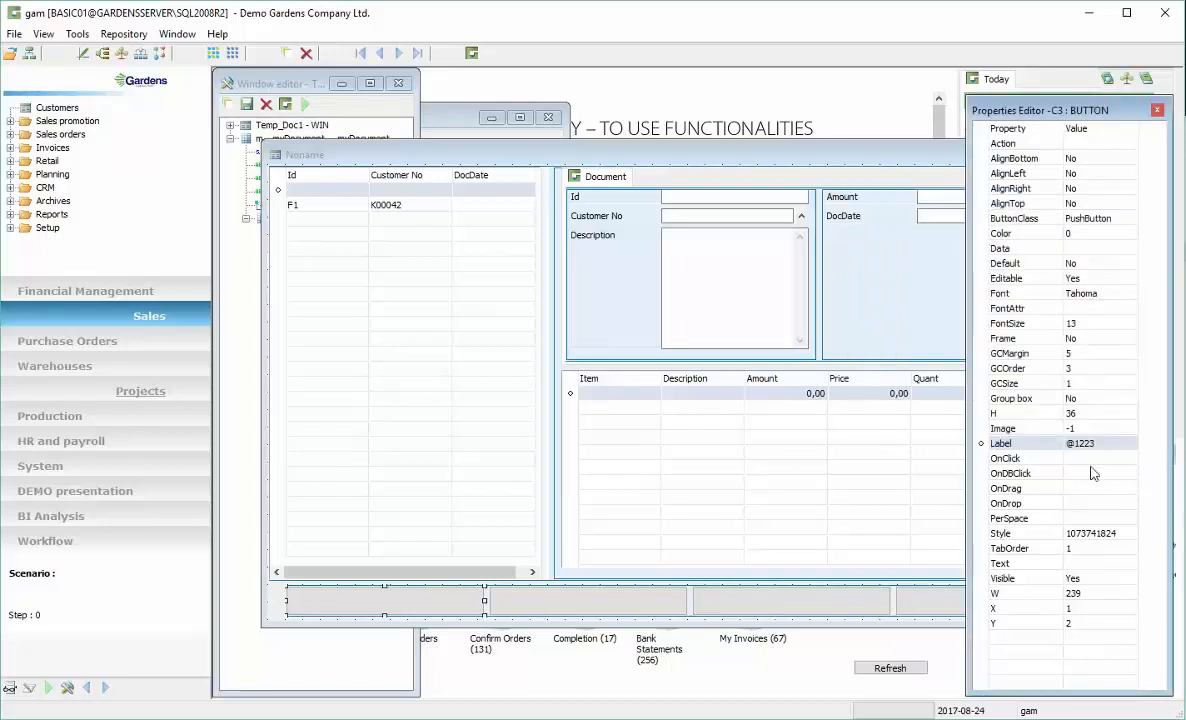
Assign image 1 from the image list to the Functions button
left_click(1093, 429)
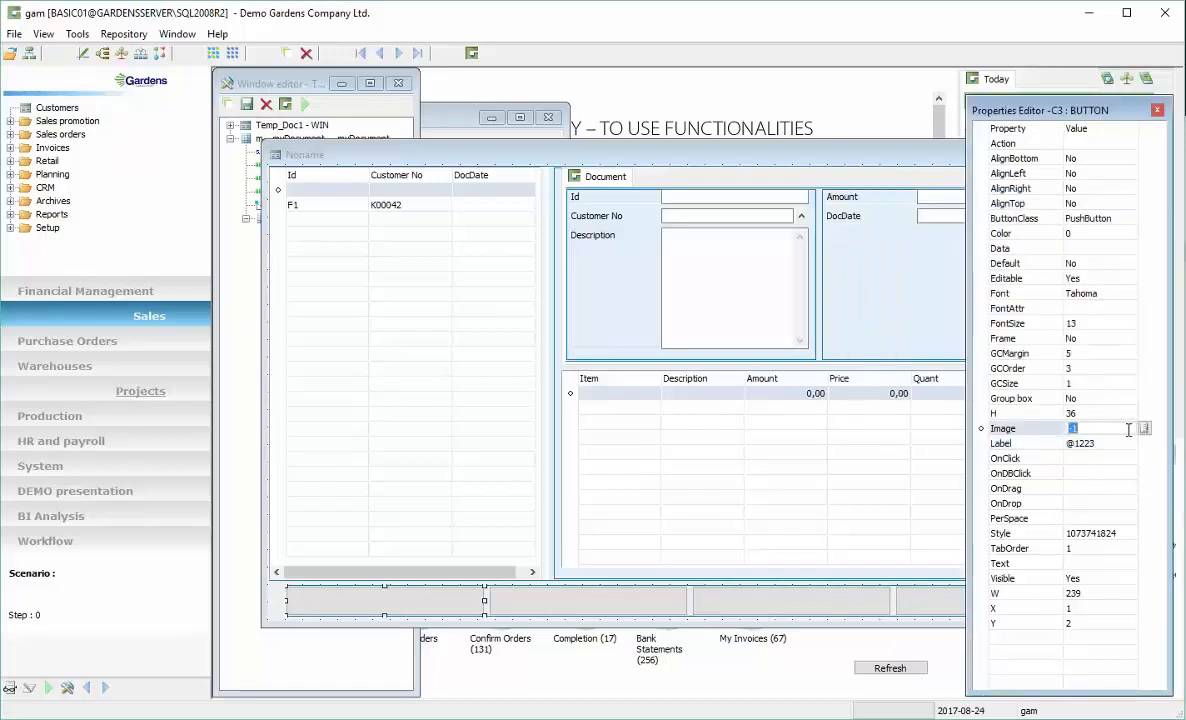
left_click(1144, 428)
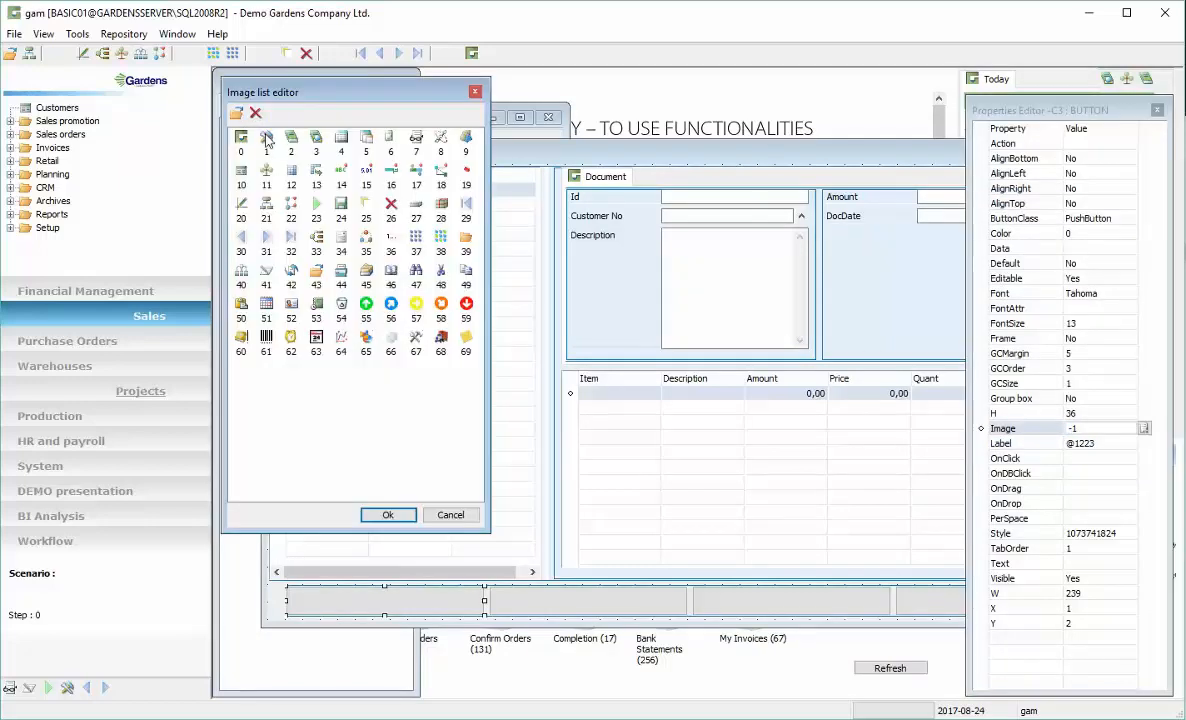
left_click(388, 514)
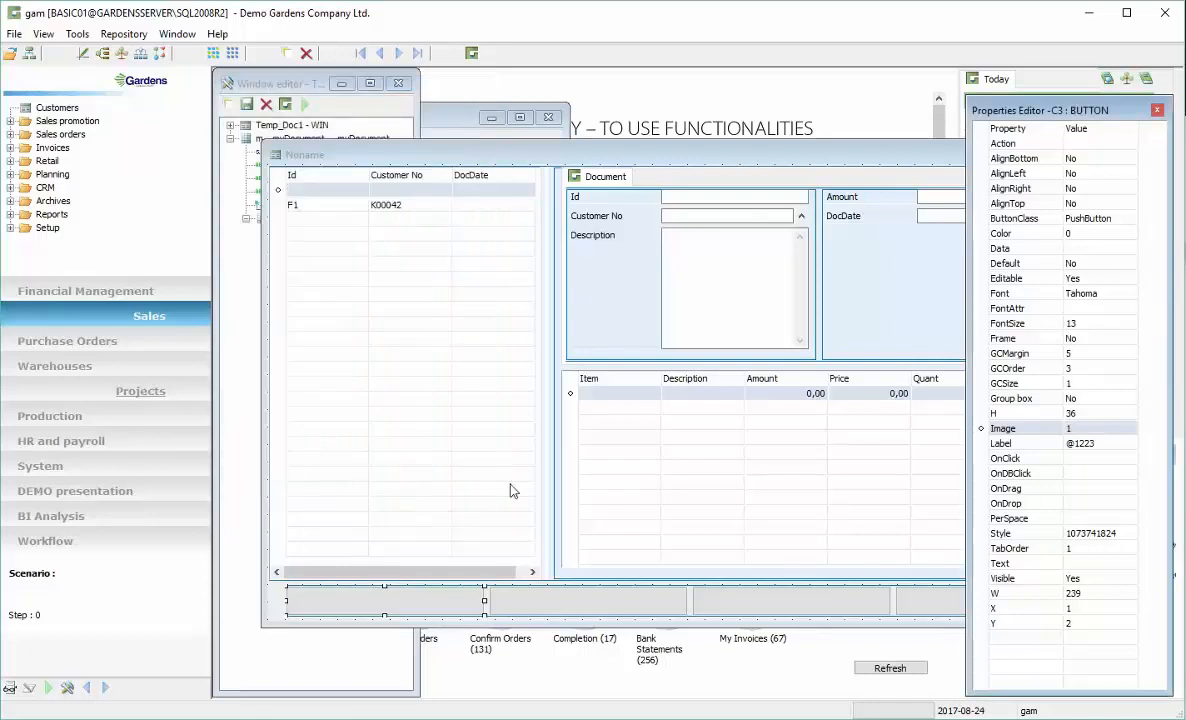
Run the window in test mode, move it, and close the test window
left_click(304, 105)
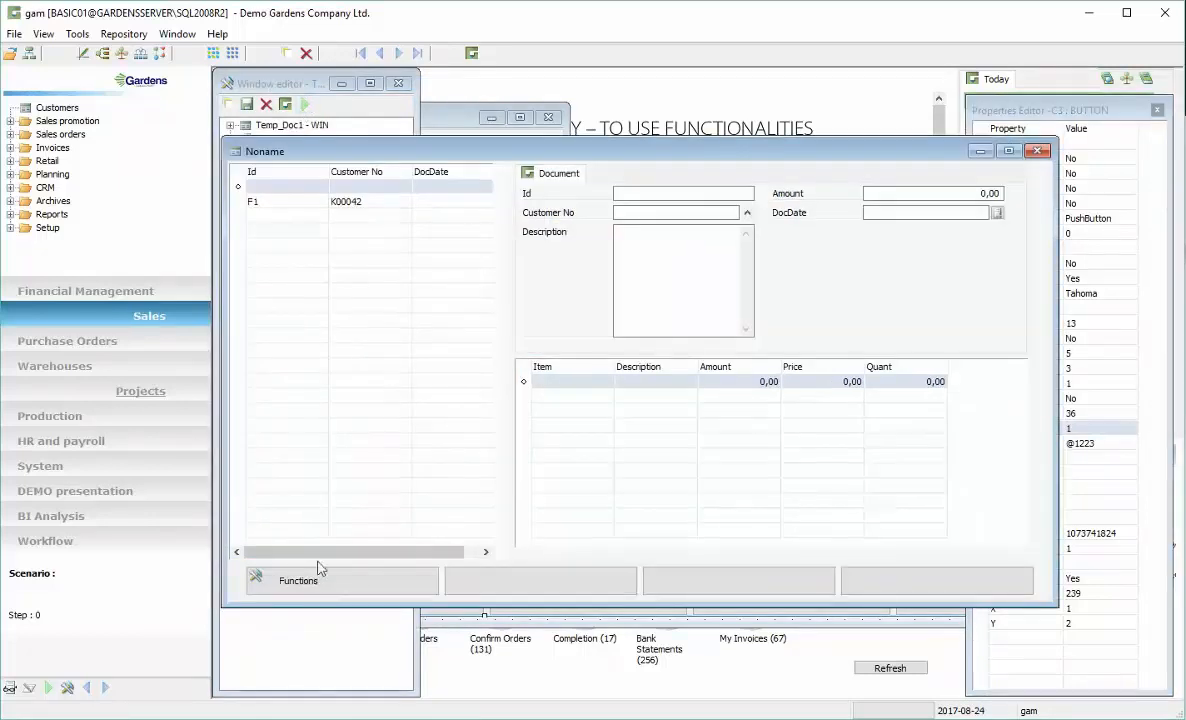
left_click_drag(514, 154, 562, 165)
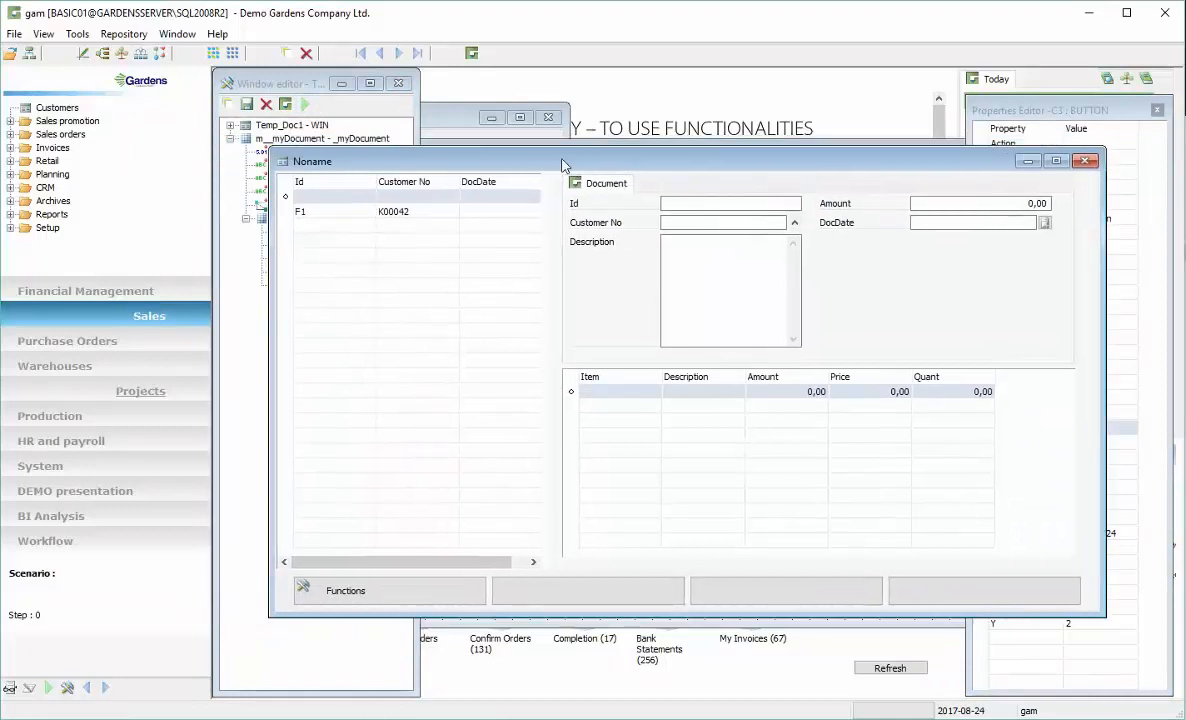
left_click(1084, 161)
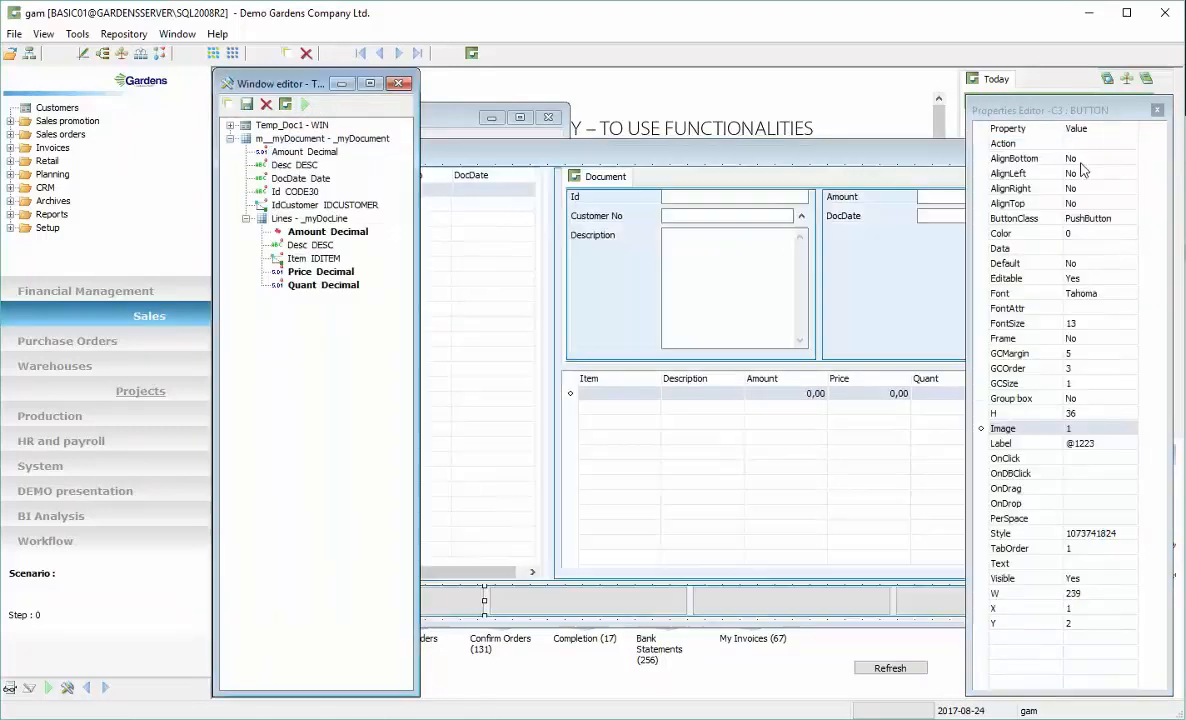
Turn on Sums for the lines grid
left_click(768, 163)
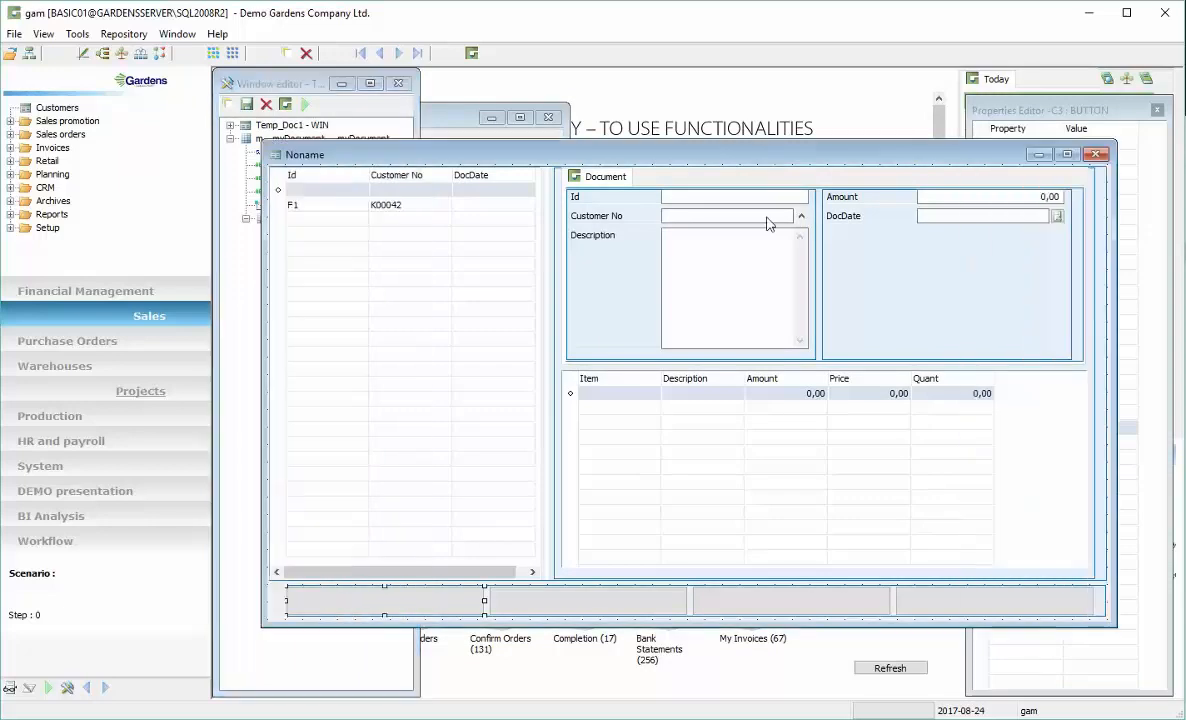
left_click(781, 444)
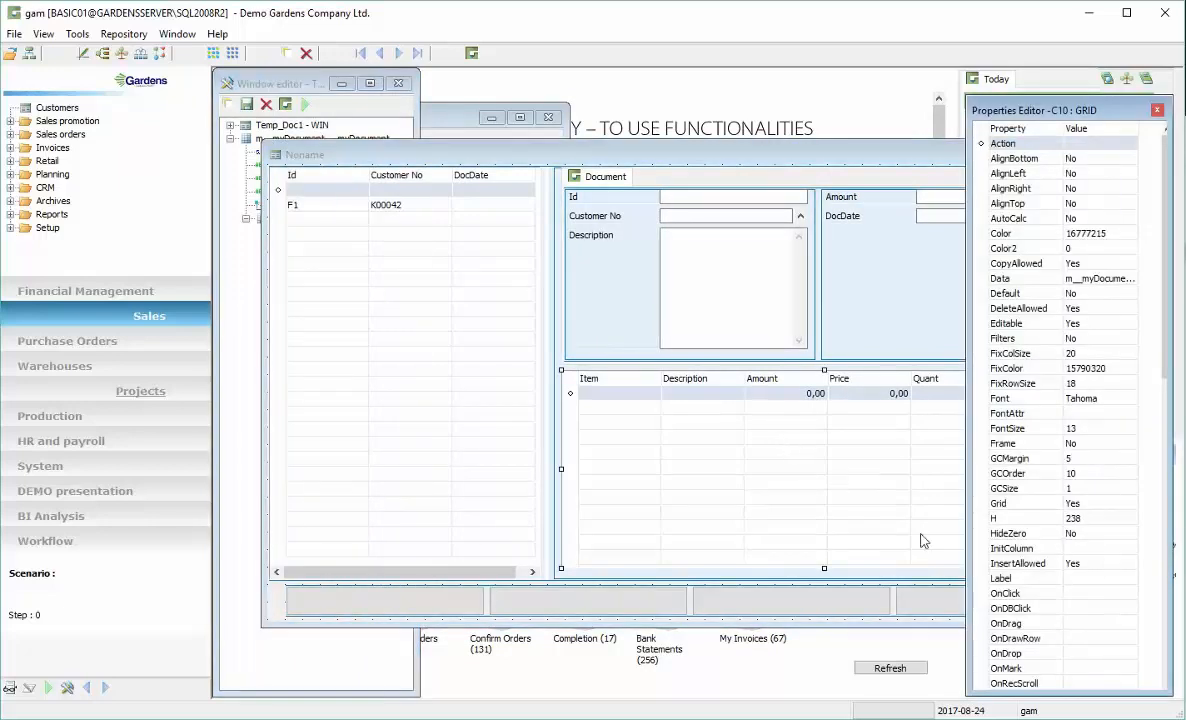
left_click(1061, 622)
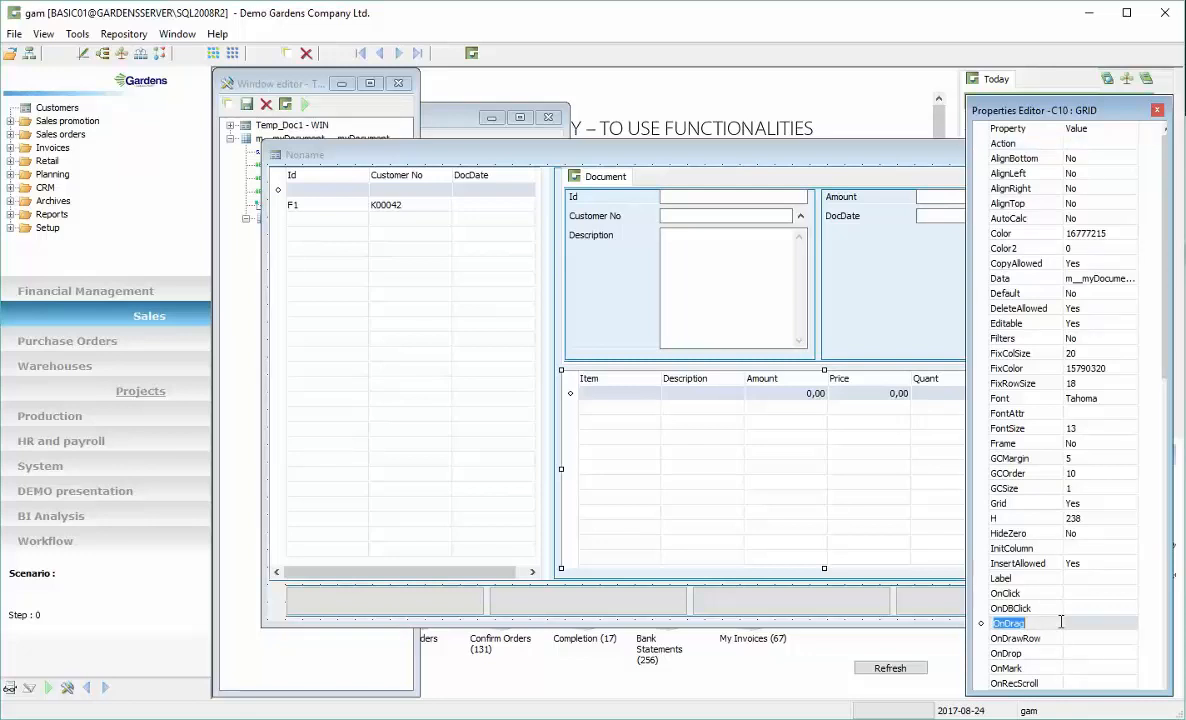
key("Down")
key("Down")
key("Down")
key("Down")
key("Down")
key("Down")
key("Down")
key("Down")
key("Down")
key("Down")
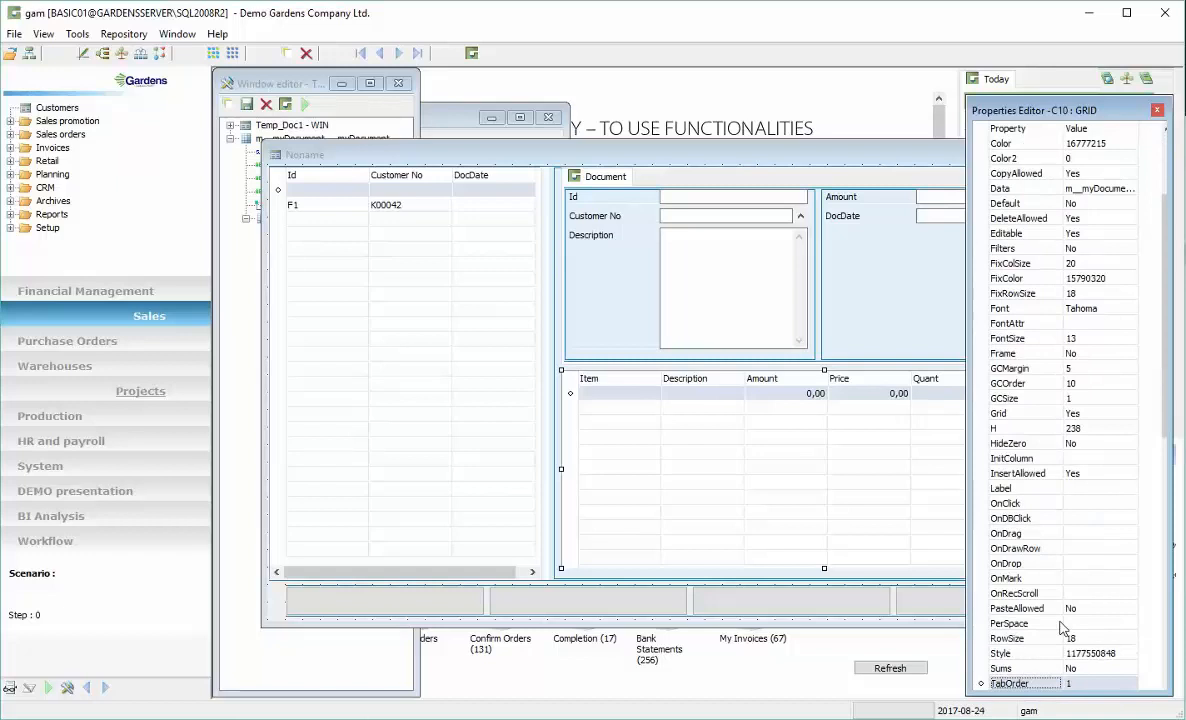
left_click(1098, 669)
left_click(1131, 669)
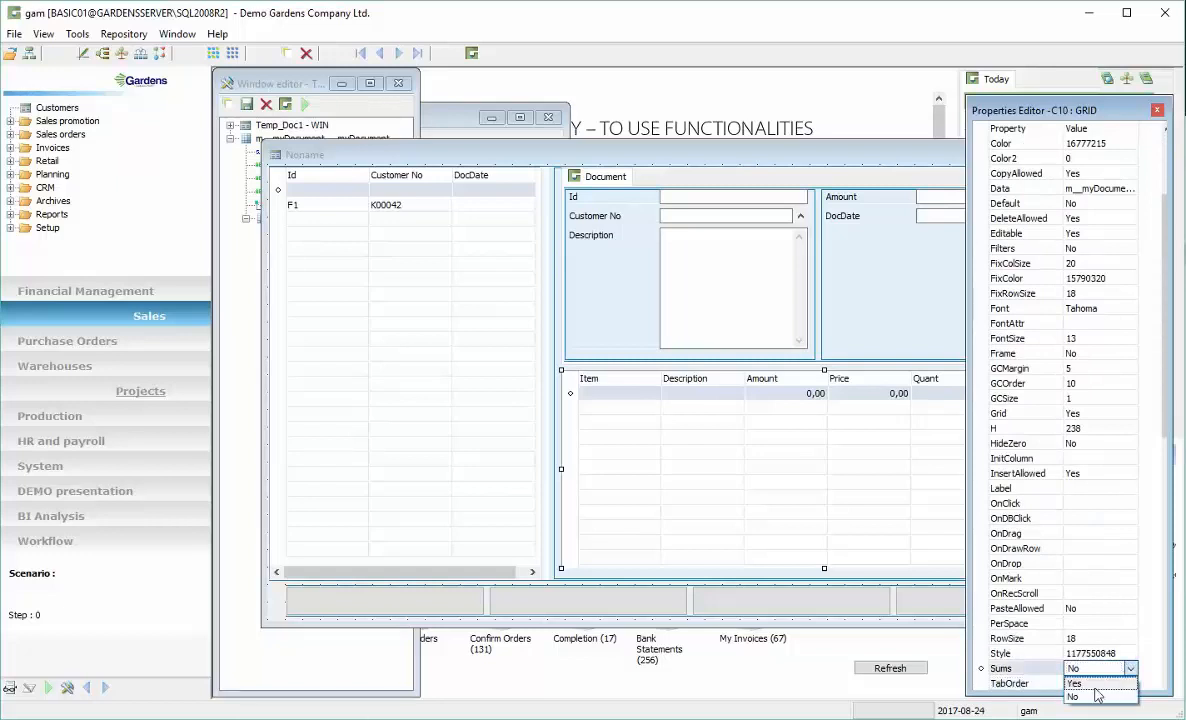
left_click(1012, 628)
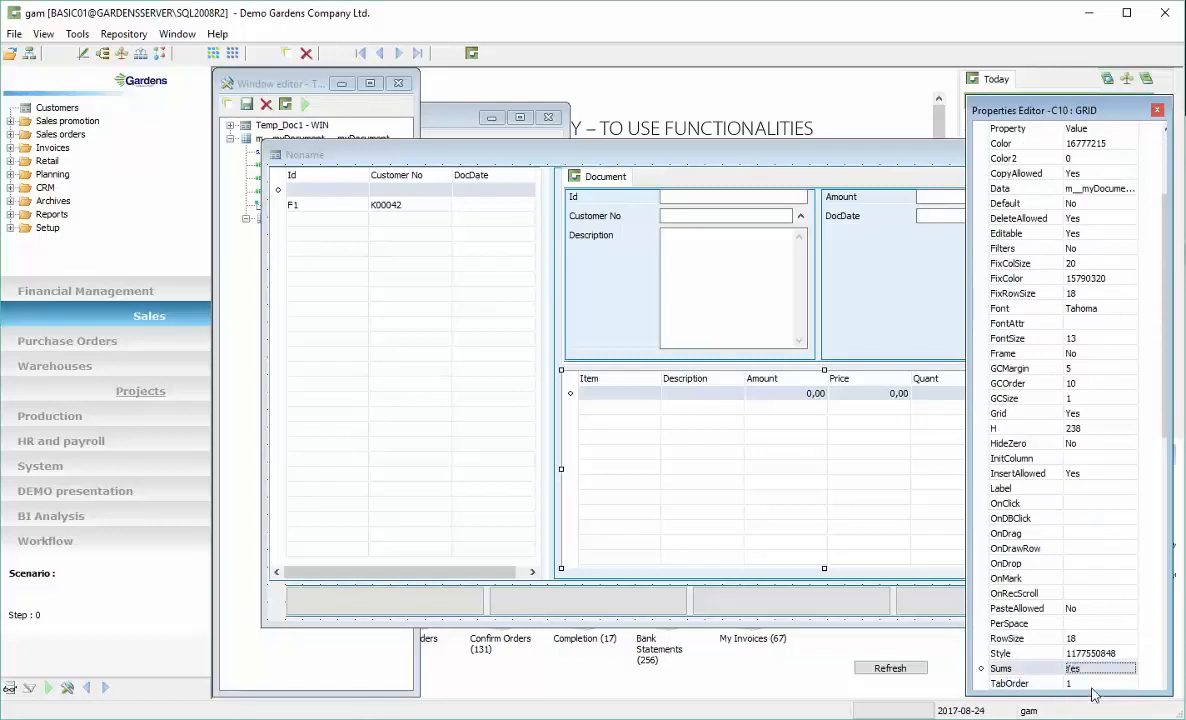
Set CalcSum to No for the Price column of the lines grid
left_click(865, 383)
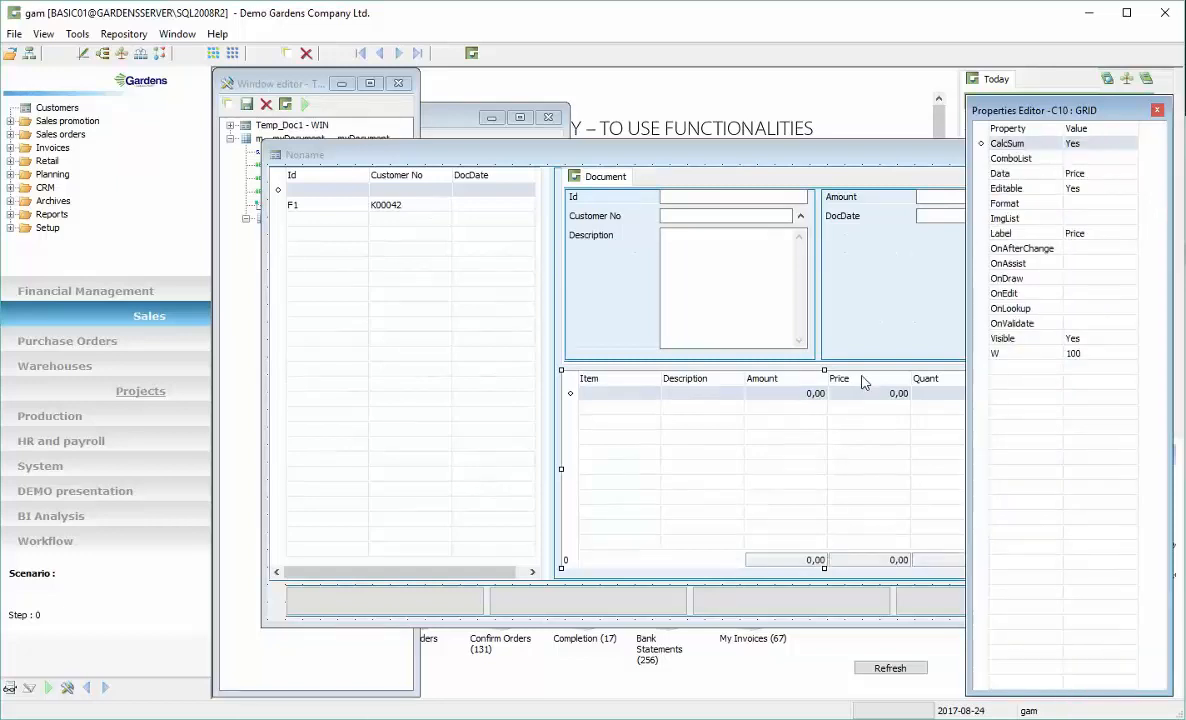
left_click(1100, 143)
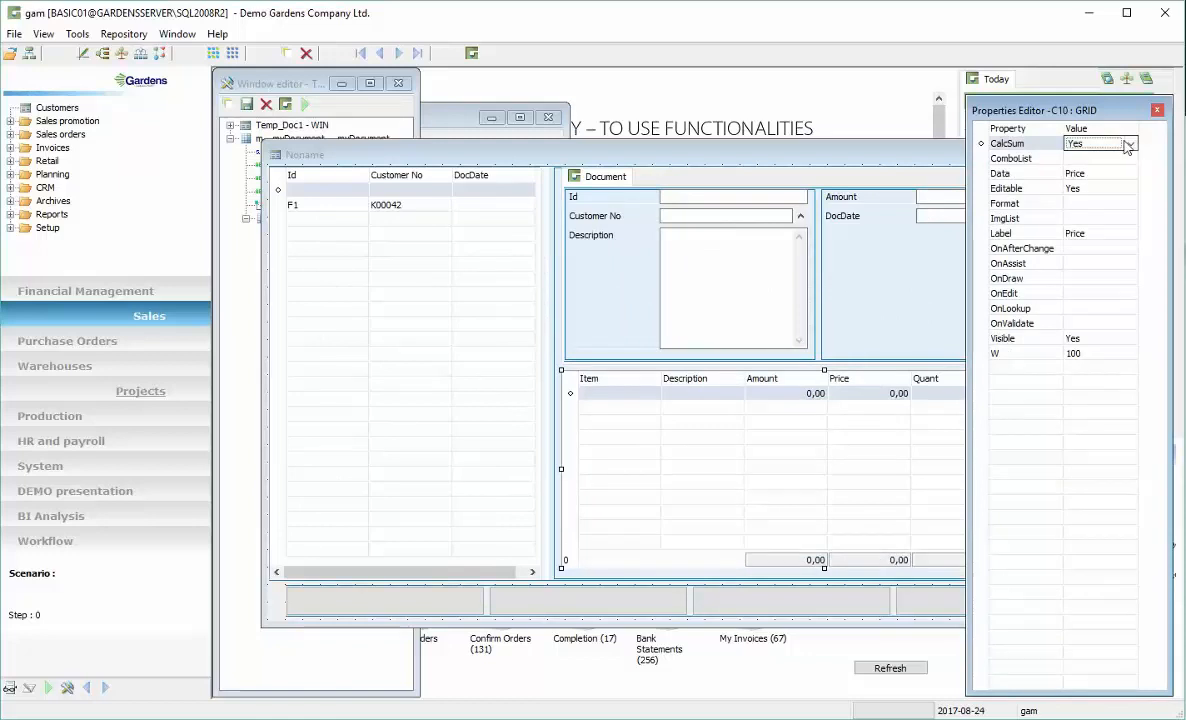
left_click(1131, 144)
left_click(1100, 172)
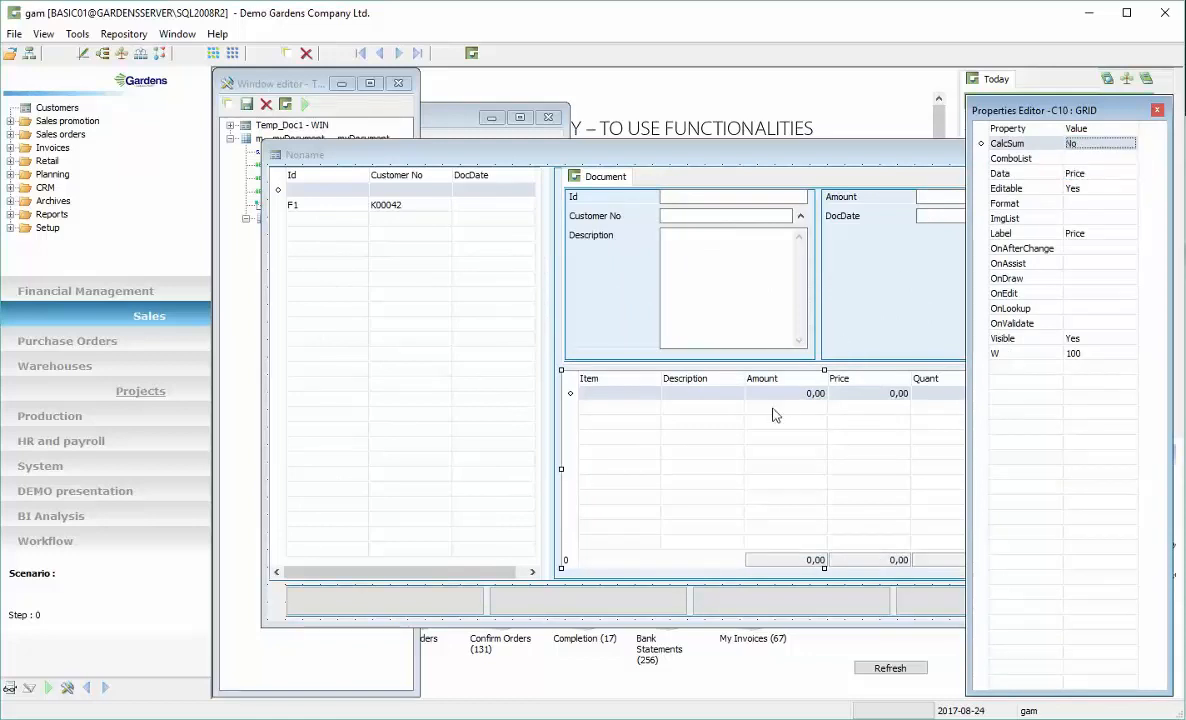
Run the window in test mode and enter line amounts 1, 2, 3 and 5 in four rows
left_click(308, 105)
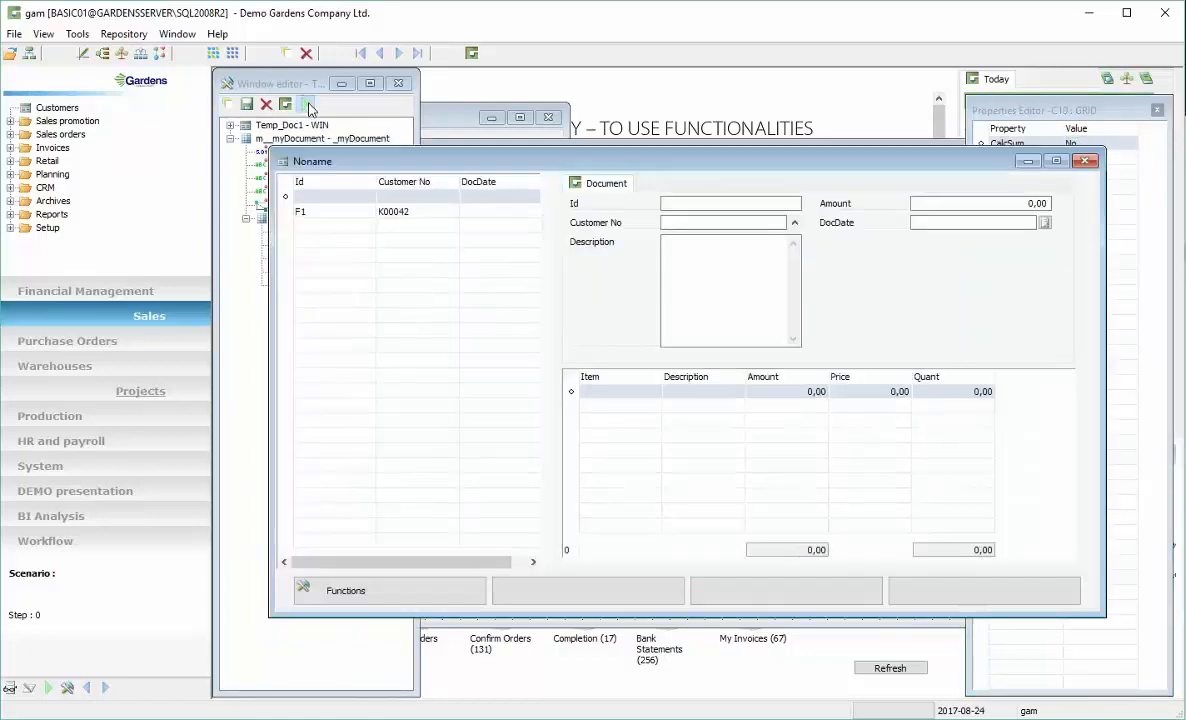
left_click(685, 394)
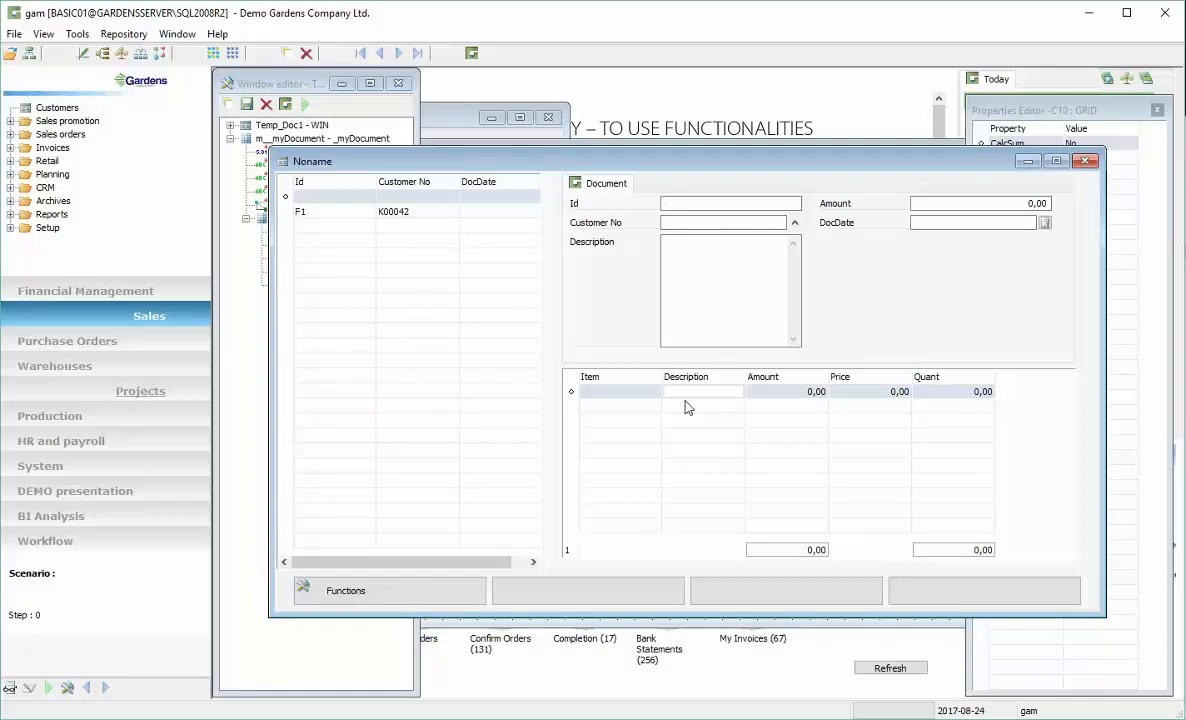
key("Down")
key("Down")
key("Down")
left_click(780, 394)
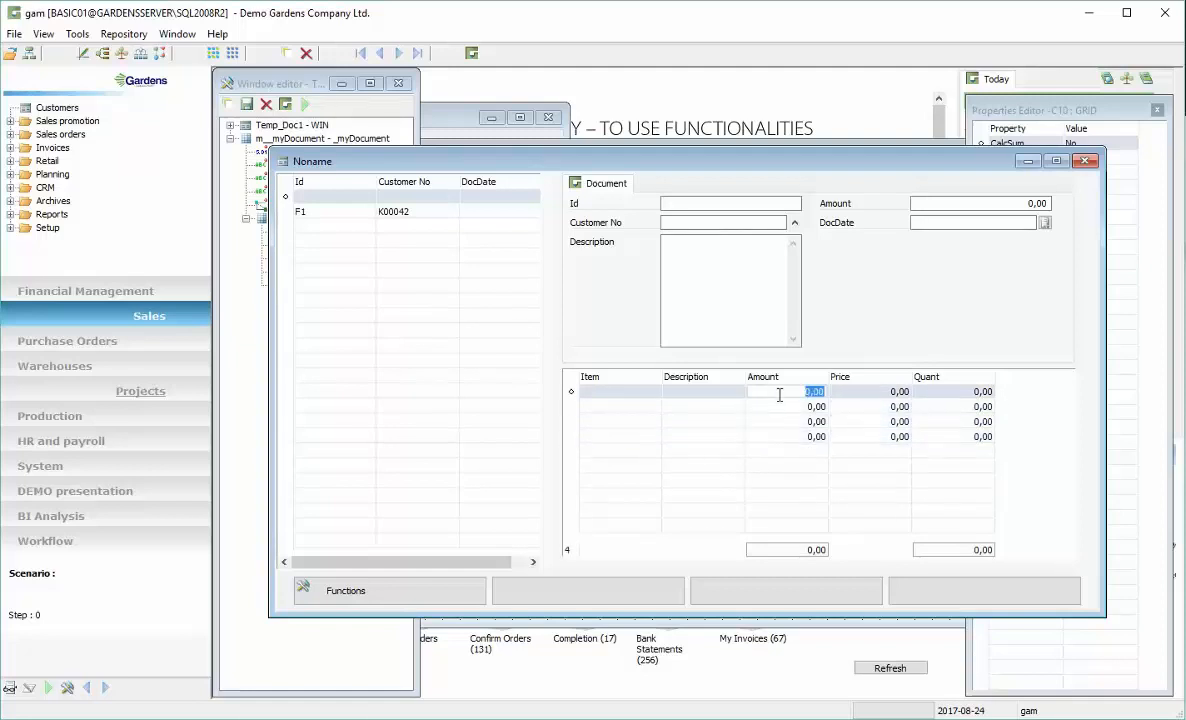
type("1")
key("Down")
type("2")
key("Down")
type("3")
key("Down")
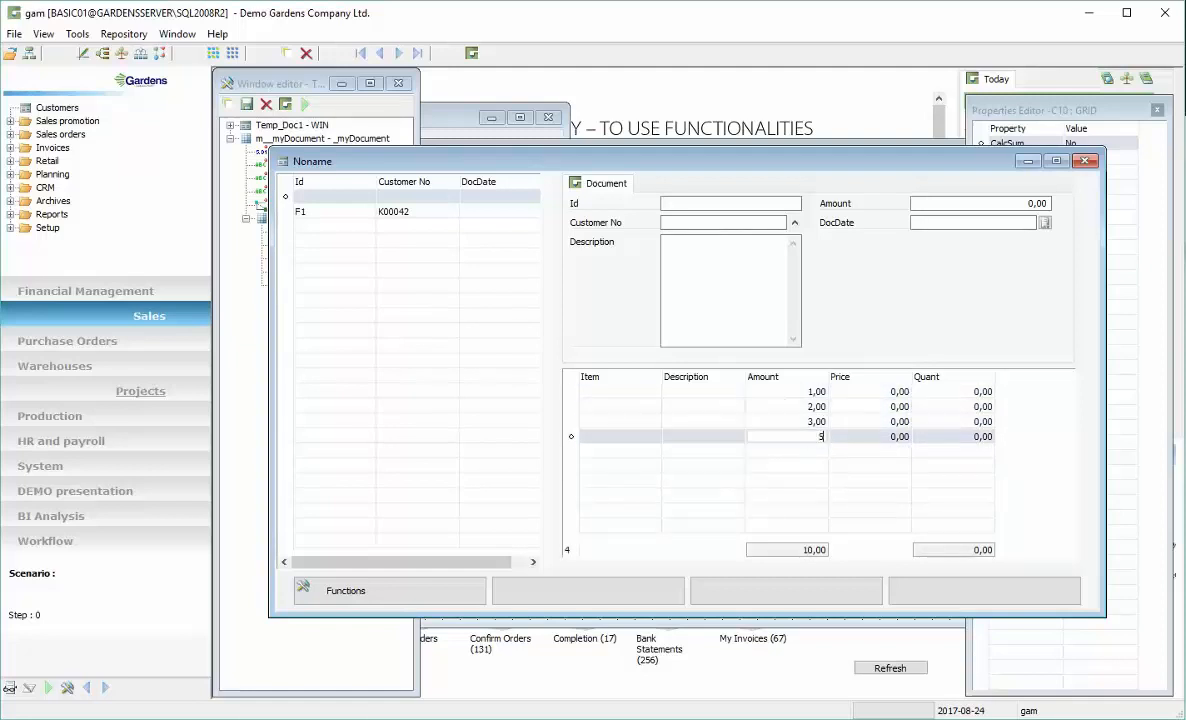
type("5")
Enter quantities 2, 3, 2 and 32 in the four test lines
left_click(781, 398)
key("Tab")
key("Tab")
type("2")
key("Down")
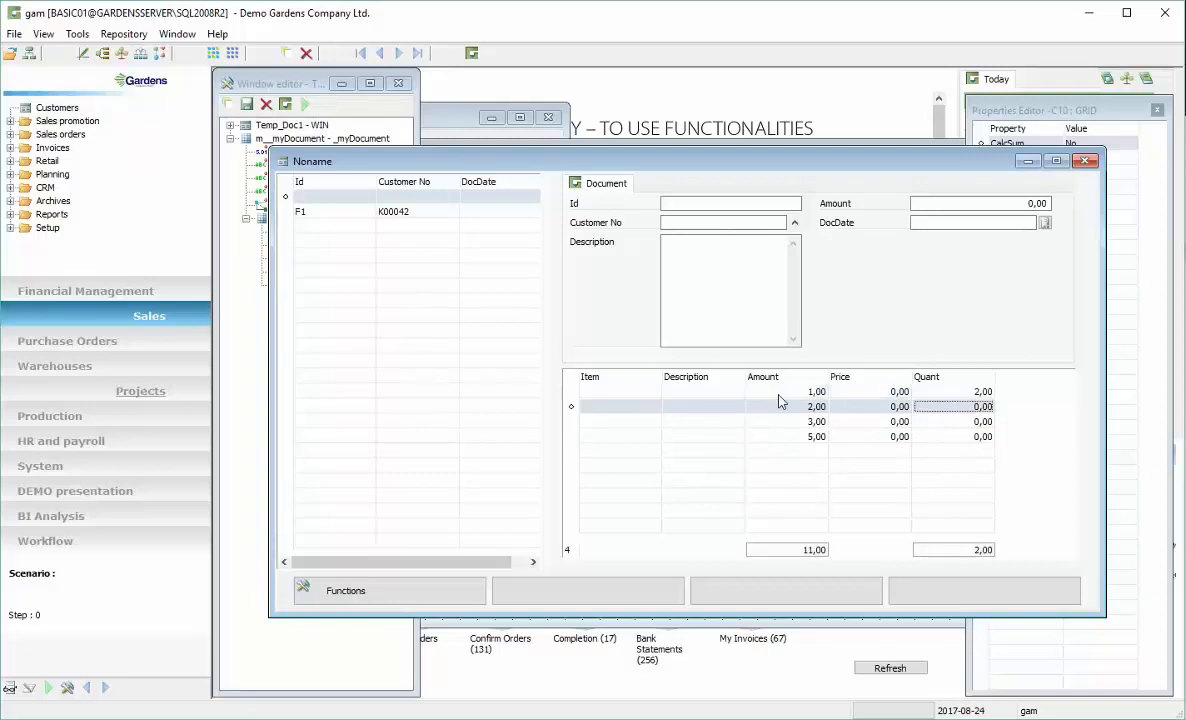
type("3")
key("Down")
type("2")
key("Down")
type("32")
key("Up")
key("Up")
key("Left")
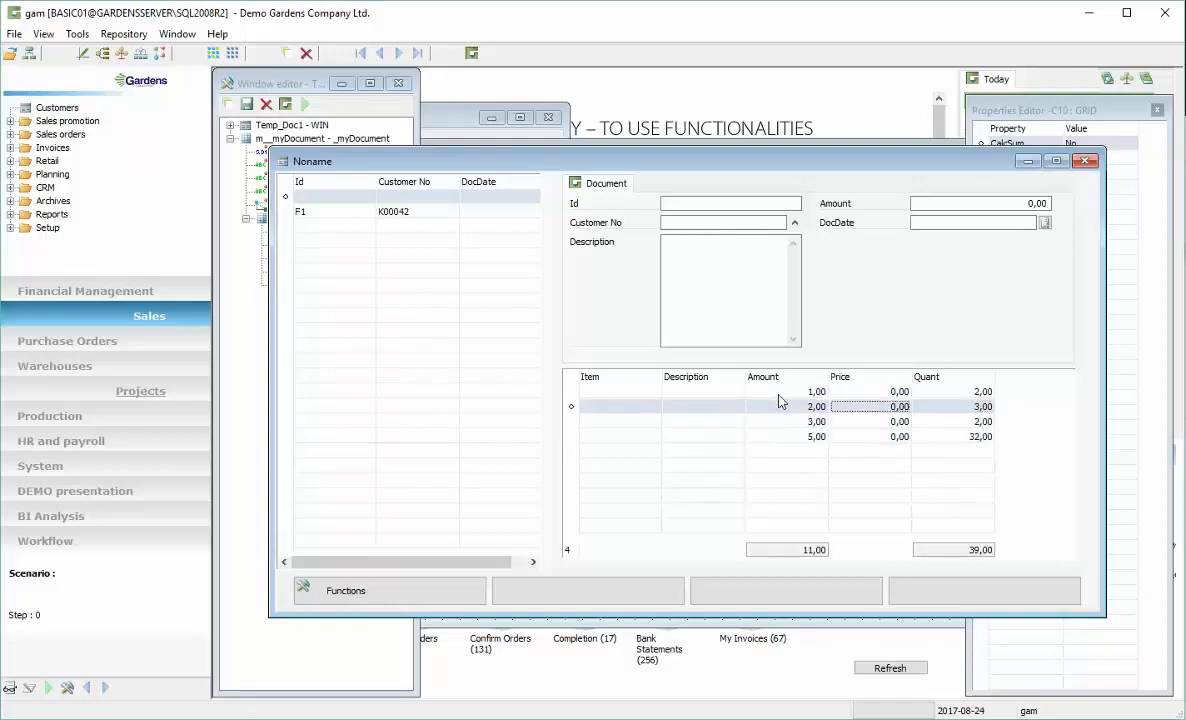
key("Up")
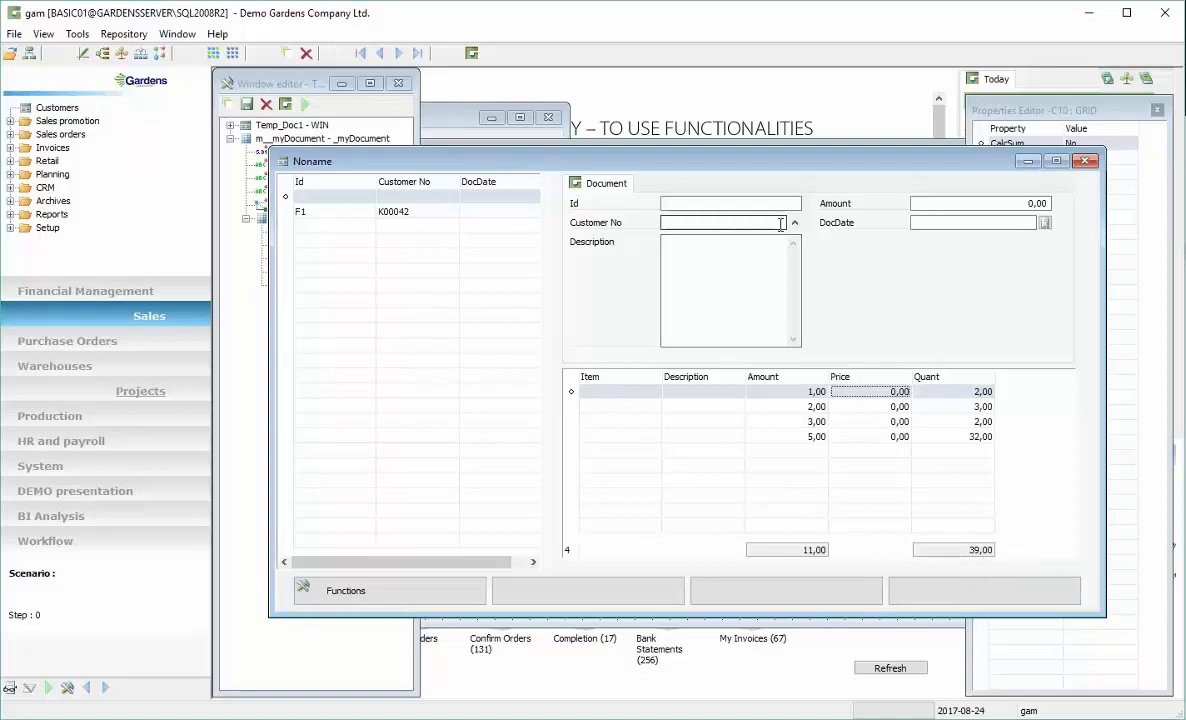
Fill in document Id F3 and choose customer N00001 from the customer lookup
left_click(737, 203)
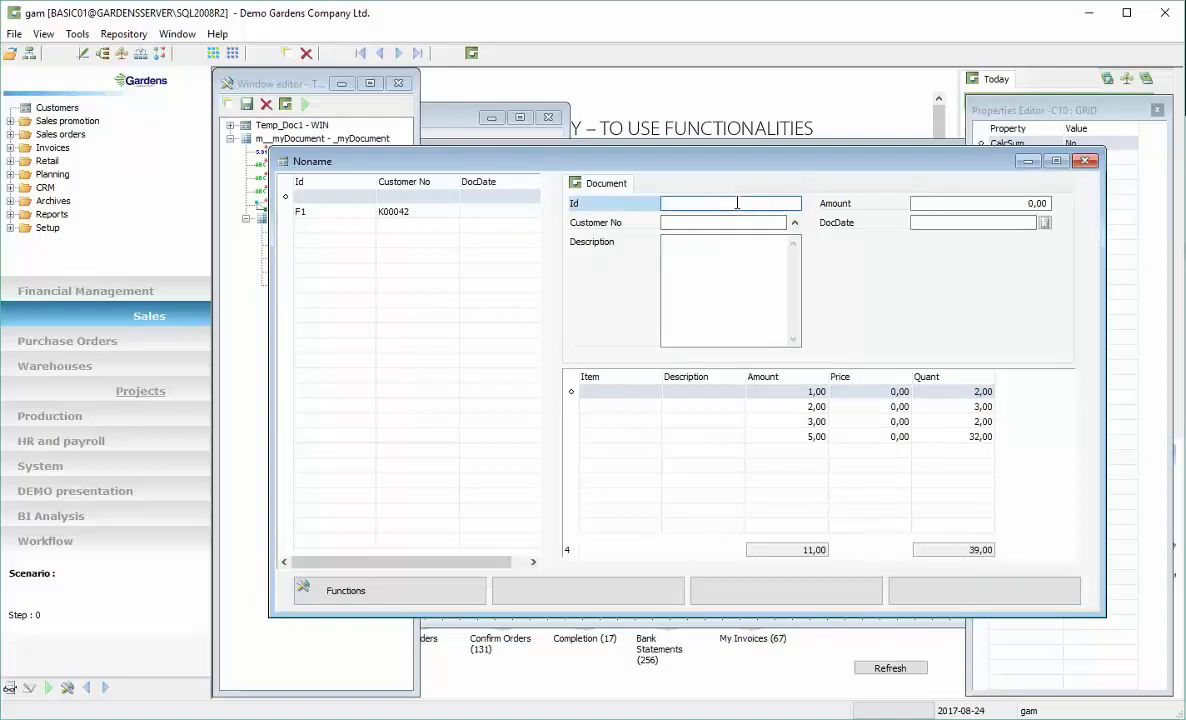
left_click(722, 224)
left_click(795, 224)
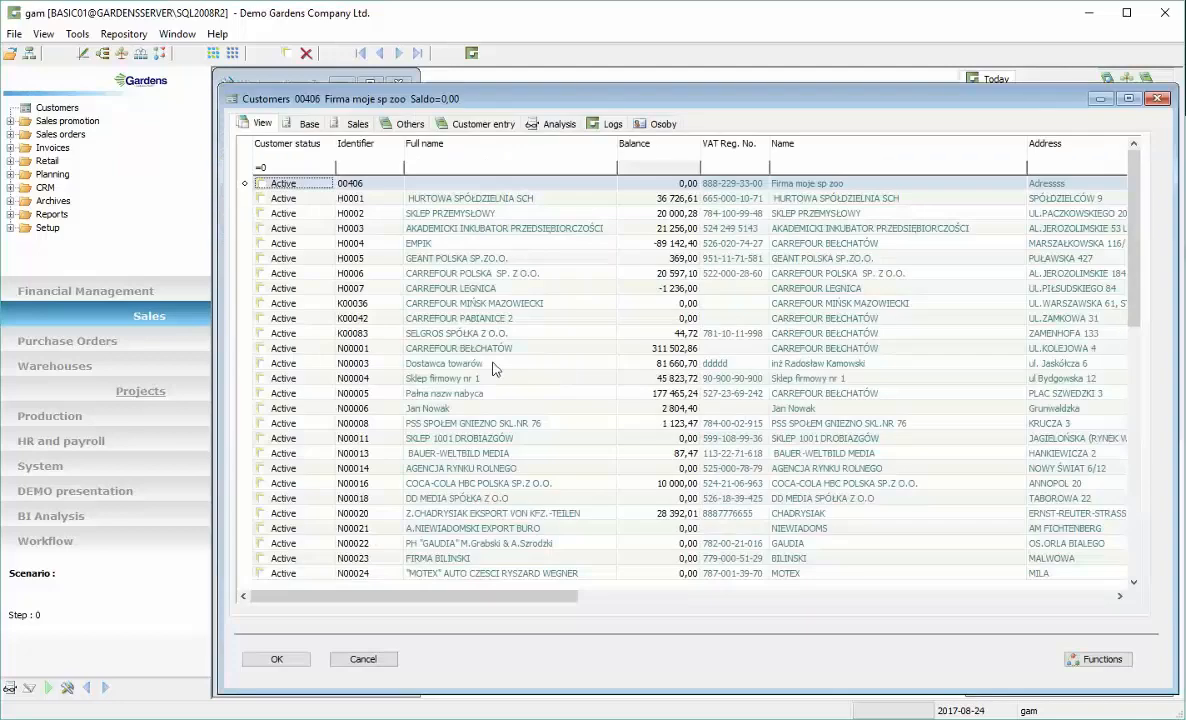
left_click(490, 348)
left_click(277, 659)
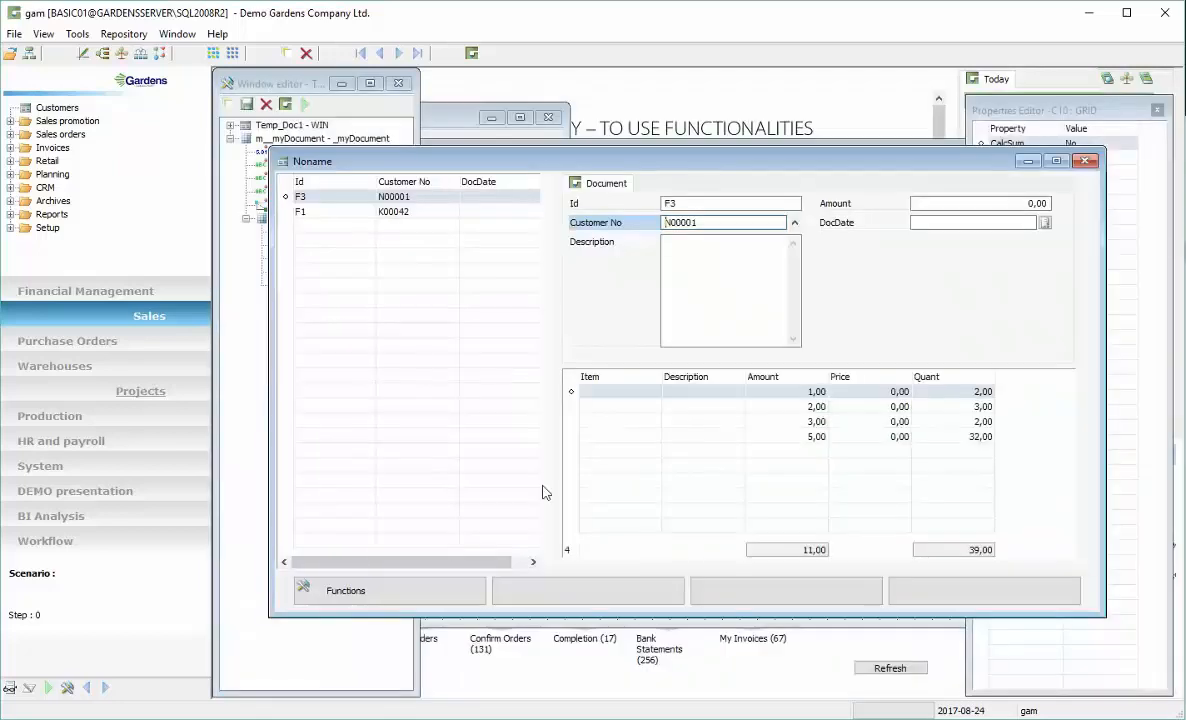
Pick item EU012 for the first line from the List of Items
left_click(627, 392)
left_click(668, 392)
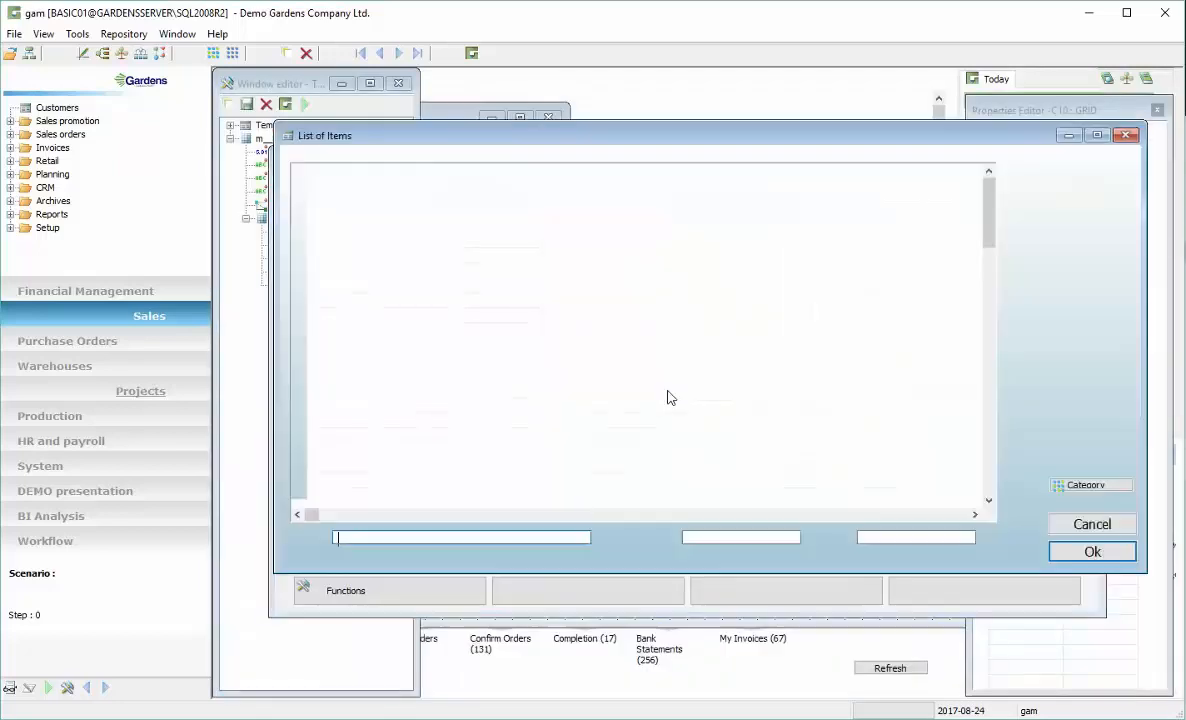
left_click(456, 448)
left_click(1089, 552)
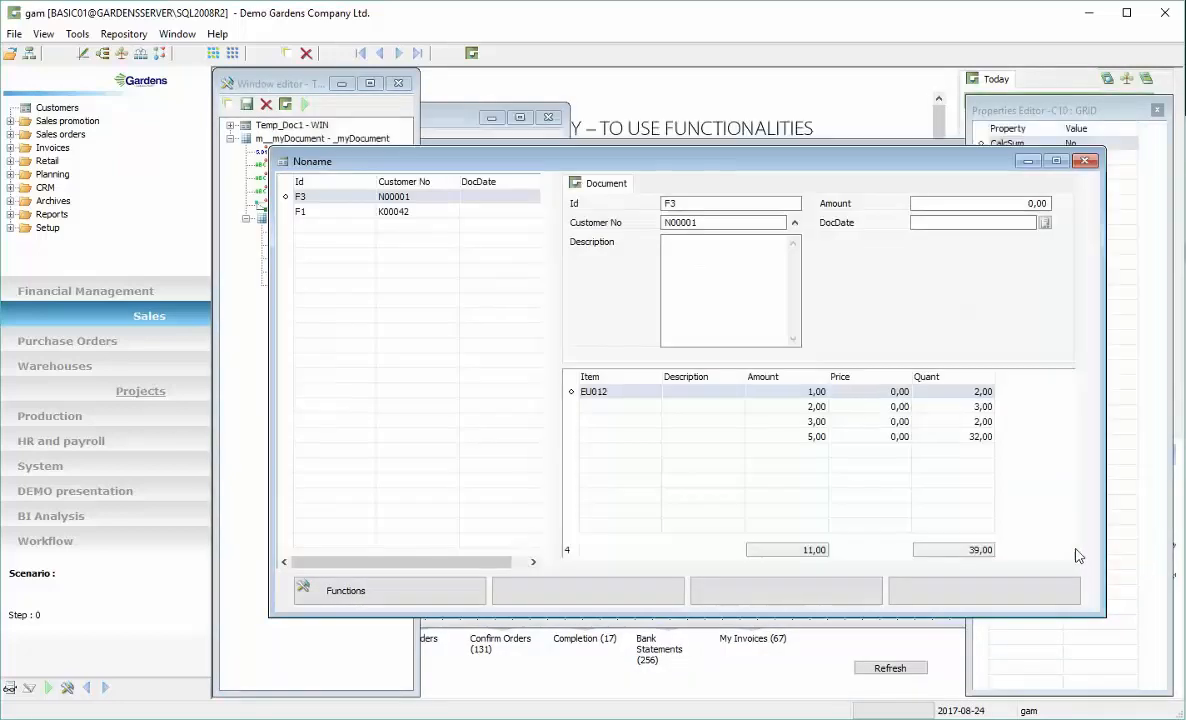
Save the window definition under the name _myDocWindow and close the test window
left_click_drag(891, 168, 894, 136)
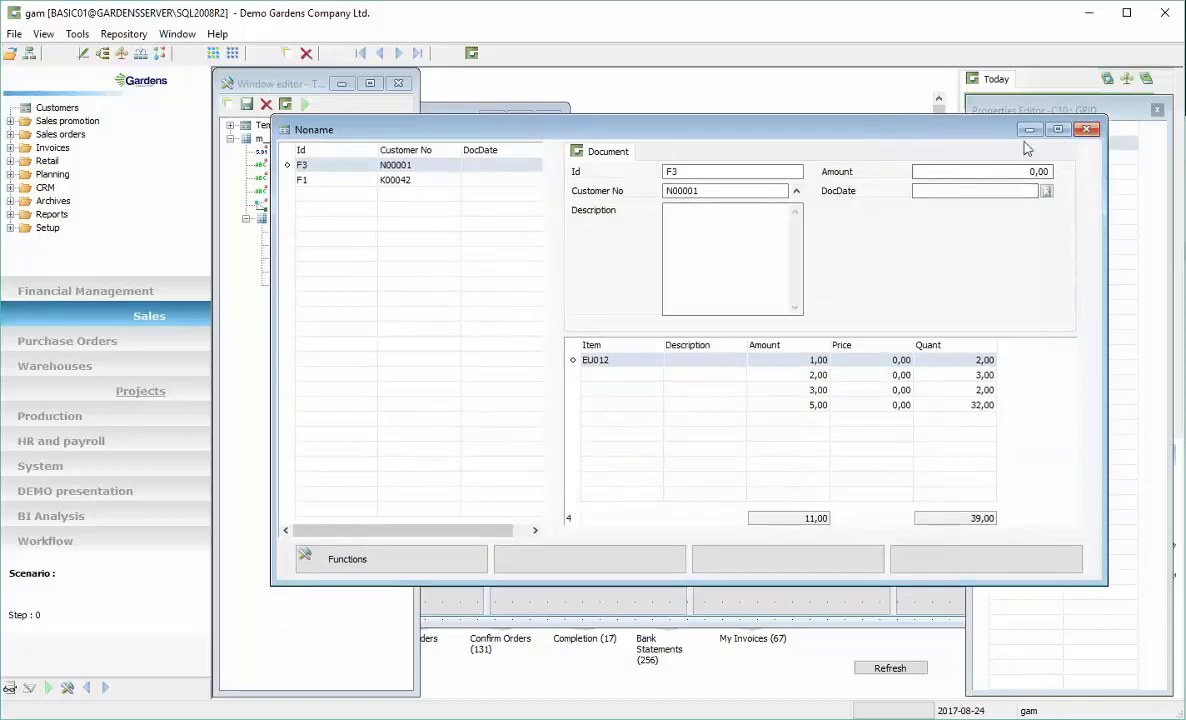
left_click(1127, 79)
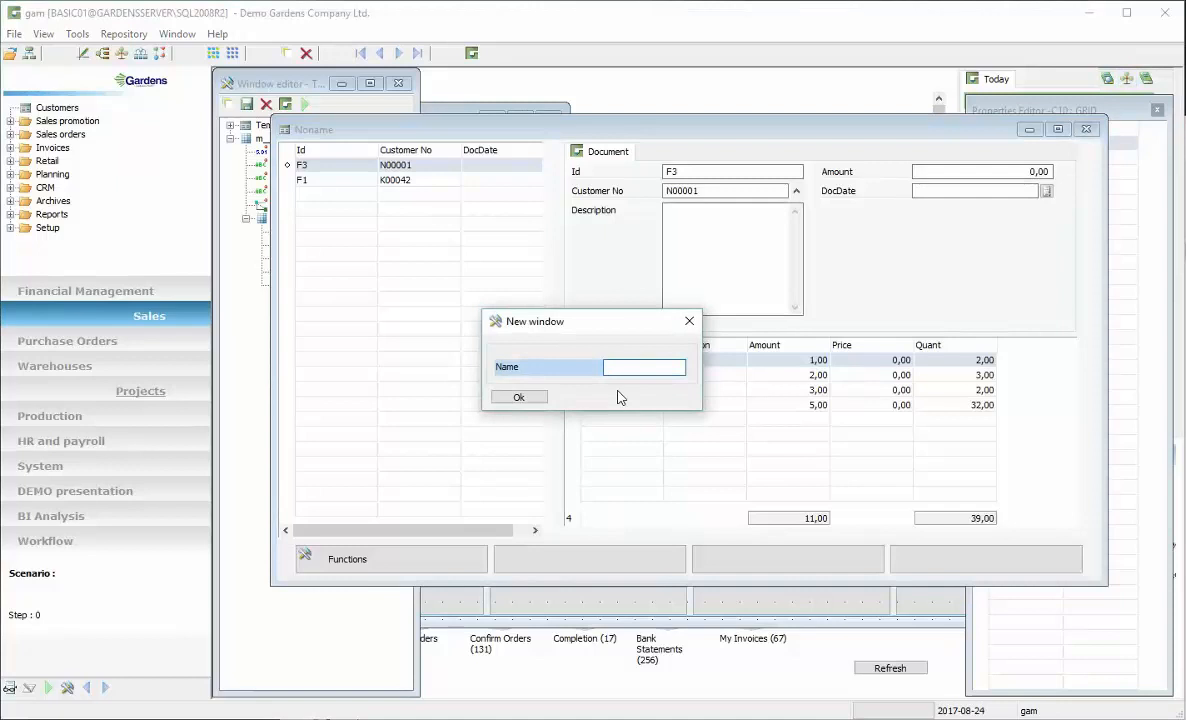
type("_myDocWindow")
left_click(519, 399)
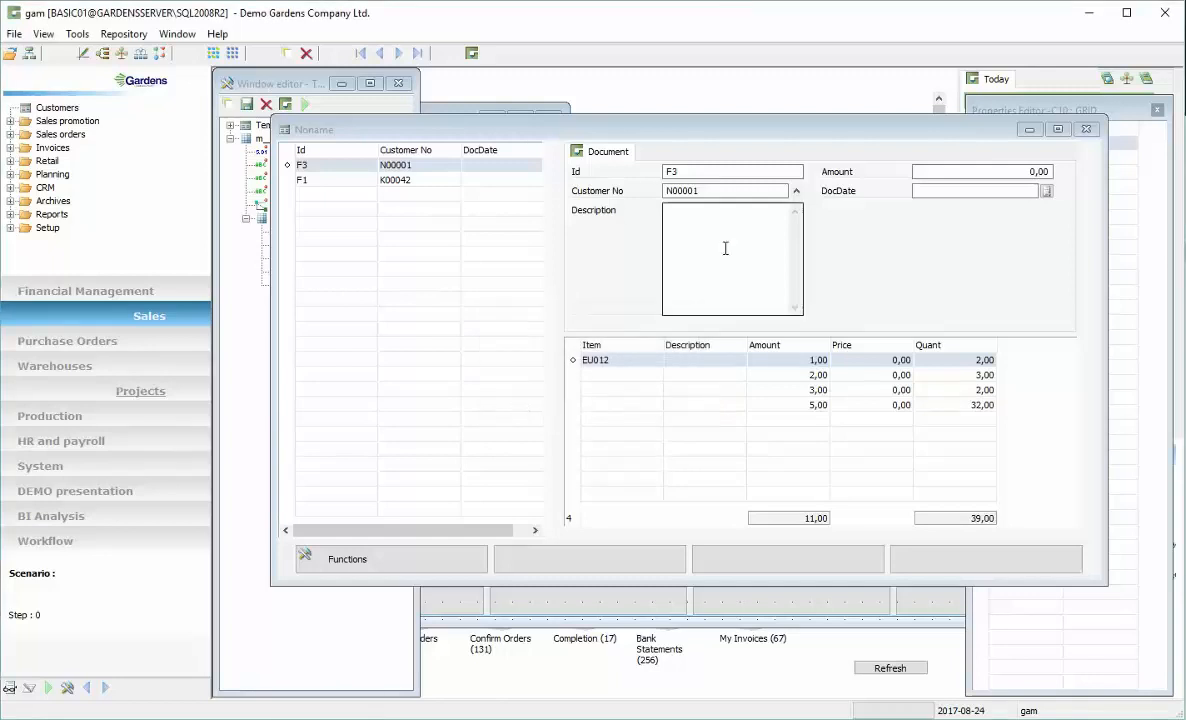
left_click(1088, 131)
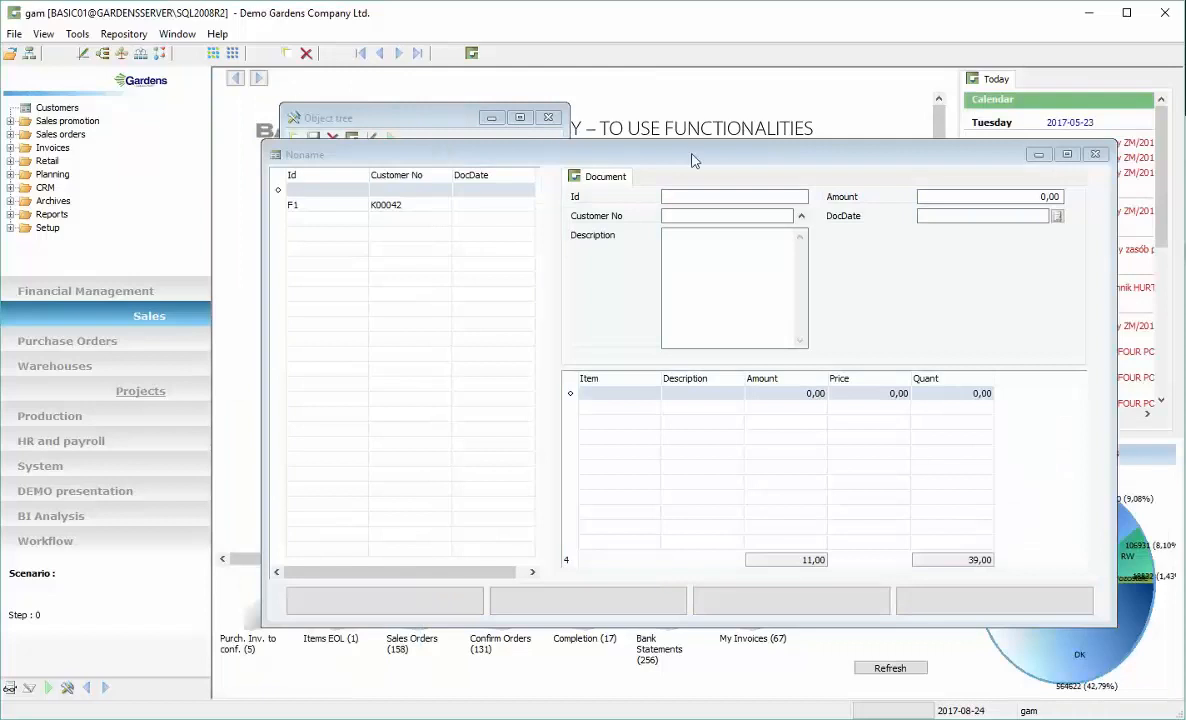